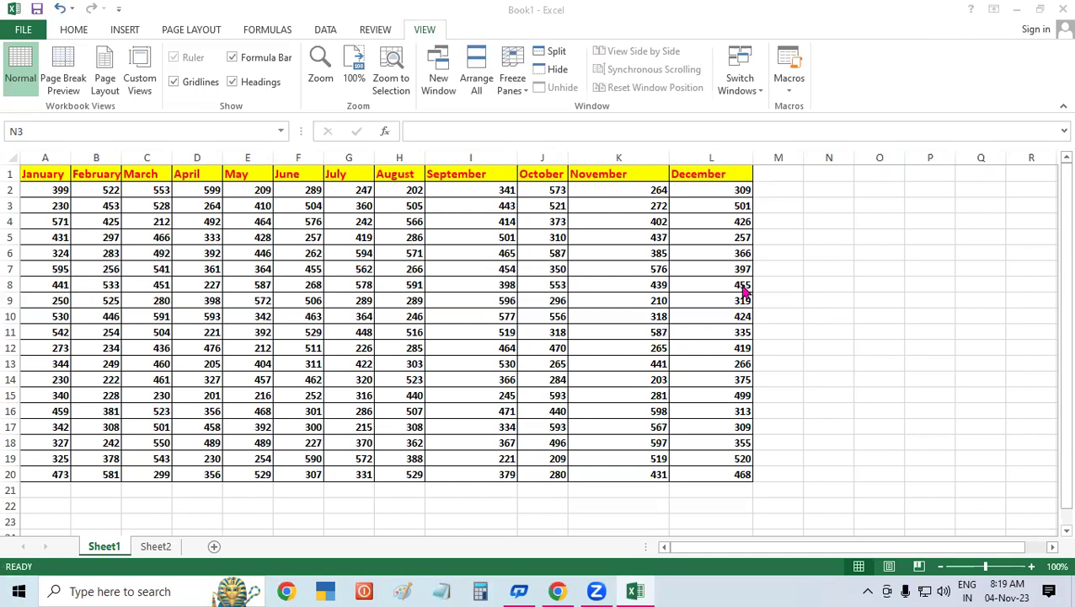
Display Sheet1 in Page Break Preview, examine its page division and the area outside the print range, and call up the print preview.
left_click(792, 232)
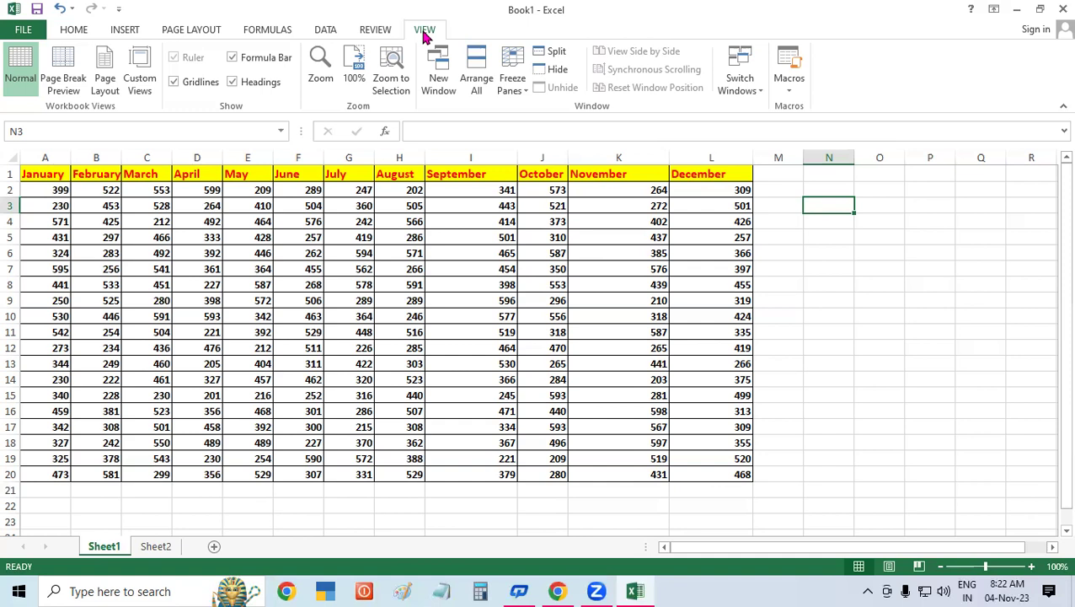
left_click(61, 76)
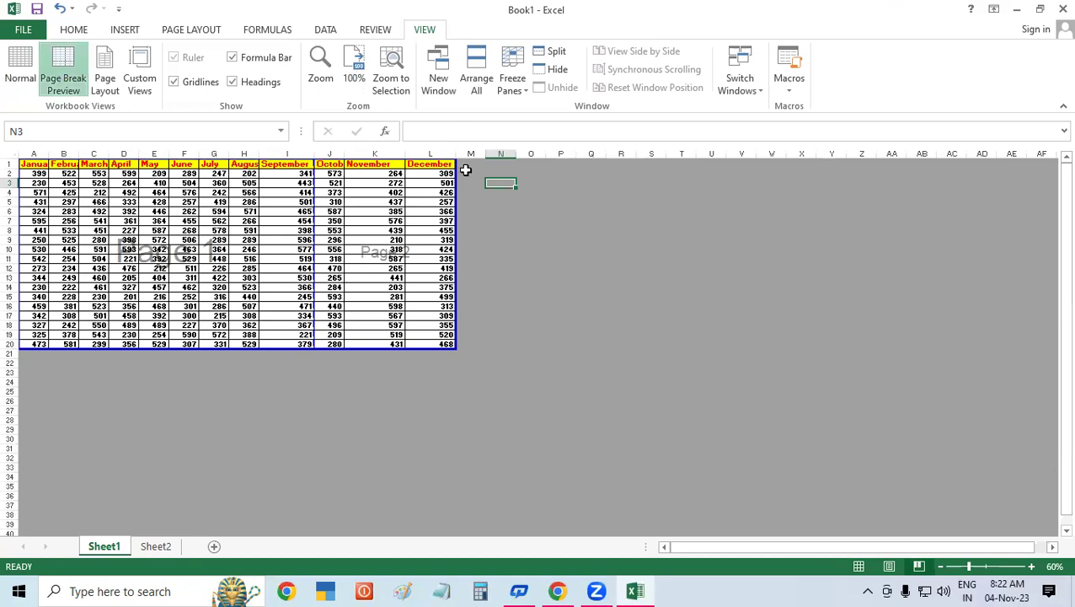
left_click(611, 305)
left_click(771, 321)
left_click(674, 382)
left_click(681, 324)
left_click(834, 256)
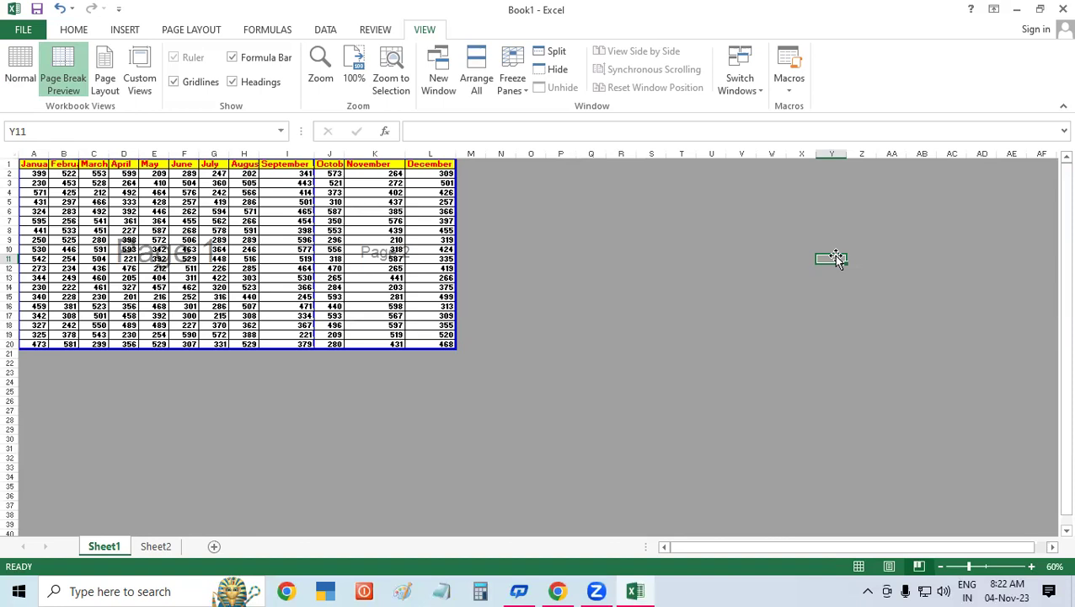
key("ctrl+p")
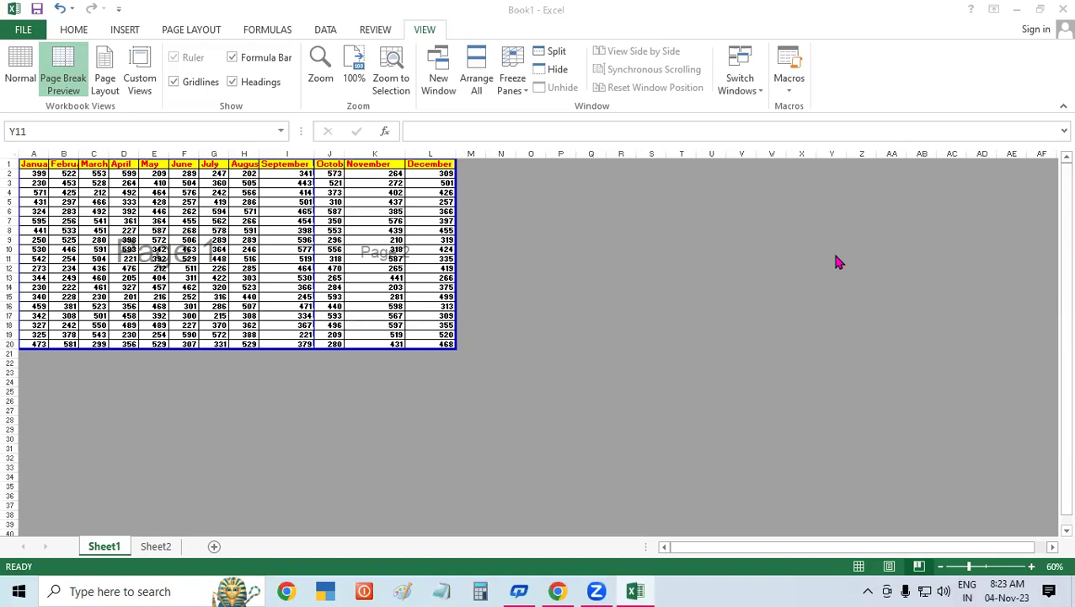
Return Sheet1 to Normal view, bring the January column back into sight and select cell N8.
left_click(18, 74)
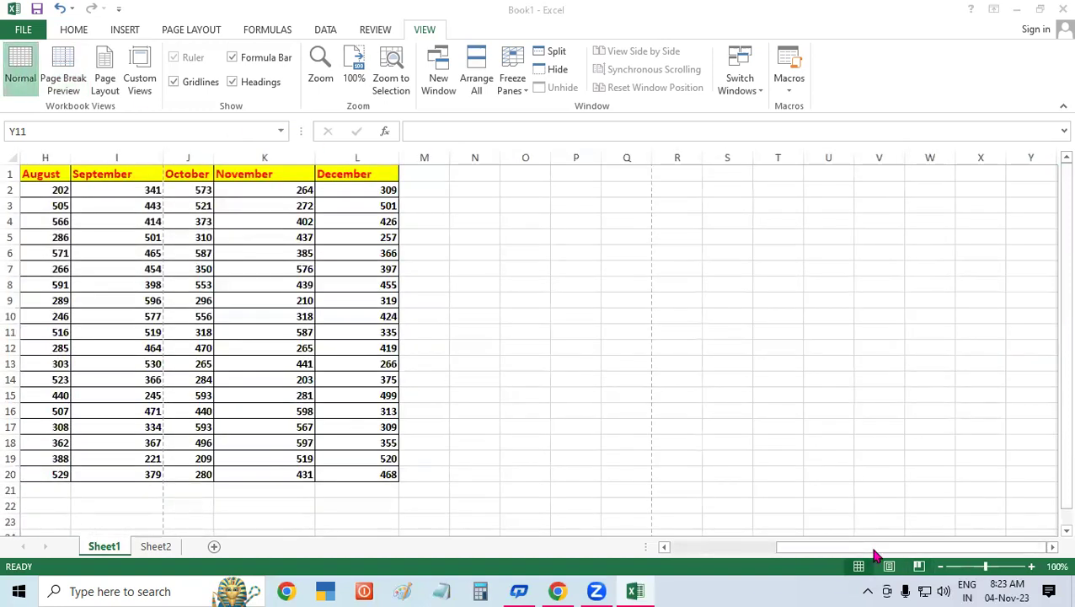
left_click_drag(791, 547, 684, 548)
left_click(815, 281)
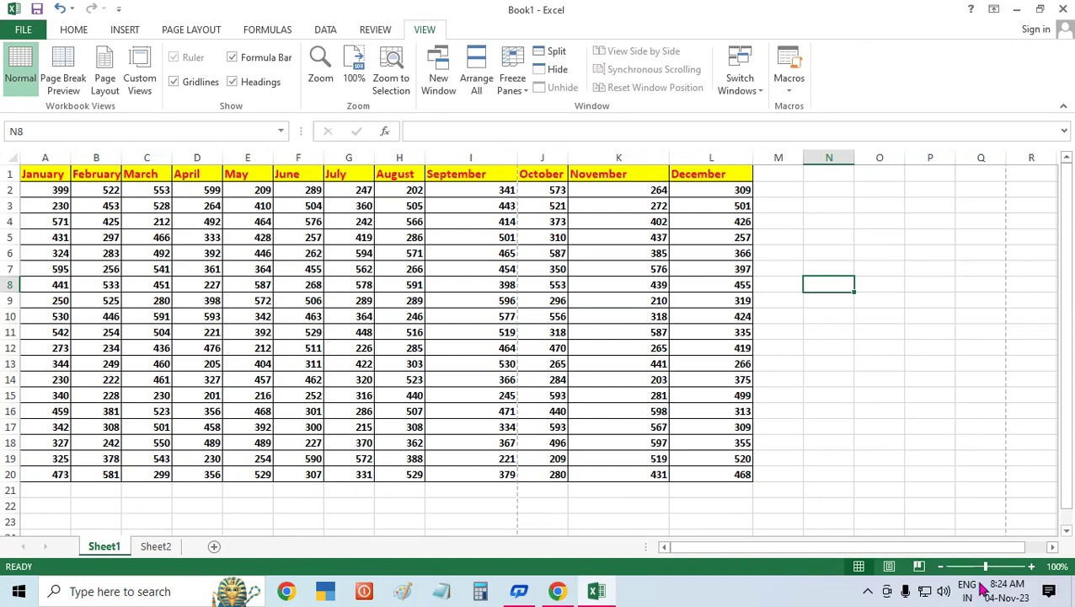
Open Sheet2 in Page Layout view and activate cells alternately on its first and second pages.
left_click(156, 547)
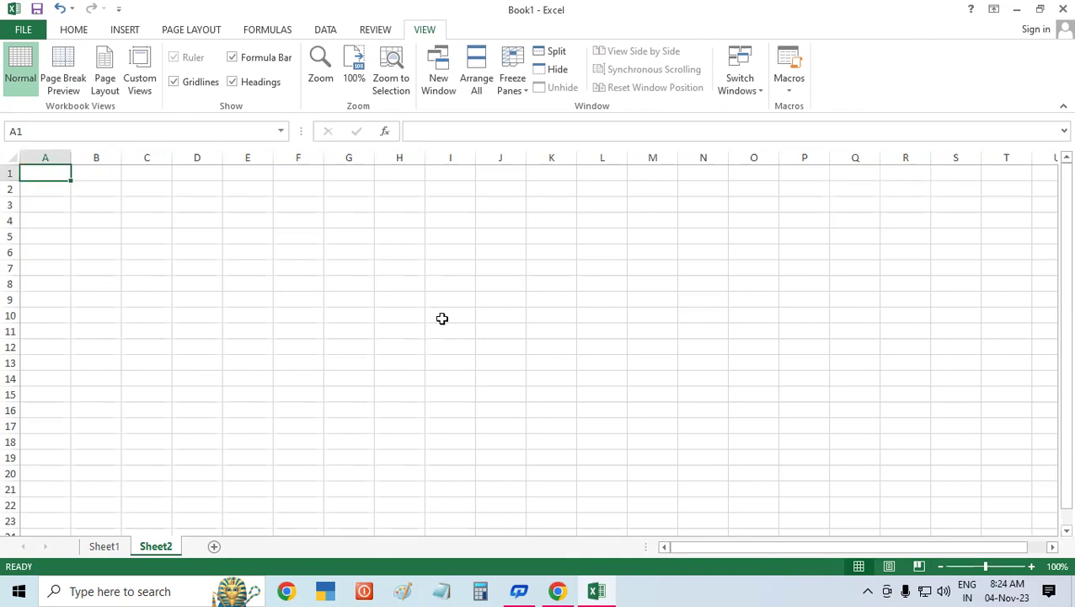
left_click(107, 56)
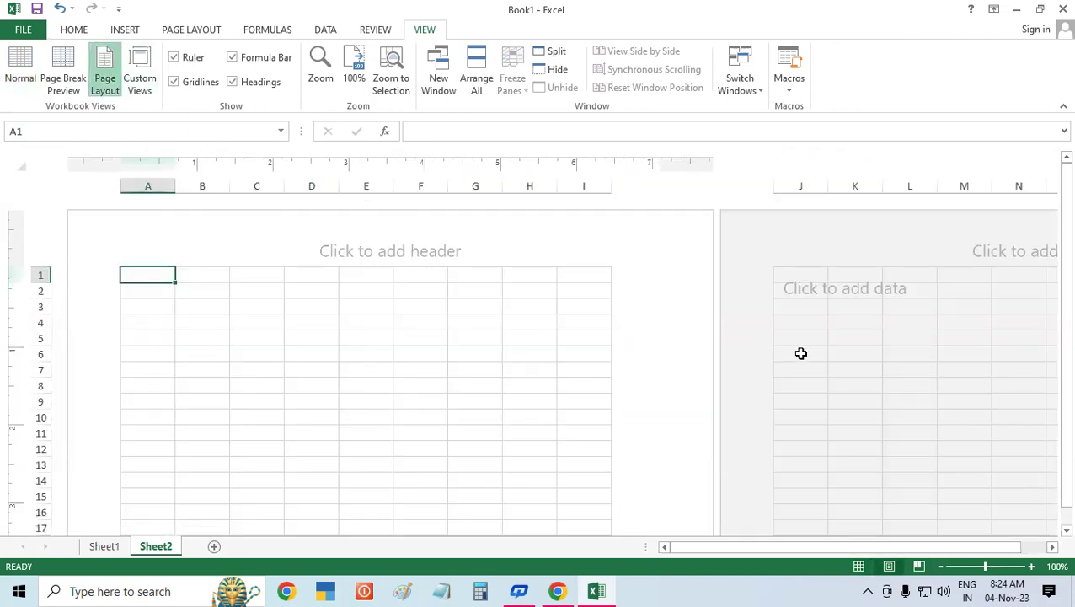
left_click(851, 308)
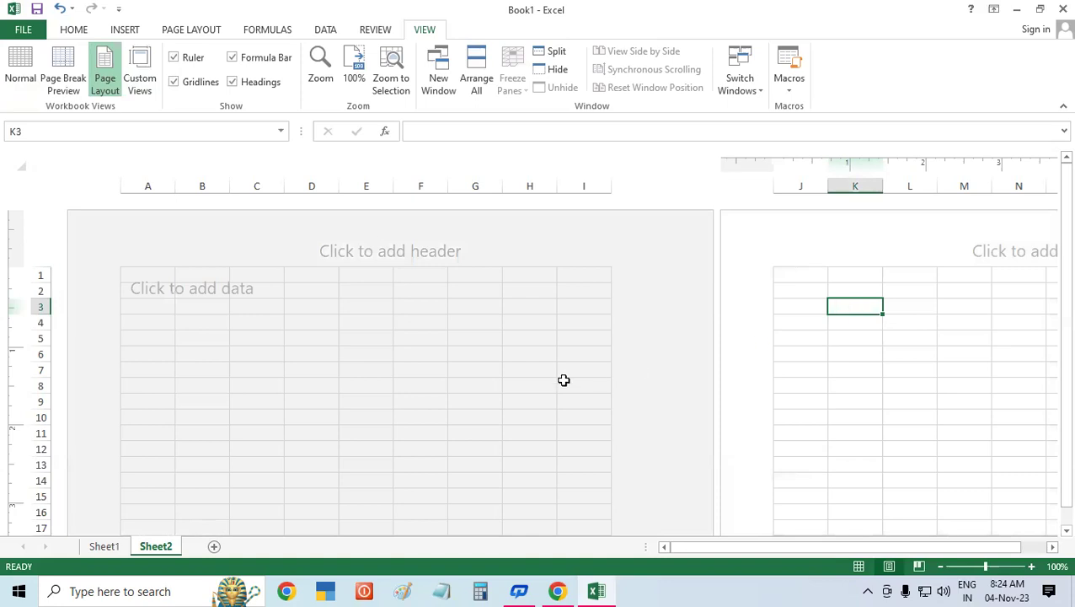
left_click(525, 381)
left_click(846, 351)
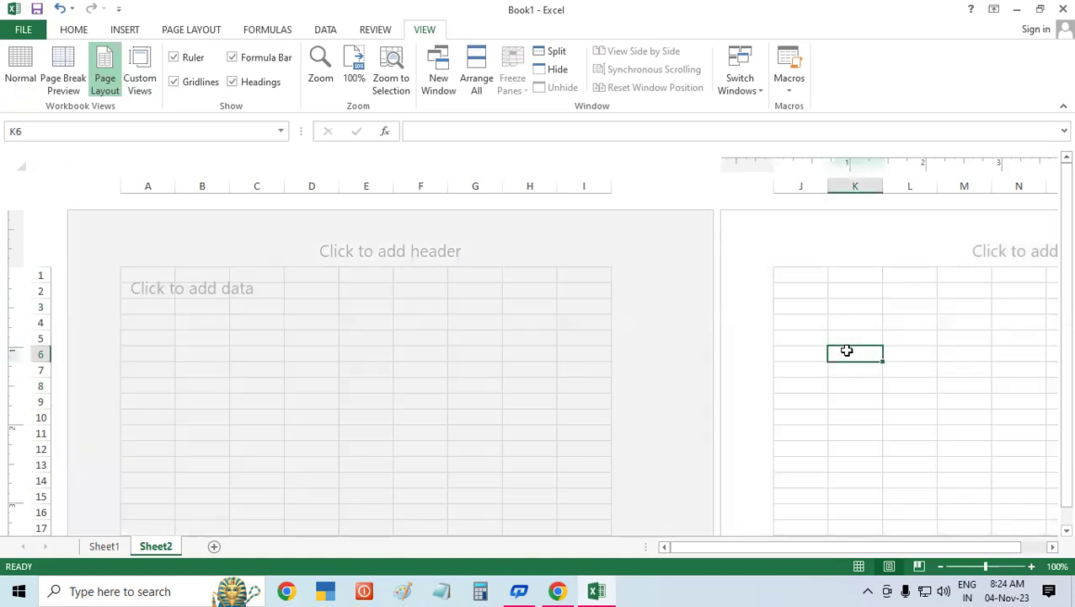
left_click(342, 404)
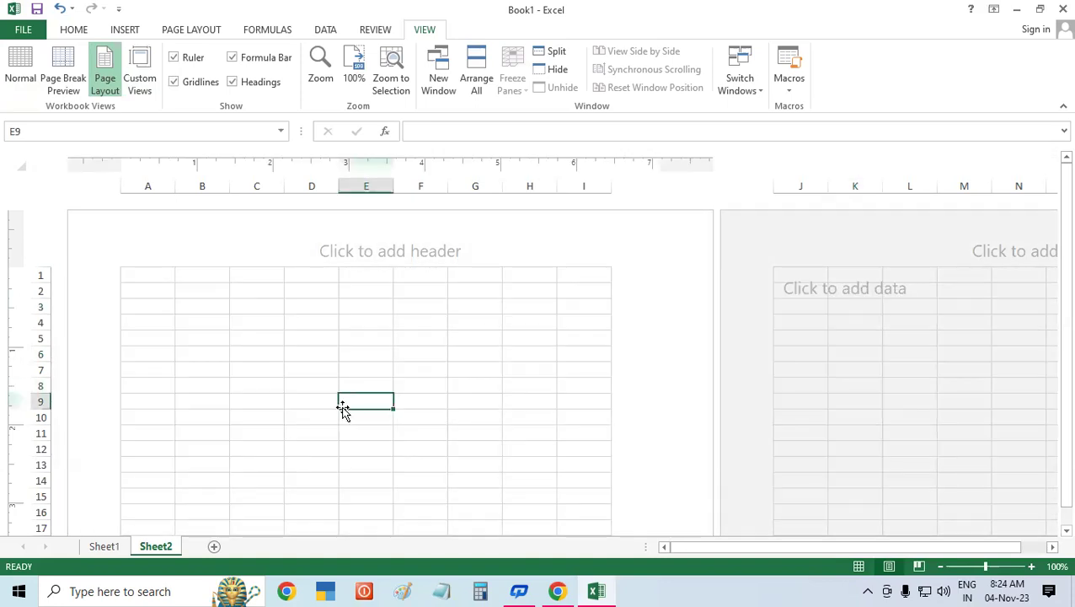
left_click(868, 304)
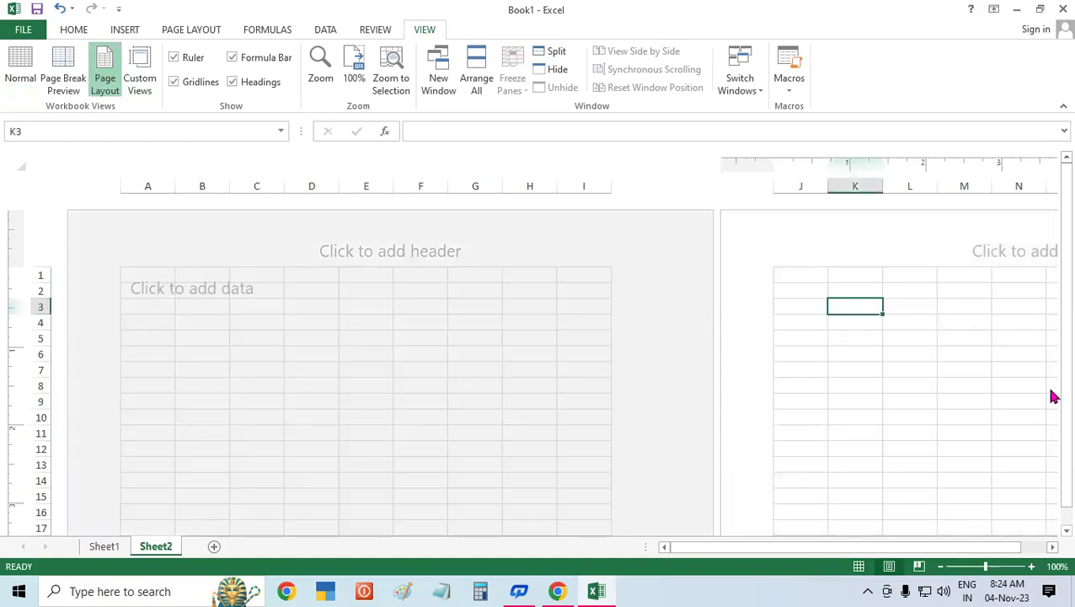
Examine Sheet2's page layout down to the footer area and the start of the next row of pages.
scroll(1050, 369, "down", 2)
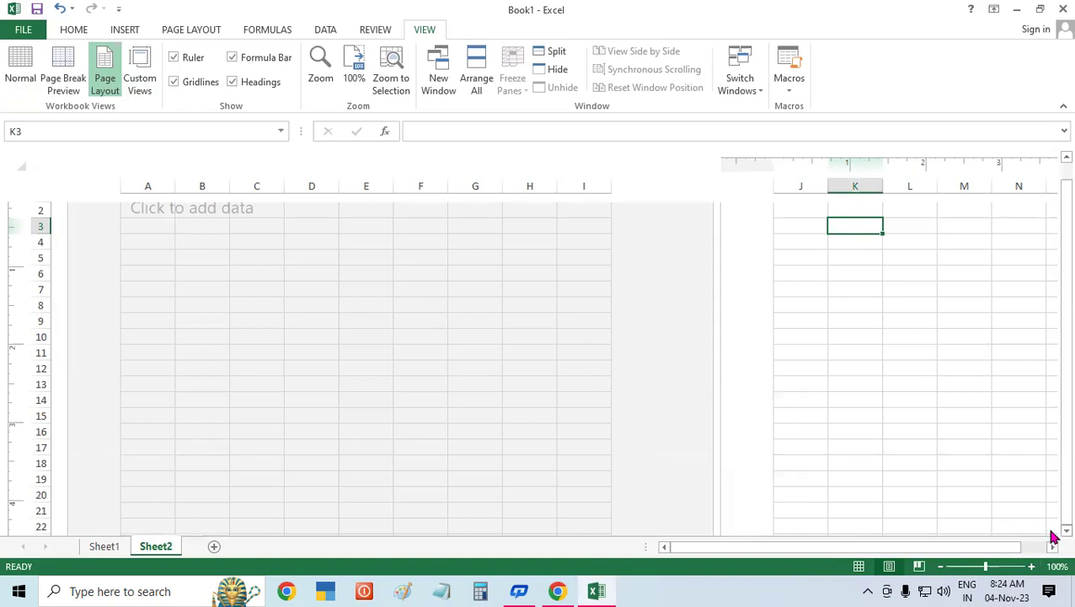
scroll(1051, 537, "down", 4)
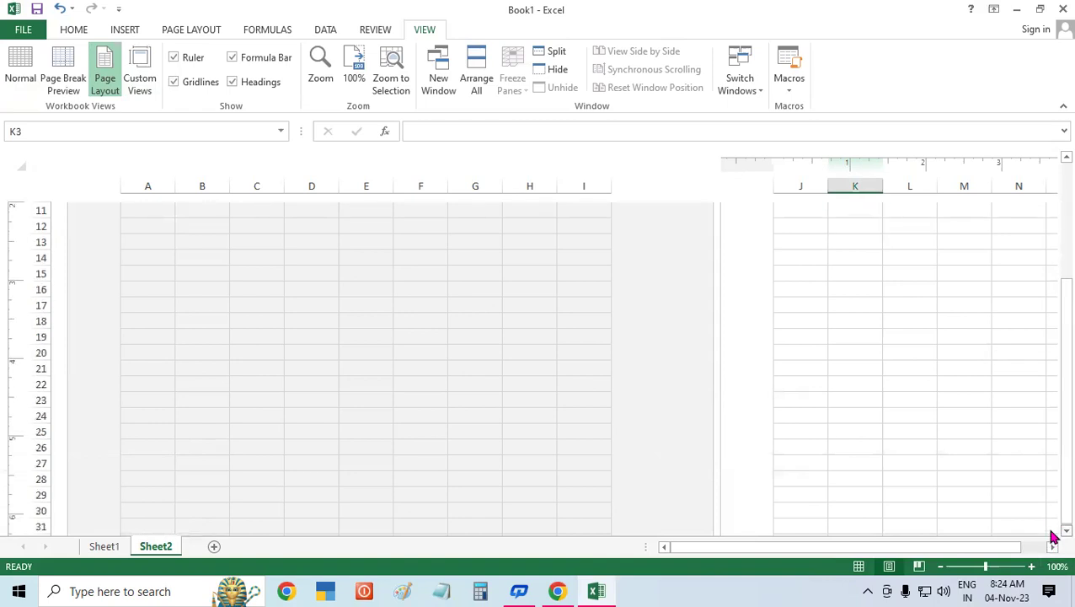
scroll(1051, 537, "down", 4)
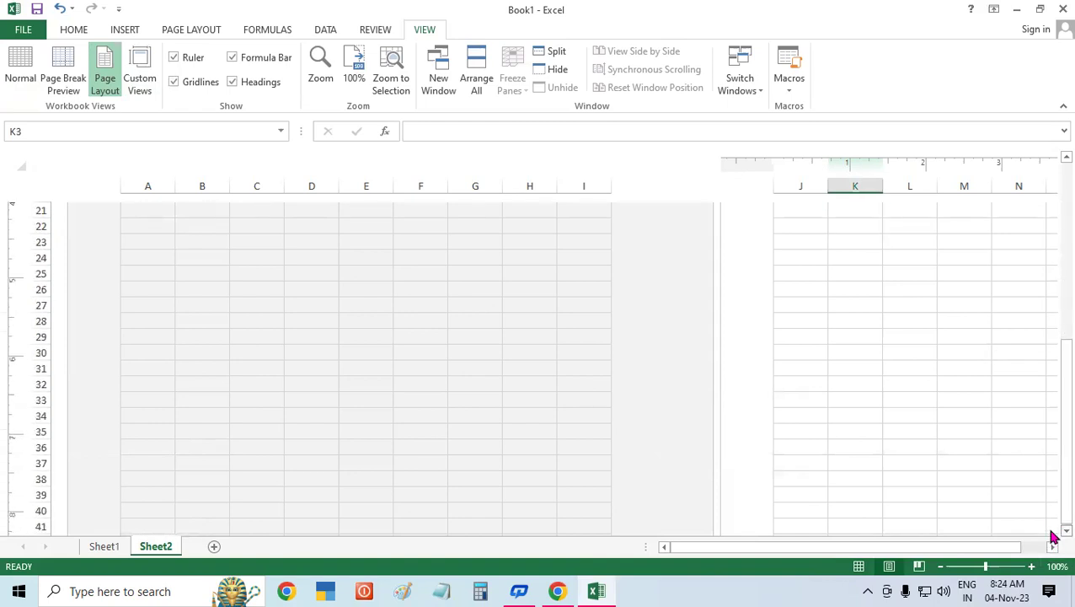
scroll(1051, 537, "down", 4)
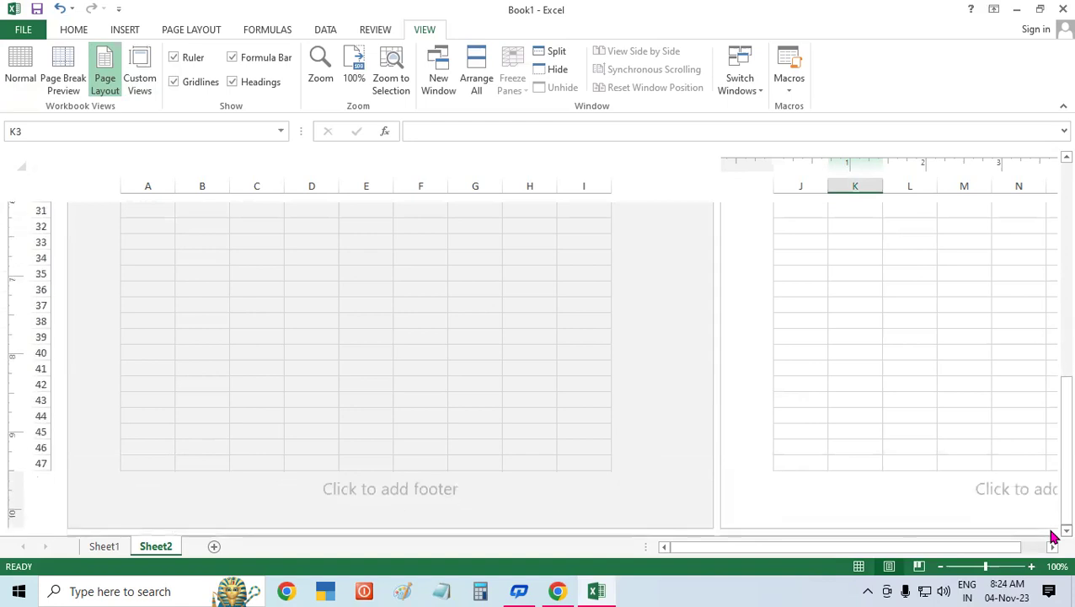
scroll(1052, 537, "down", 2)
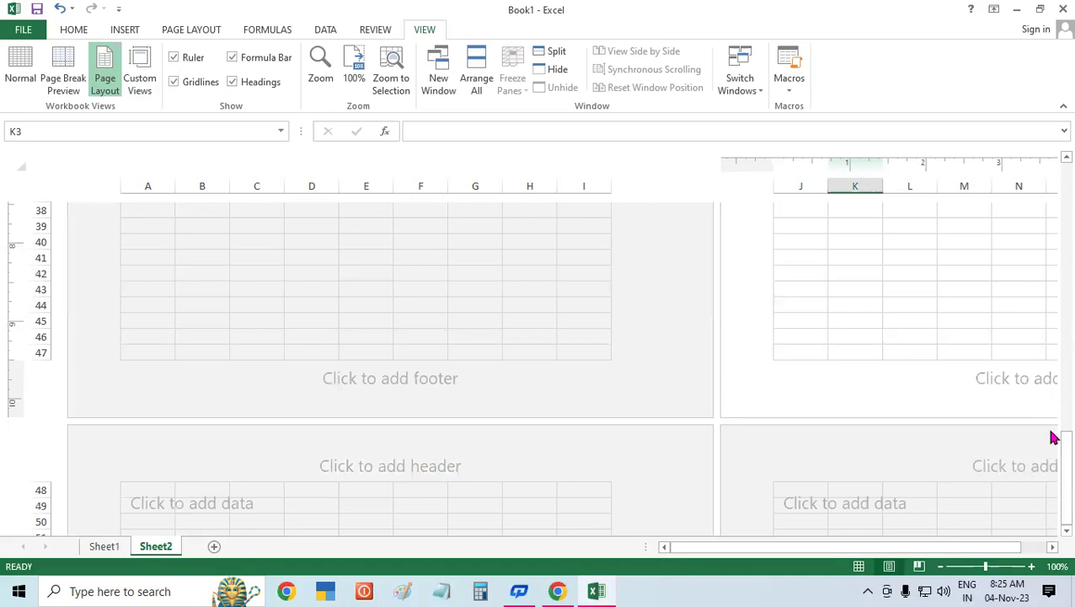
left_click_drag(1051, 466, 1049, 144)
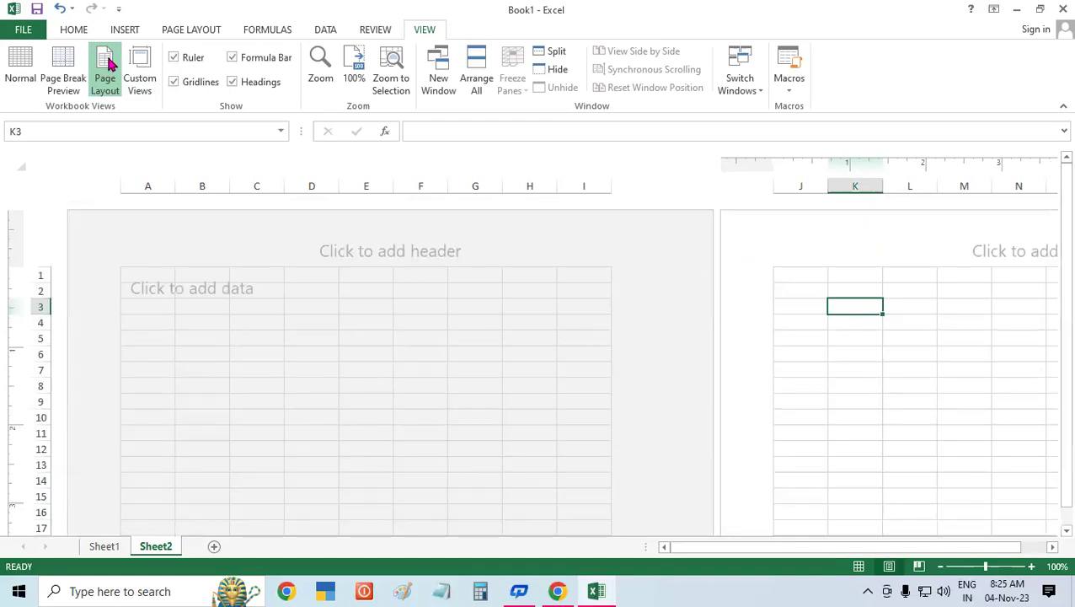
Apply all borders to the range A1:I13 on the first page of Sheet2.
left_click(257, 337)
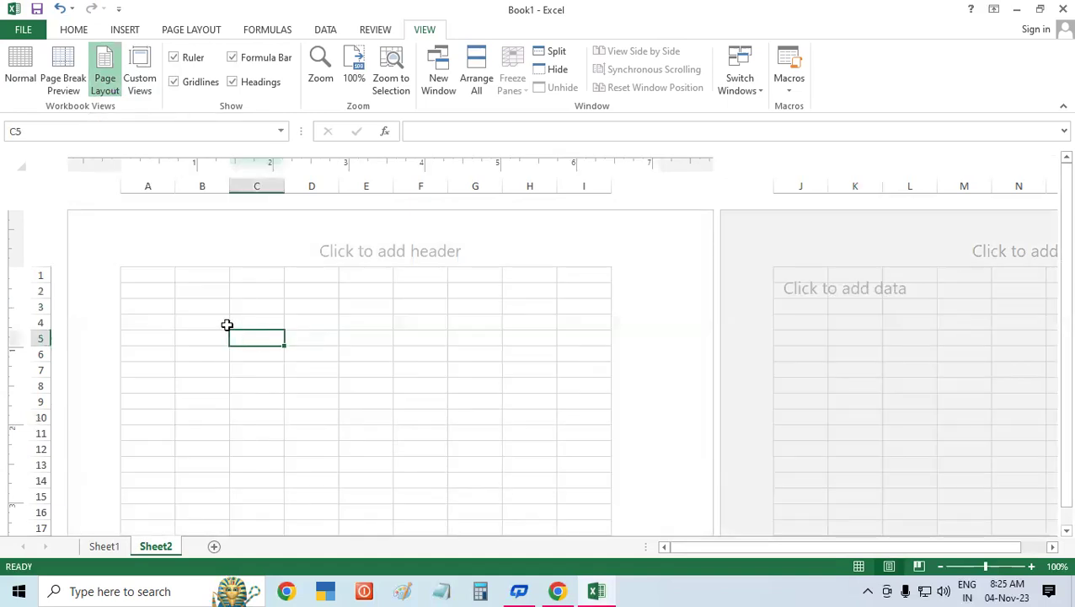
left_click(166, 276)
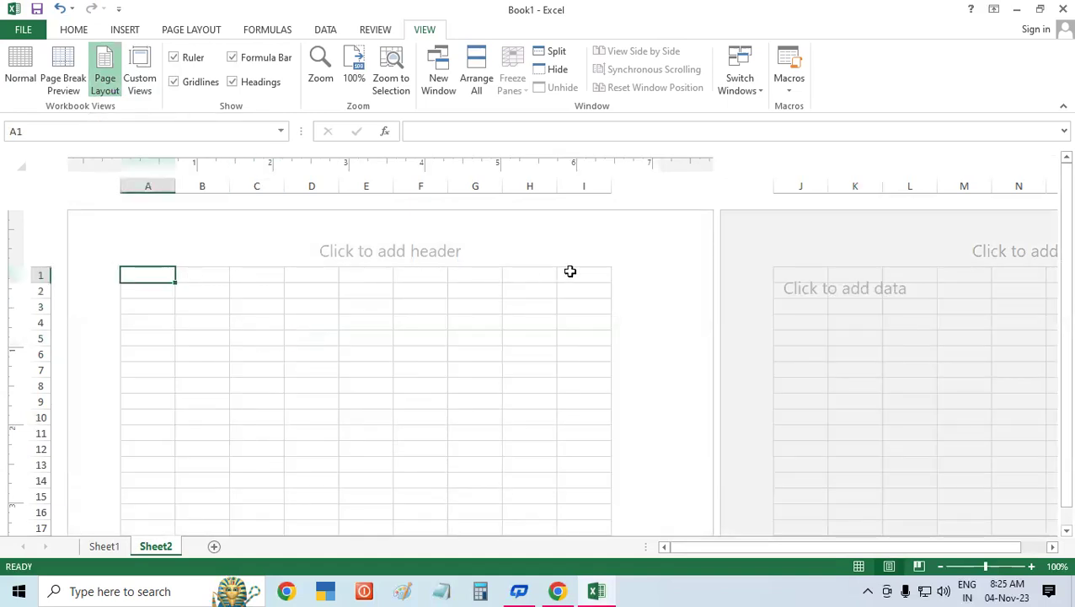
left_click_drag(156, 269, 590, 467)
left_click(73, 31)
left_click(205, 81)
left_click(374, 337)
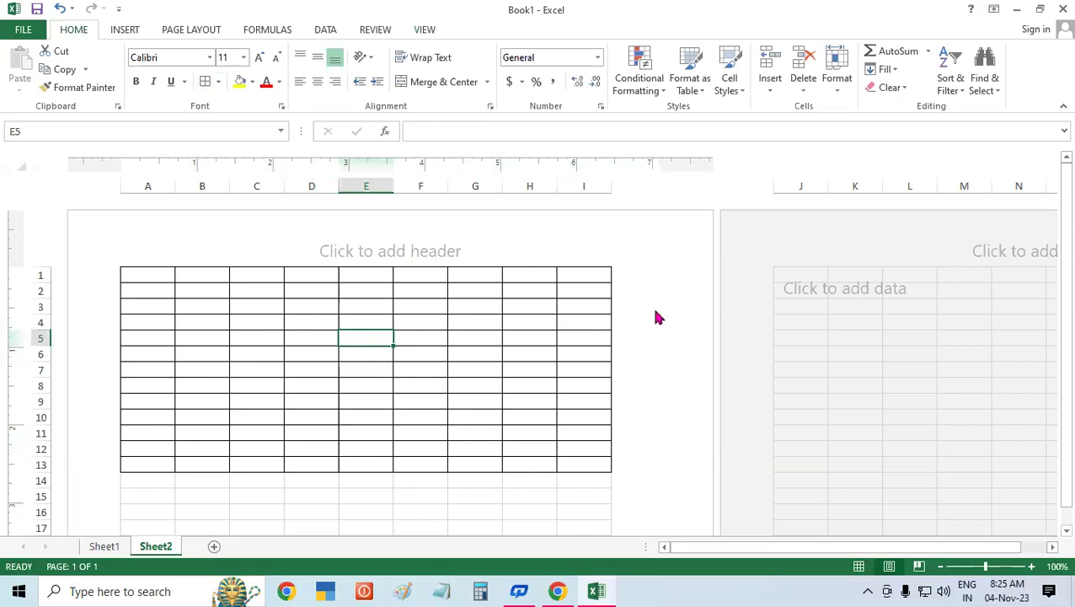
Apply all borders to cells J1:N1 on the second page of Sheet2.
left_click(796, 289)
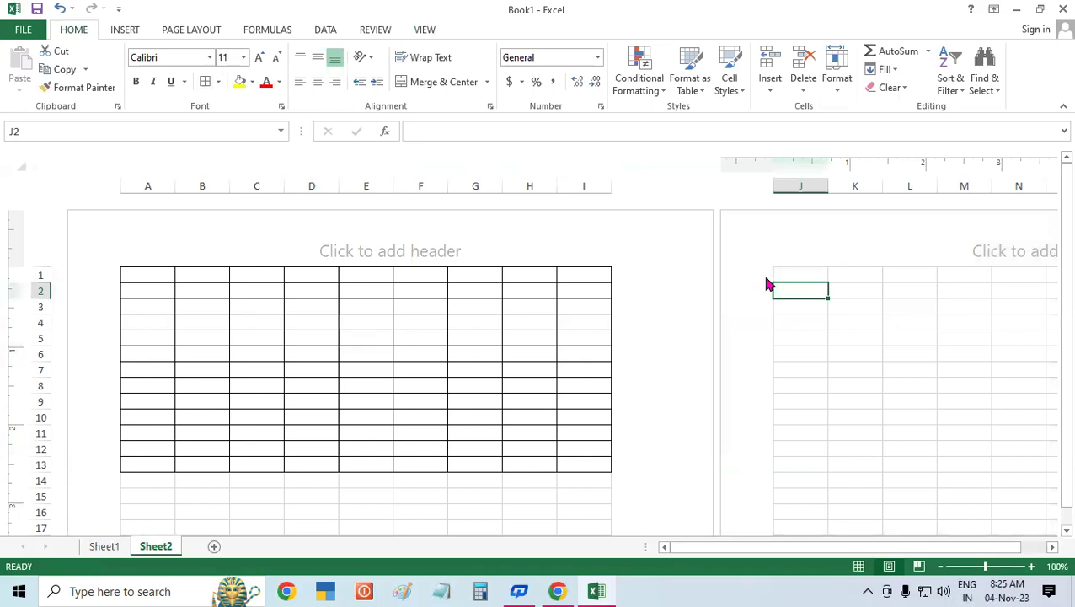
left_click(799, 274)
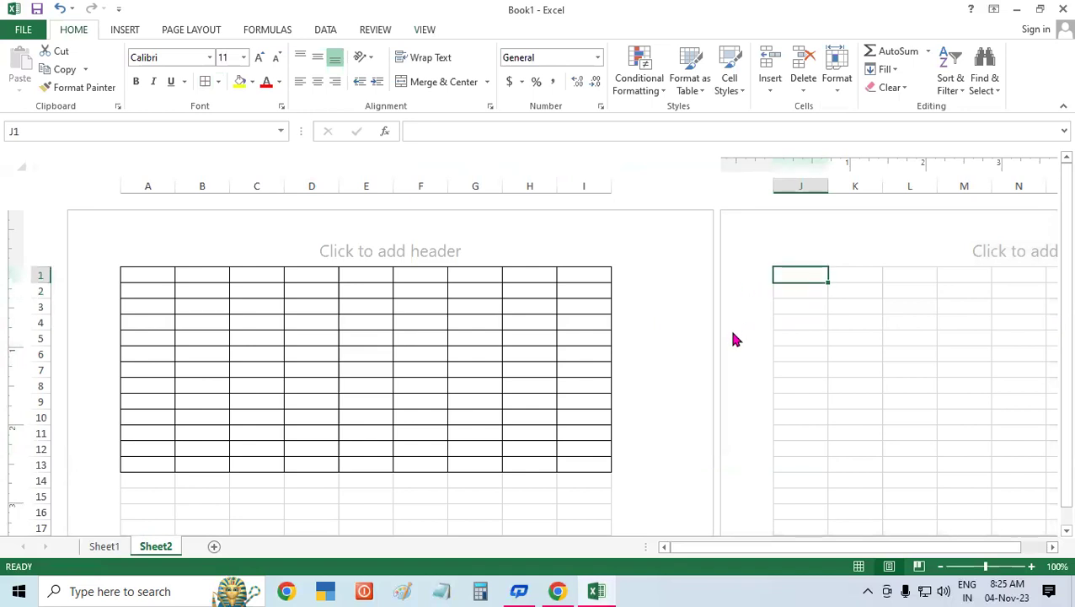
left_click_drag(806, 271, 1022, 277)
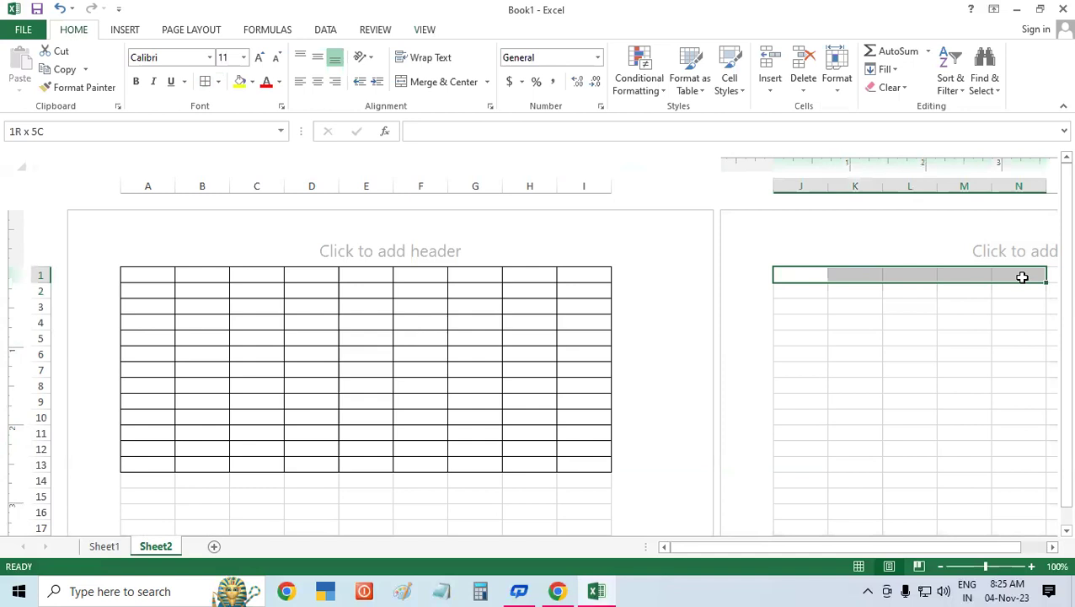
left_click(205, 81)
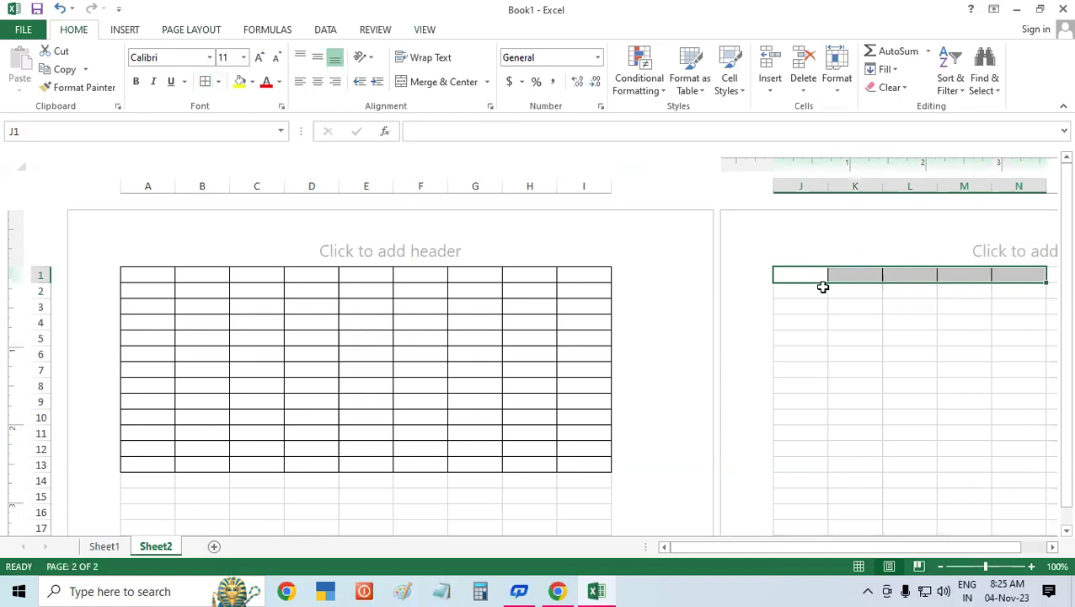
left_click(845, 316)
Enter "dd" in cell I1 and "ddkkk" in cell J1.
left_click(586, 271)
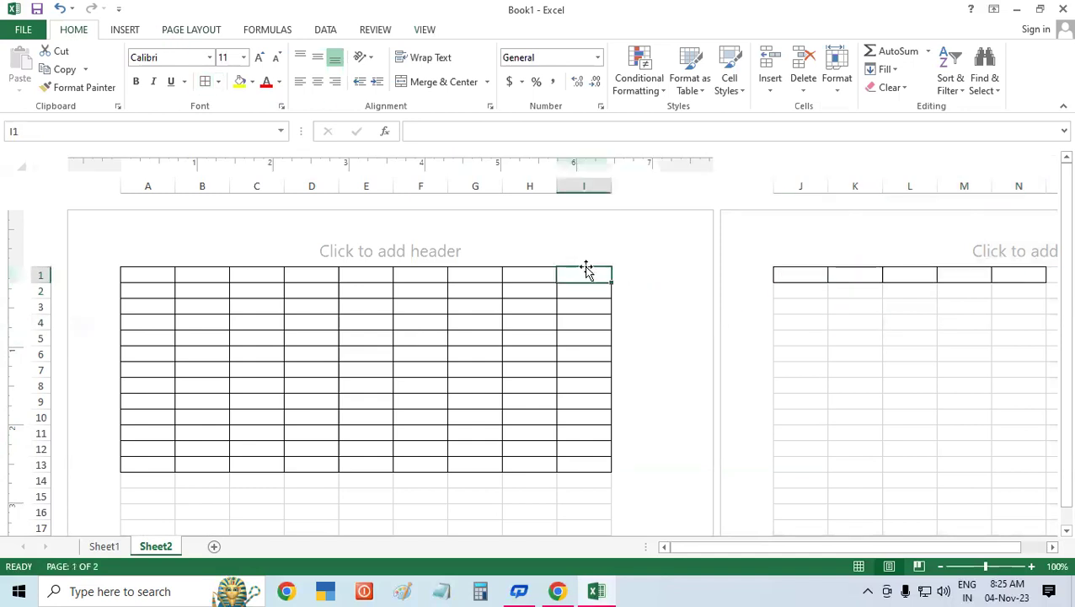
type("dd")
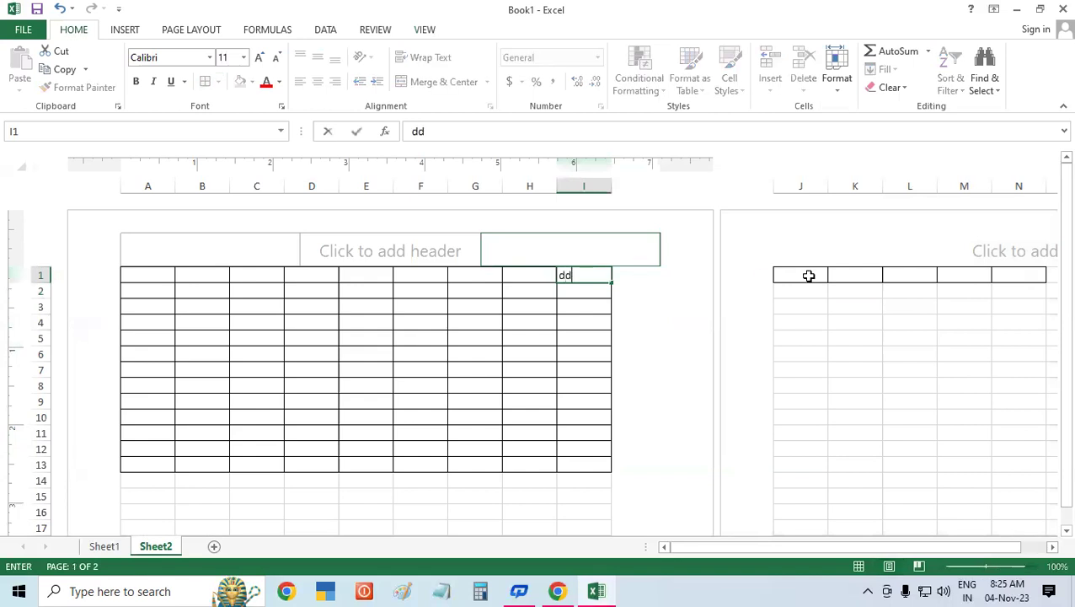
left_click(807, 274)
type("dd")
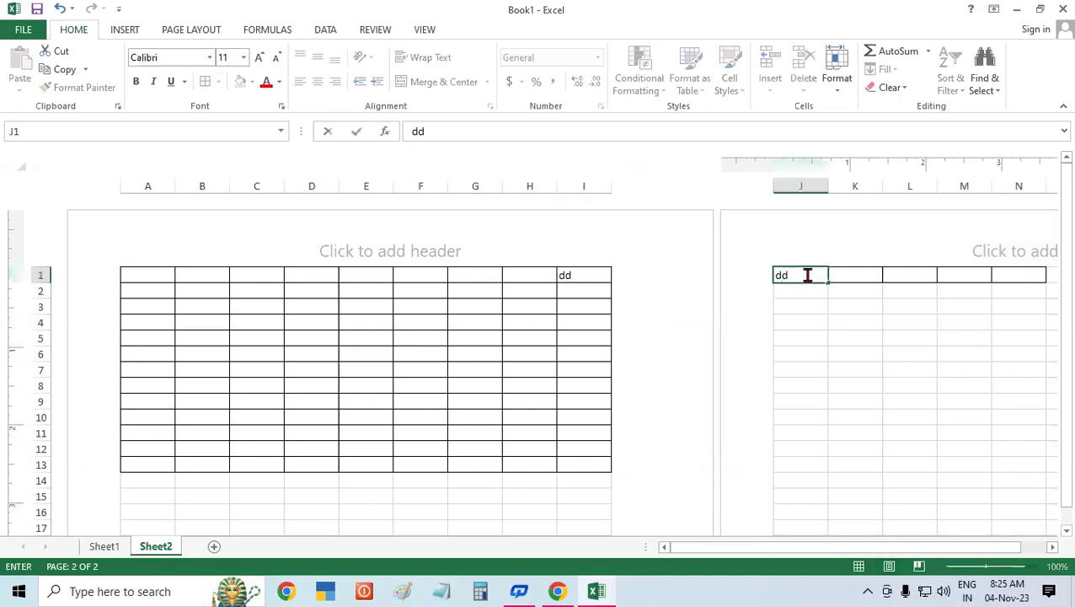
type("kkk")
left_click(833, 307)
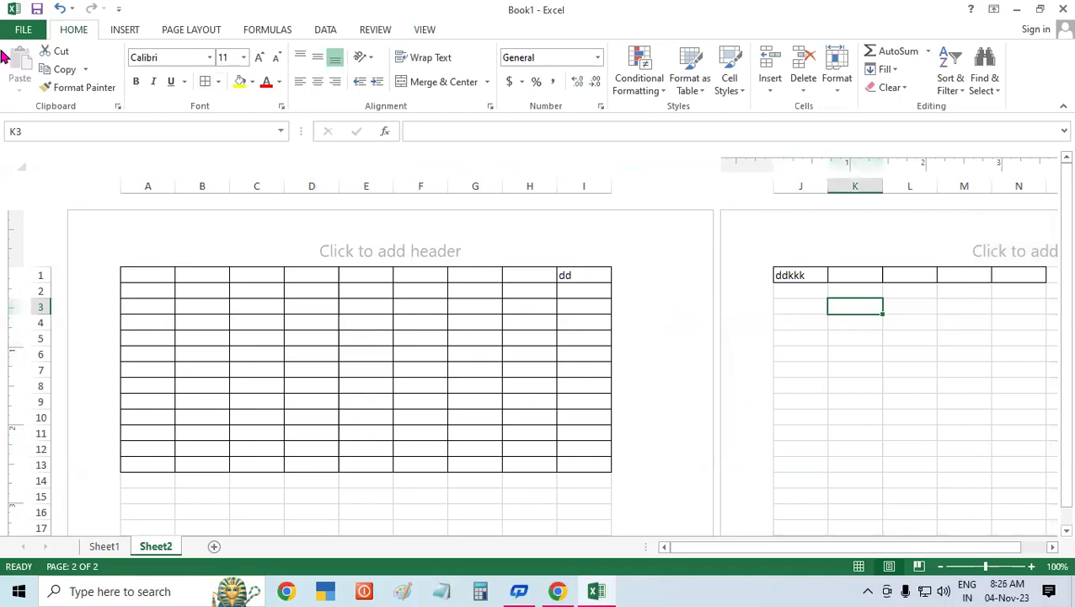
Check both pages of Sheet2 in an enlarged print preview, then return to the worksheet and its view options.
left_click(21, 30)
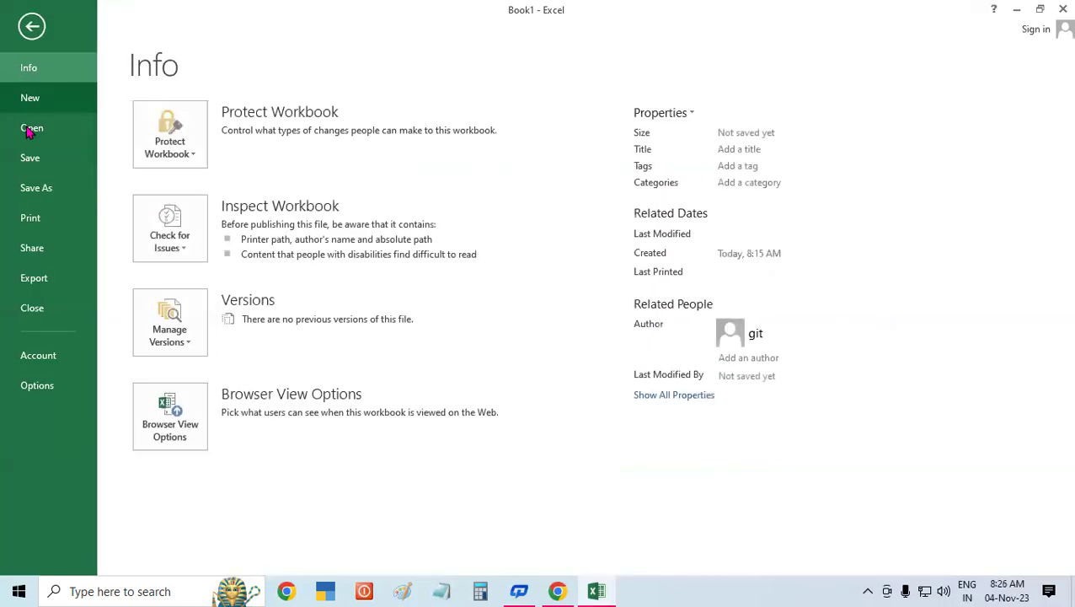
left_click(37, 224)
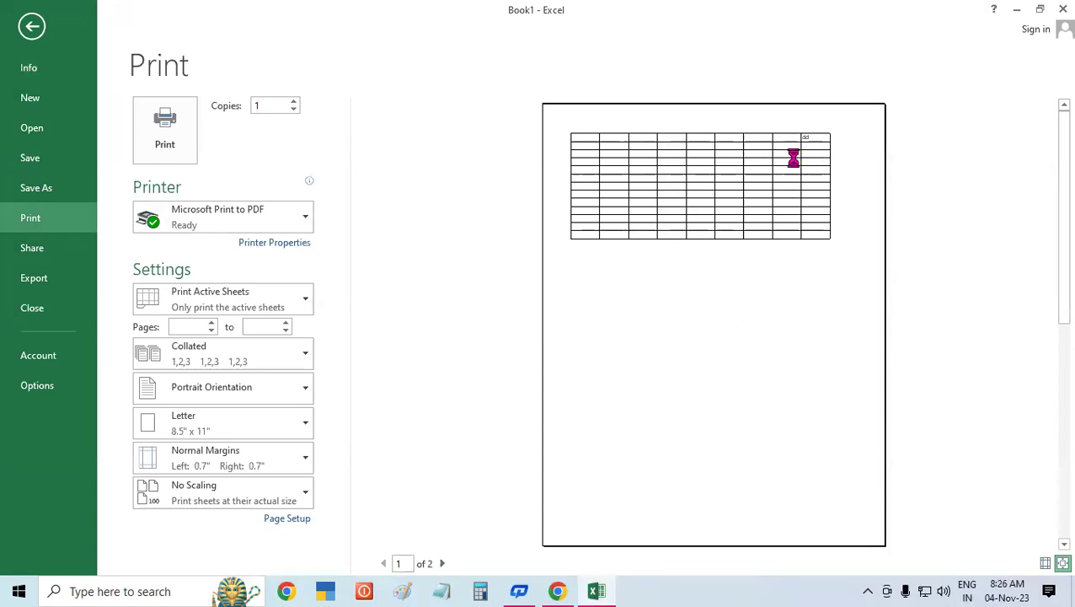
left_click(795, 156)
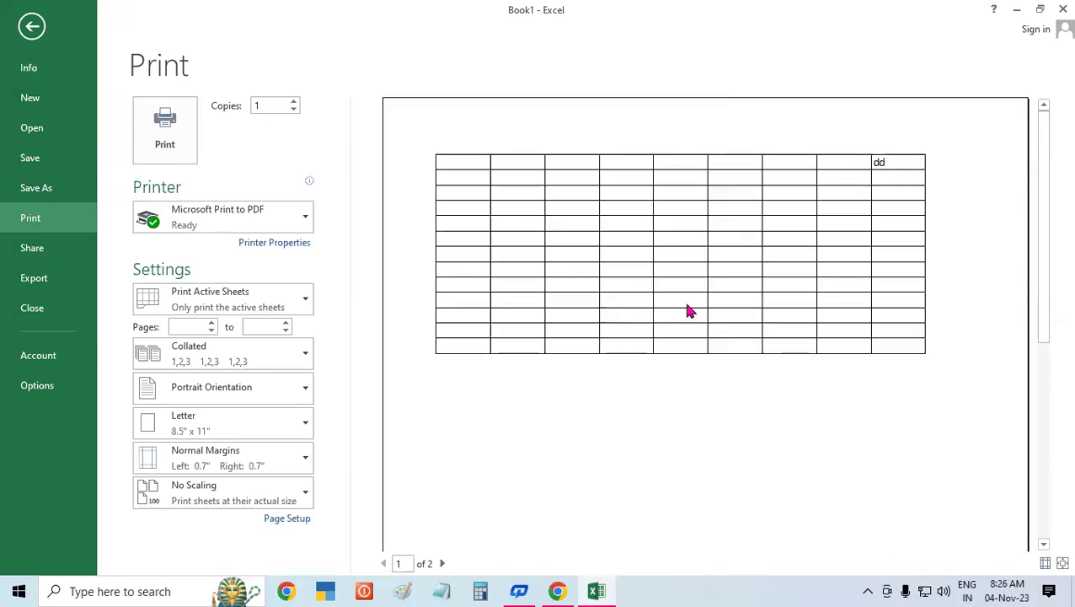
left_click(443, 563)
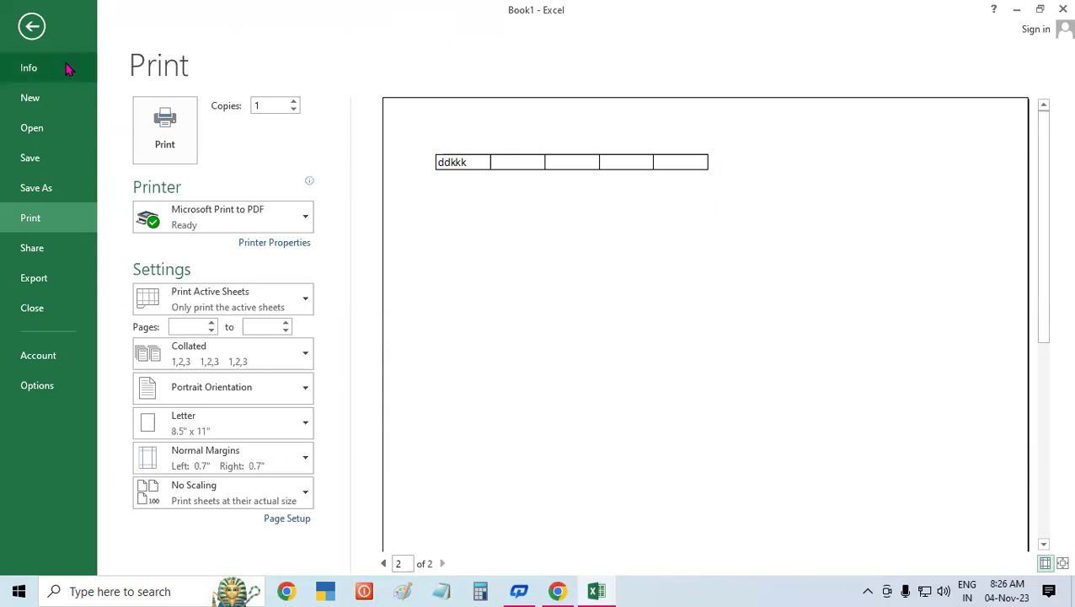
left_click(31, 28)
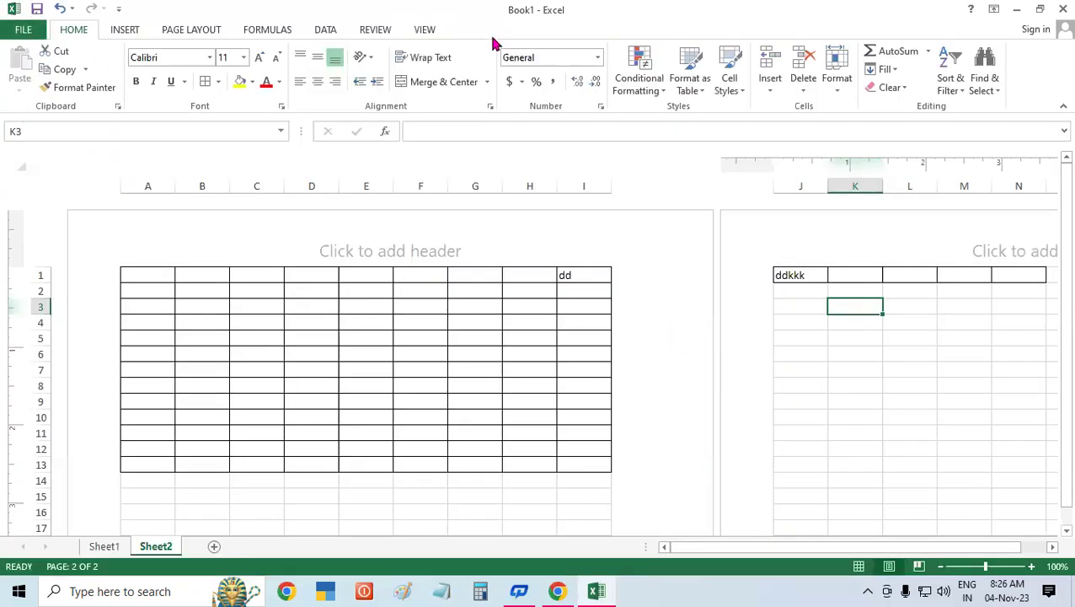
left_click(425, 30)
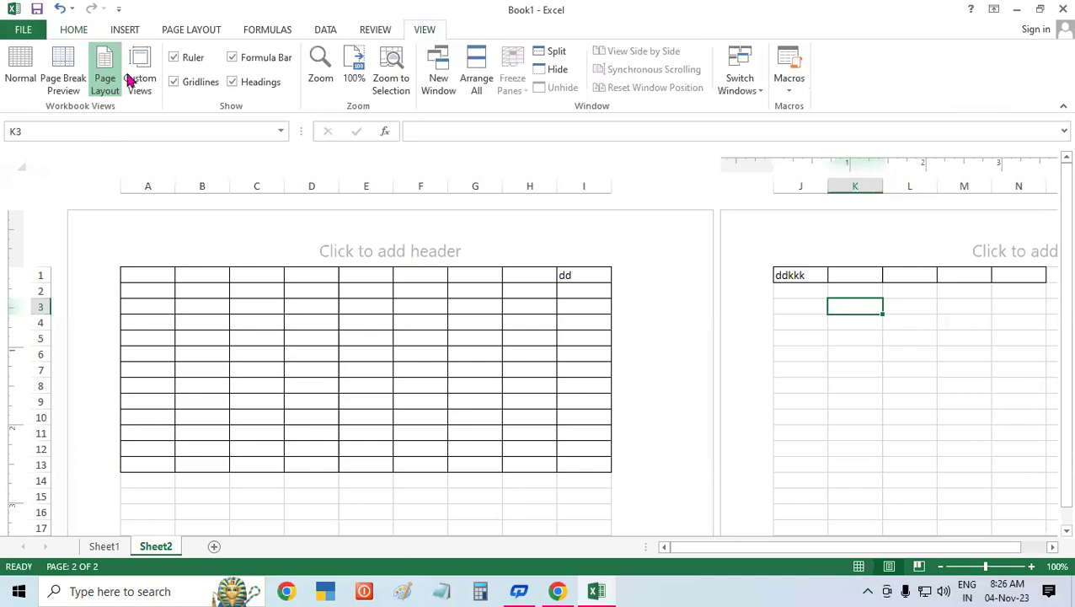
Switch Sheet2 to Normal view, check Sheet1, and return to Sheet2.
left_click(22, 71)
left_click_drag(1063, 404, 1052, 228)
left_click(101, 547)
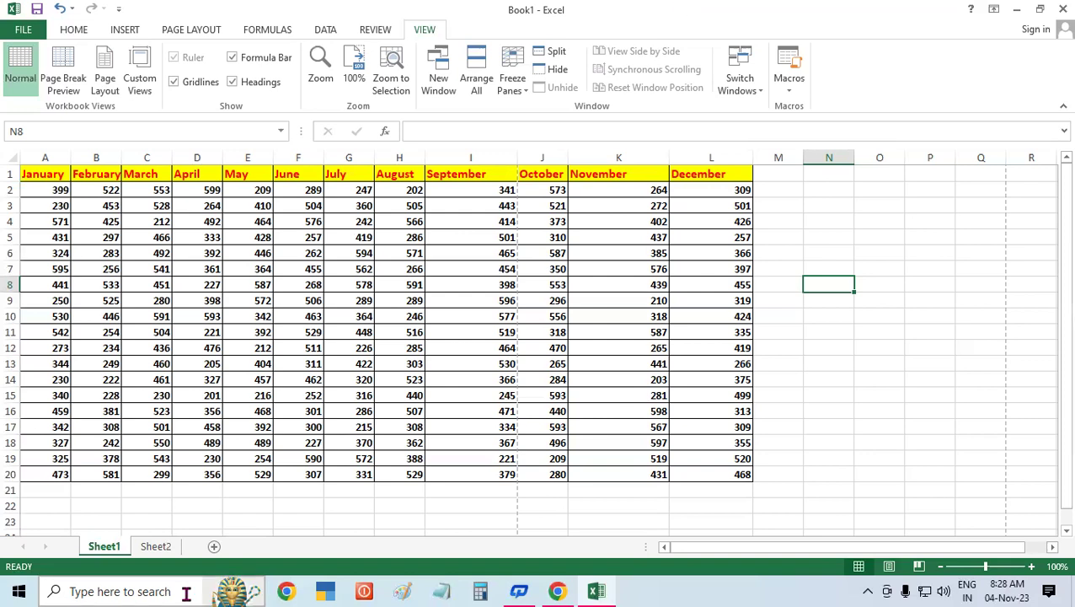
left_click(157, 546)
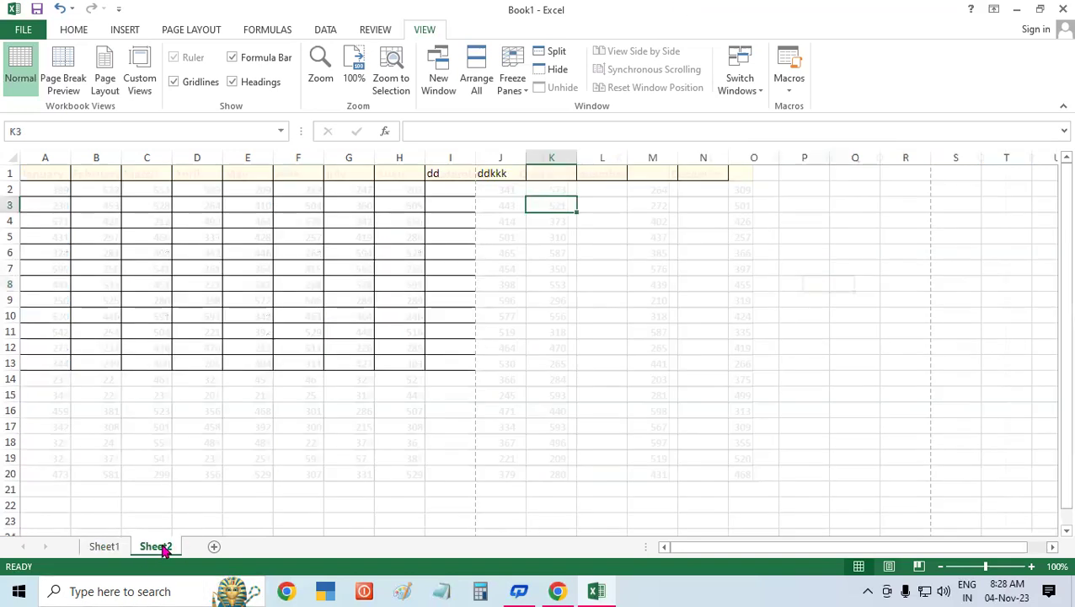
Add fourteen new worksheets to the workbook, Sheet3 through Sheet16.
left_click(214, 547)
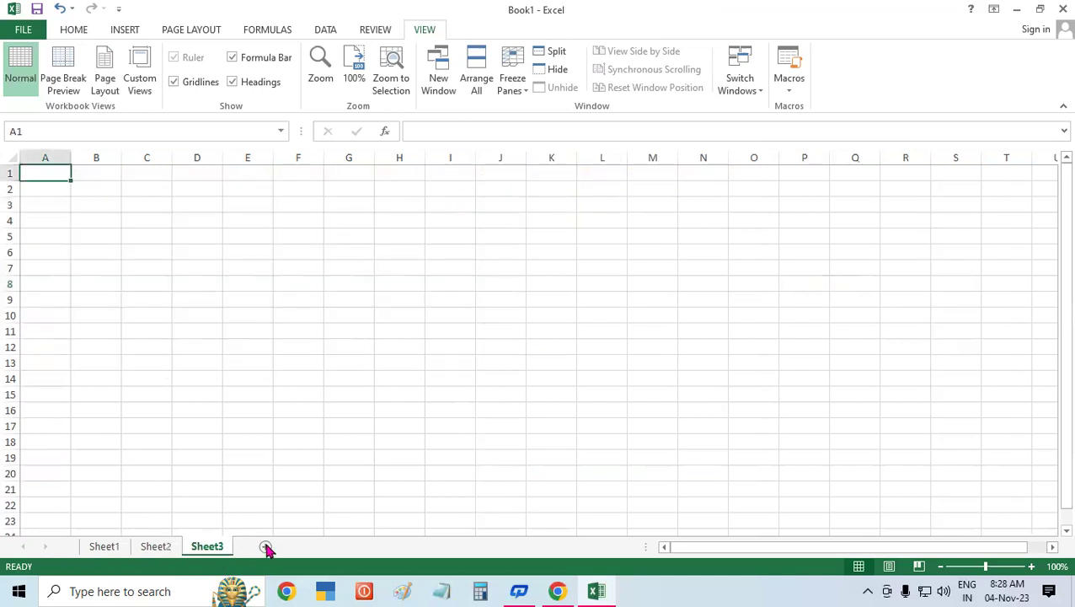
left_click(266, 547)
left_click(315, 547)
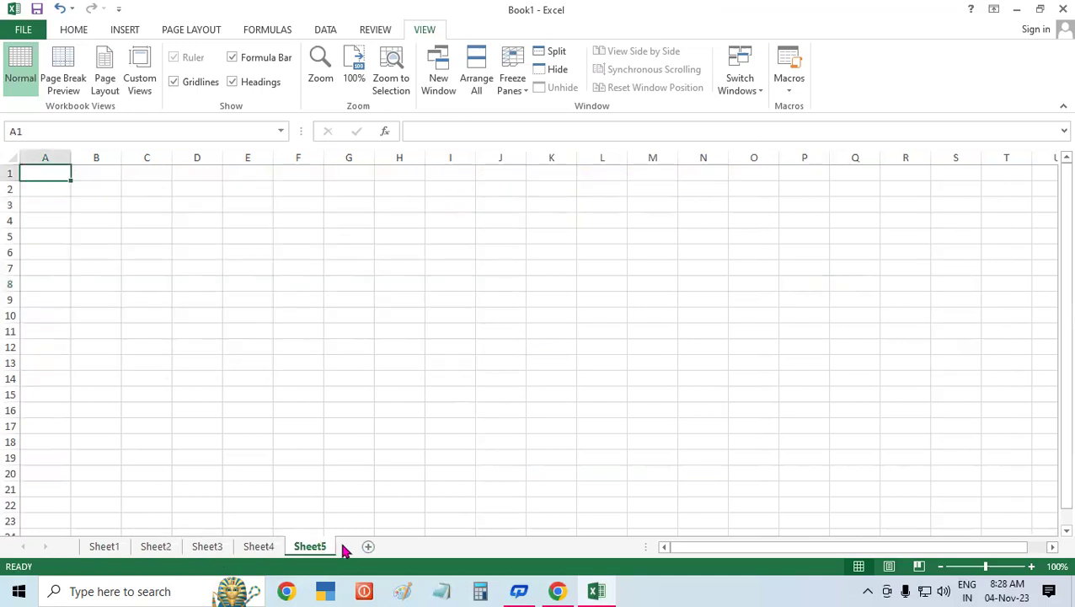
left_click(375, 549)
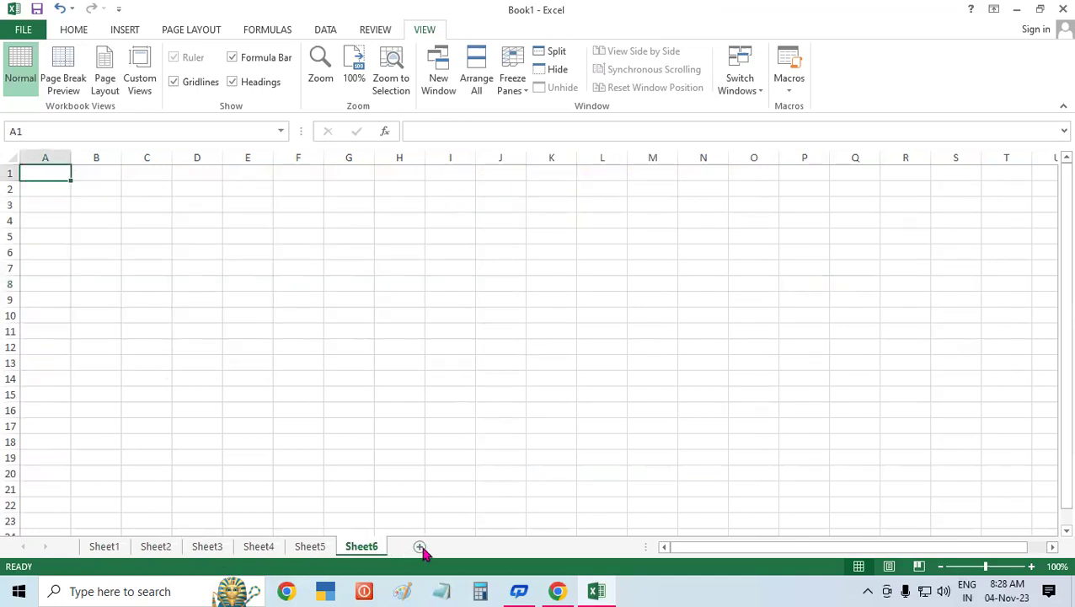
left_click(421, 548)
left_click(471, 548)
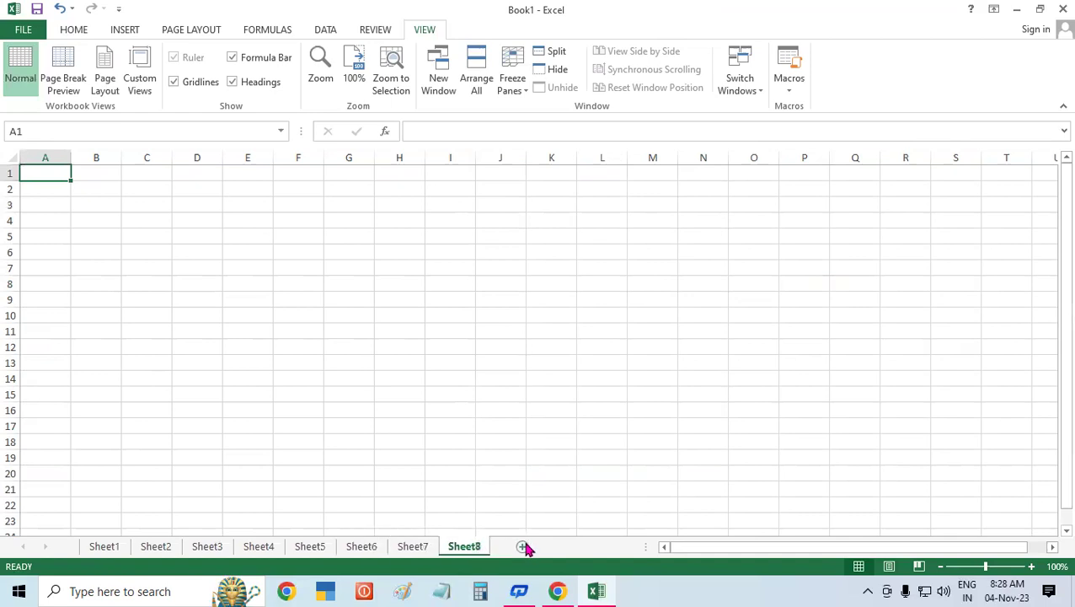
left_click(524, 548)
left_click(576, 548)
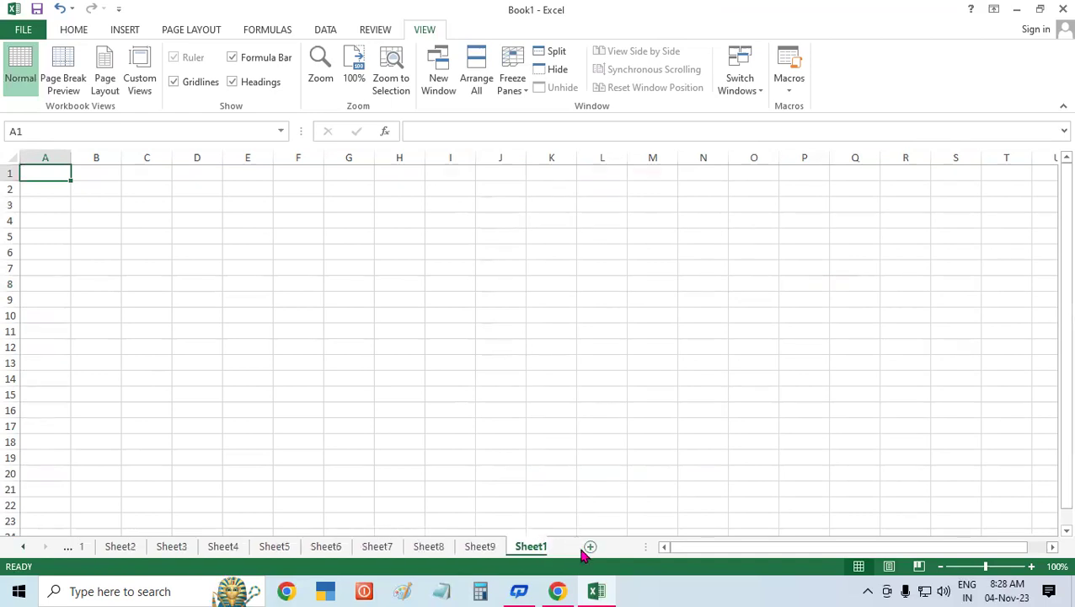
left_click(582, 548)
left_click(586, 548)
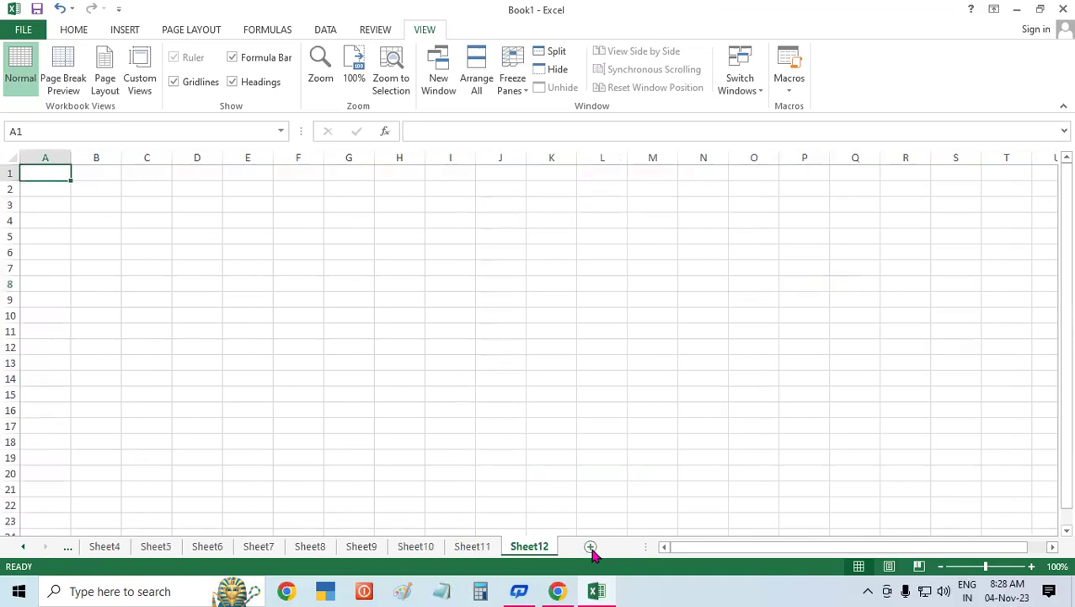
left_click(615, 546)
left_click(597, 545)
left_click(603, 546)
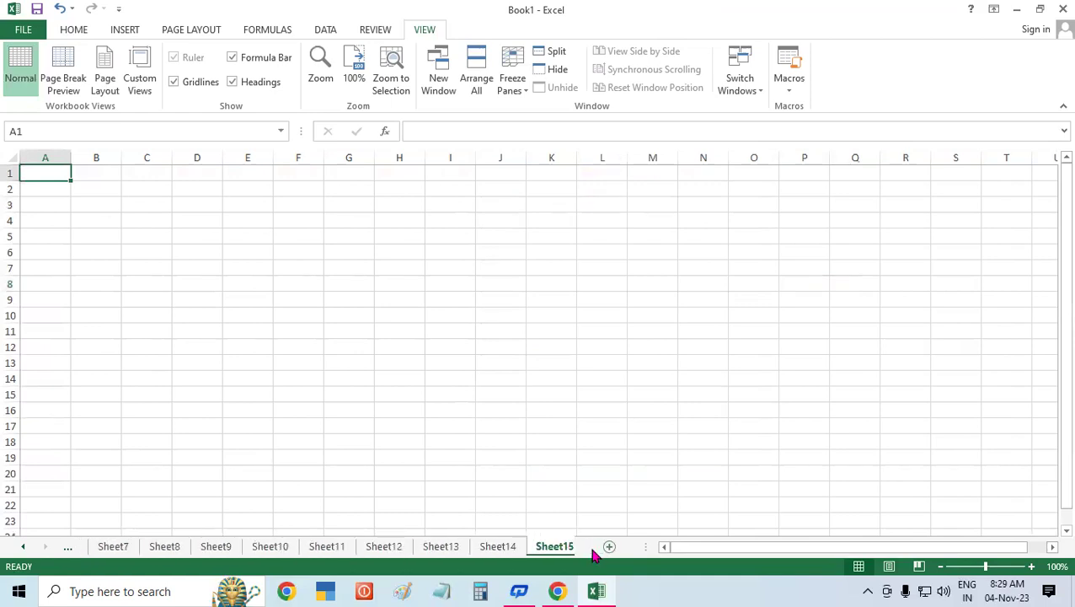
left_click(608, 545)
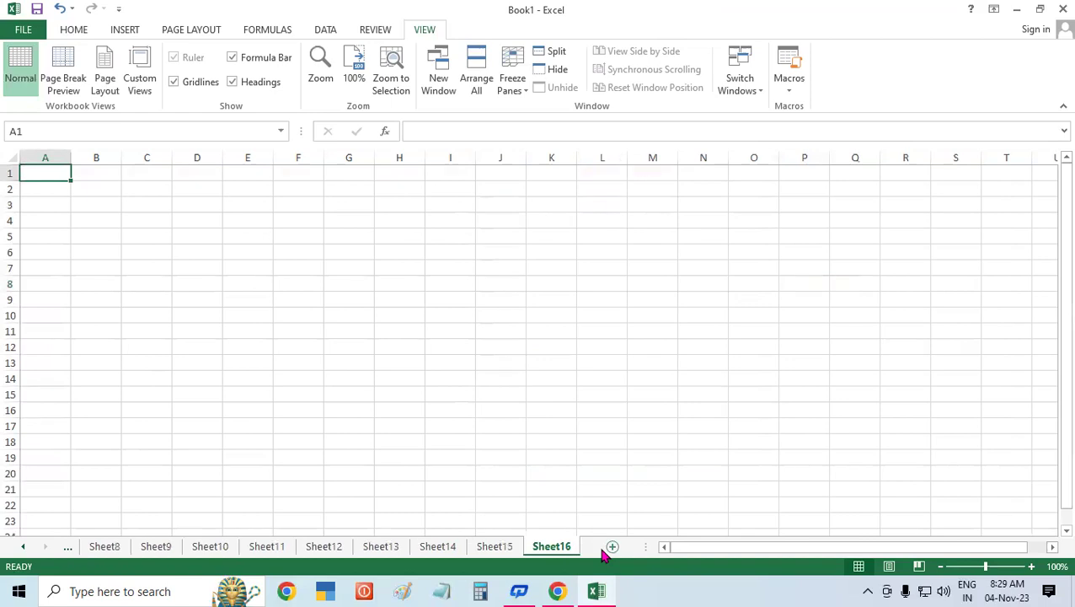
Browse the sheet tabs back to Sheet1, forward to Sheet16 and back again to see how far apart the sheets are.
left_click(23, 547)
left_click(22, 547)
left_click(23, 547)
left_click(23, 546)
left_click(23, 546)
left_click(23, 547)
left_click(23, 547)
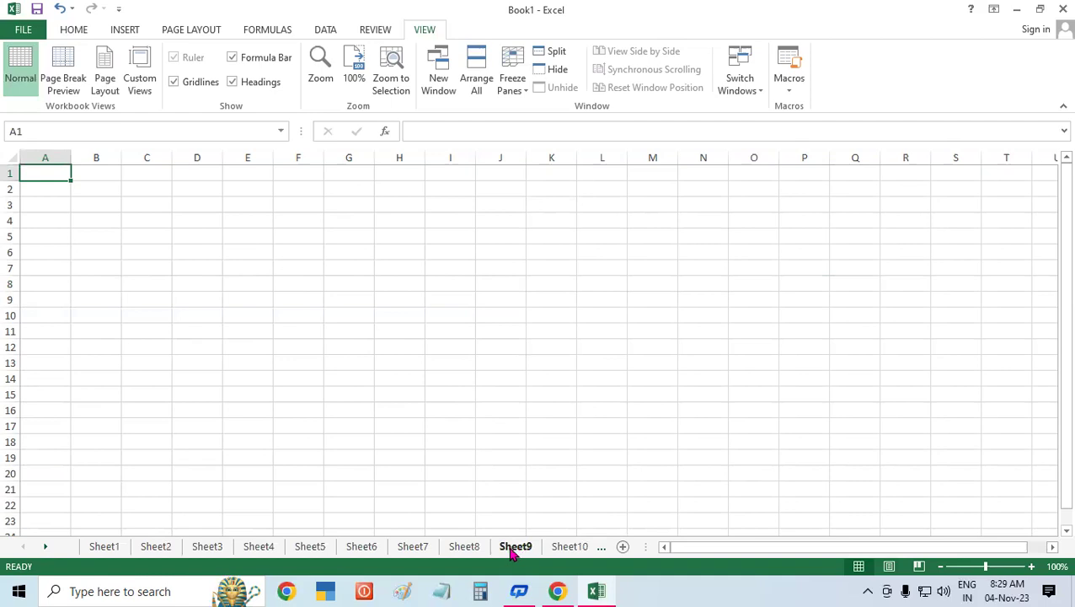
left_click(566, 547)
left_click(109, 548)
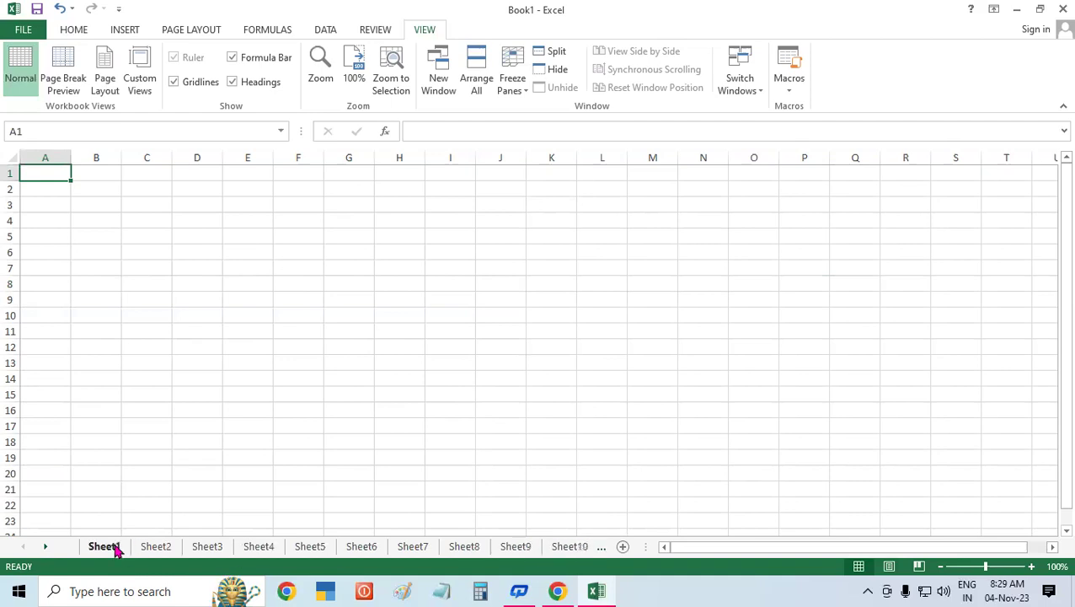
left_click(44, 547)
left_click(43, 547)
left_click(44, 547)
left_click(47, 548)
left_click(47, 548)
left_click(47, 548)
left_click(46, 548)
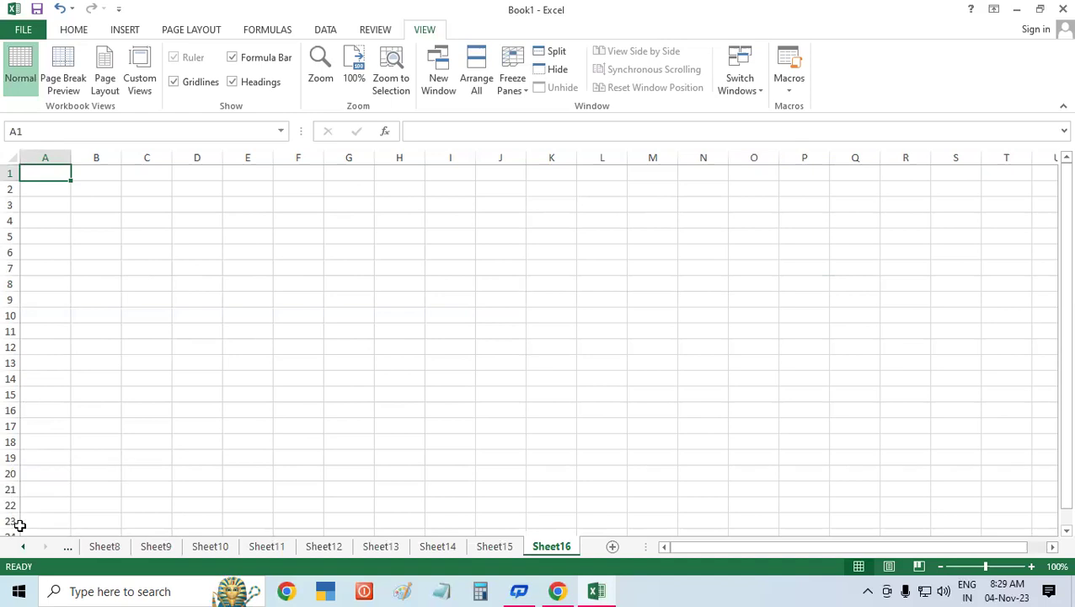
left_click(21, 547)
left_click(21, 547)
left_click(21, 547)
left_click(21, 547)
left_click(21, 547)
left_click(21, 547)
left_click(21, 548)
left_click(205, 357)
Save a custom view named "s1" of Sheet1 with cell A1 selected.
left_click(104, 547)
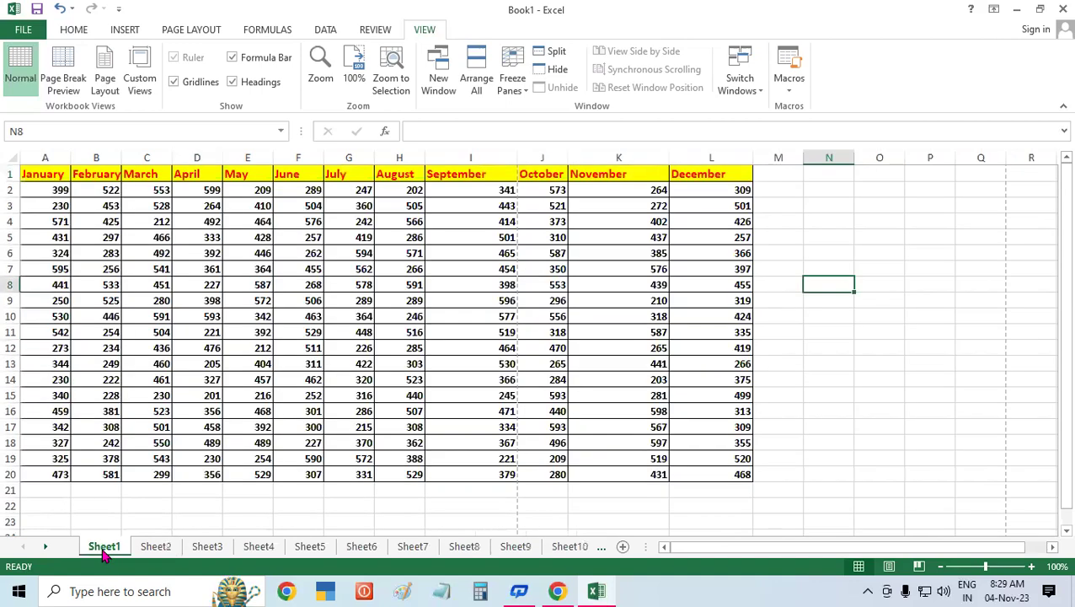
left_click(49, 172)
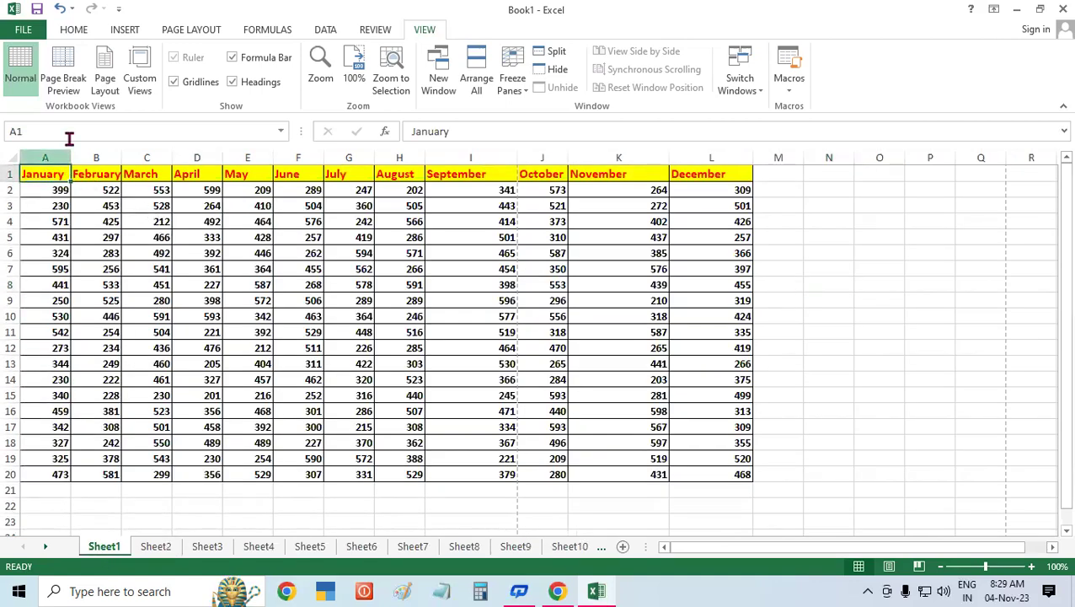
left_click(143, 75)
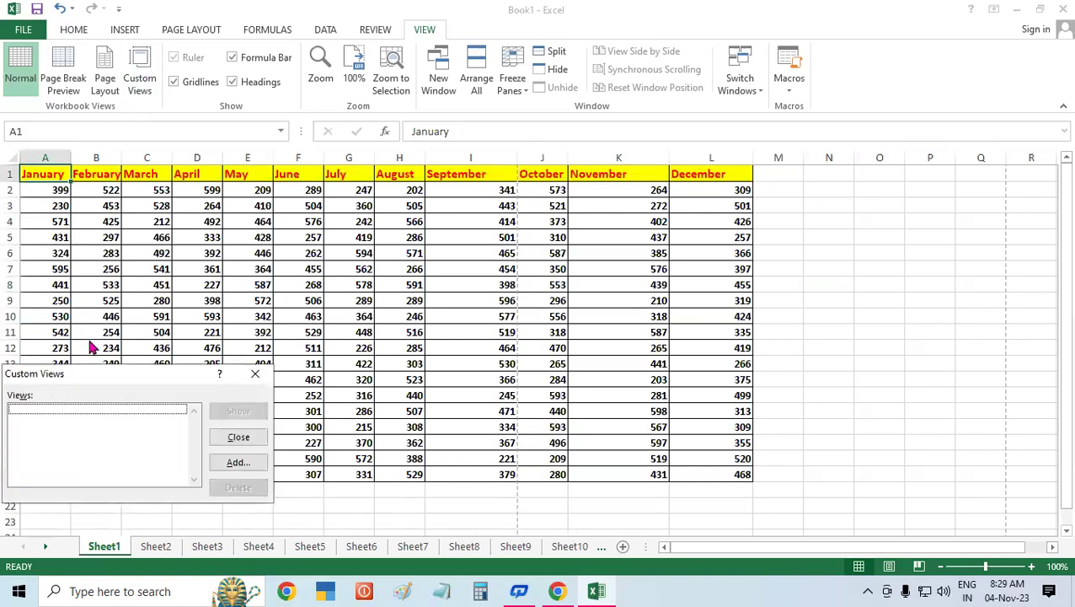
left_click_drag(125, 377, 680, 121)
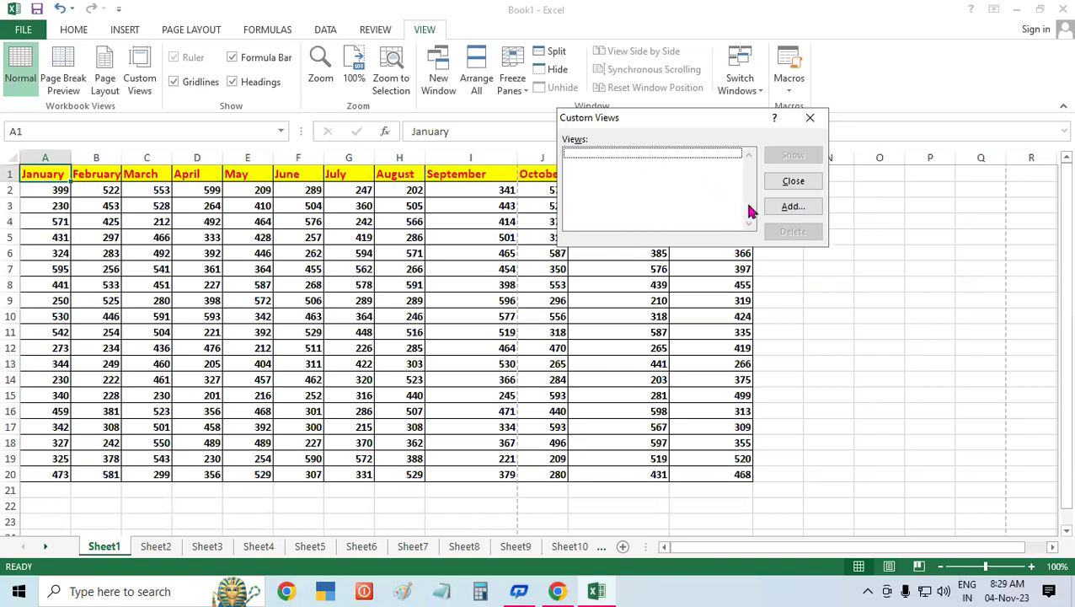
left_click(786, 212)
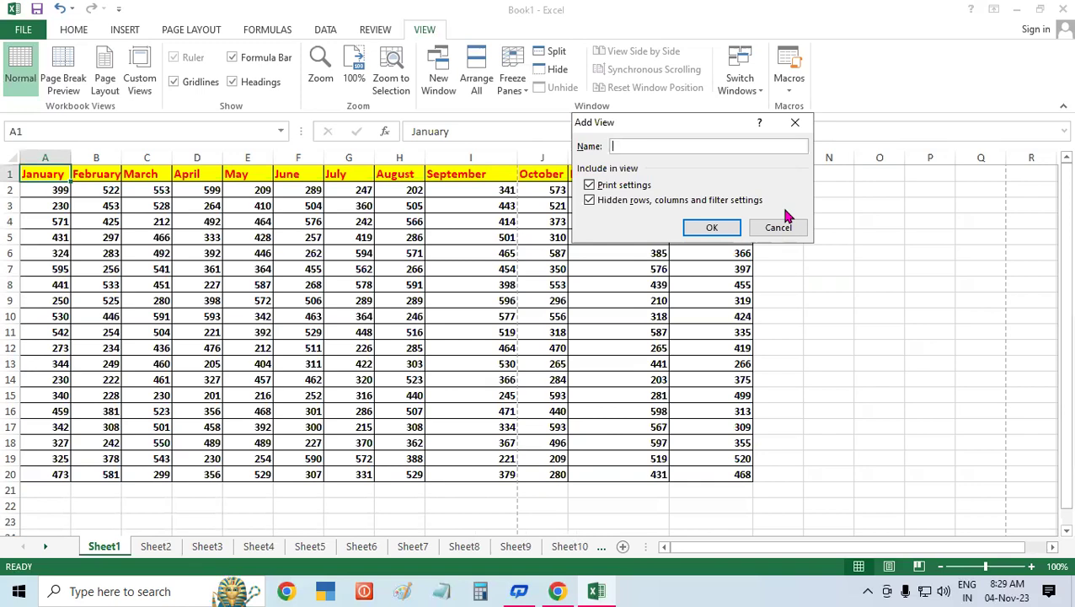
type("s1")
left_click(710, 226)
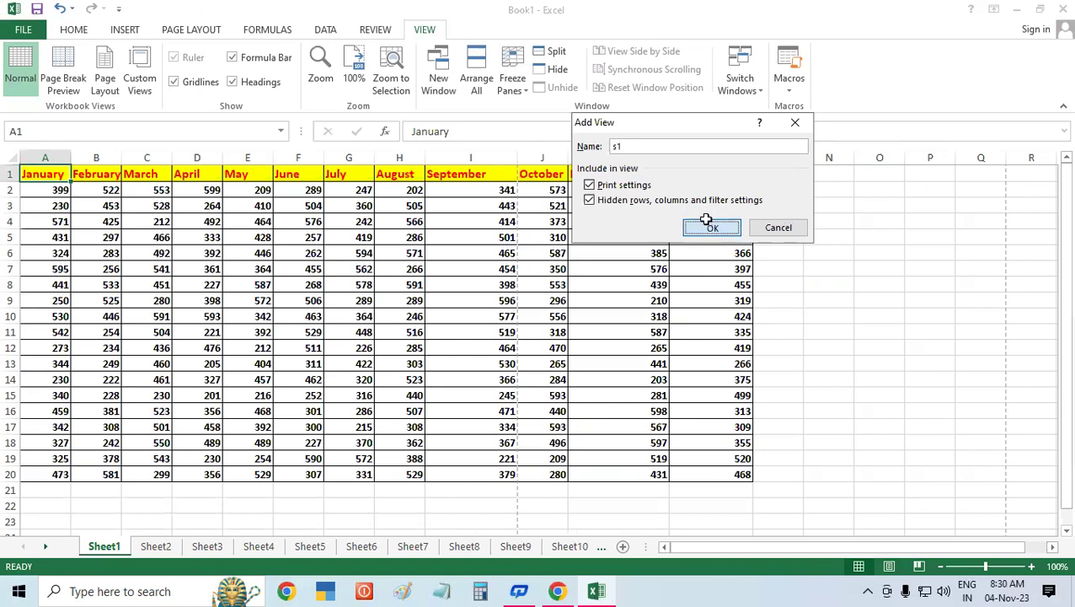
left_click(840, 266)
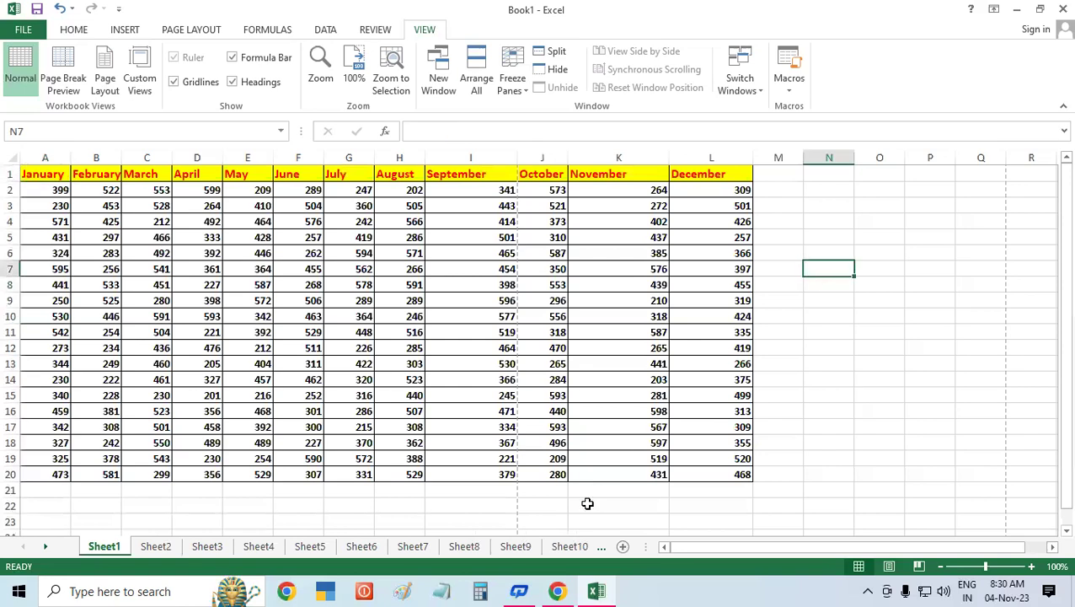
On Sheet11, enter "g" in cell B4 and "tyttyt" in cell B11.
left_click(46, 549)
left_click(47, 549)
left_click(524, 546)
left_click(110, 221)
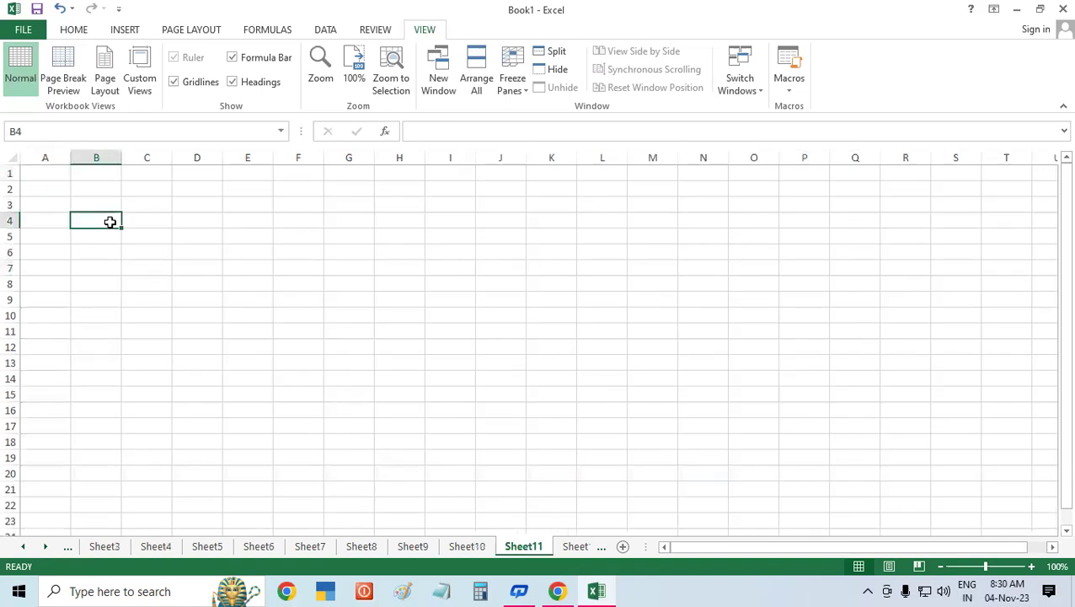
type("g")
left_click(103, 329)
type("tyttyt")
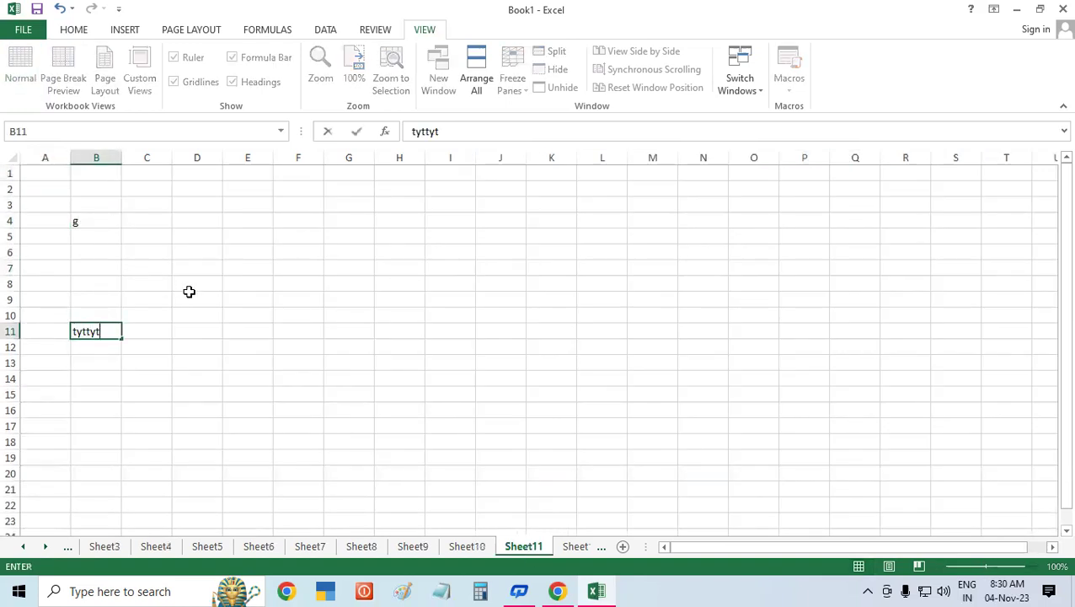
left_click(189, 295)
Save a custom view named "s11" of Sheet11 with cell D9 selected.
left_click(139, 72)
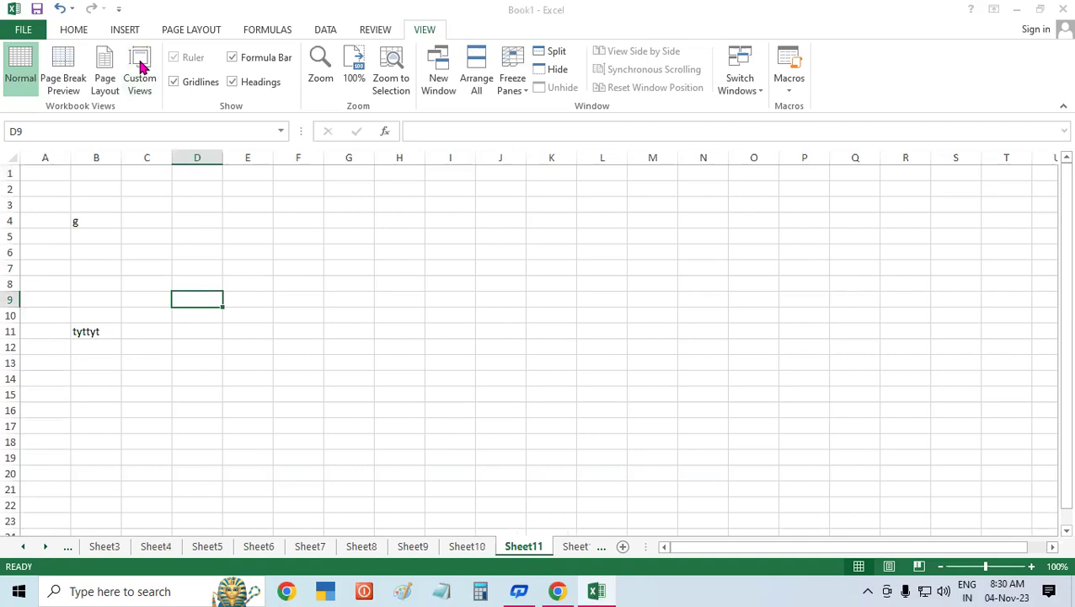
left_click(796, 207)
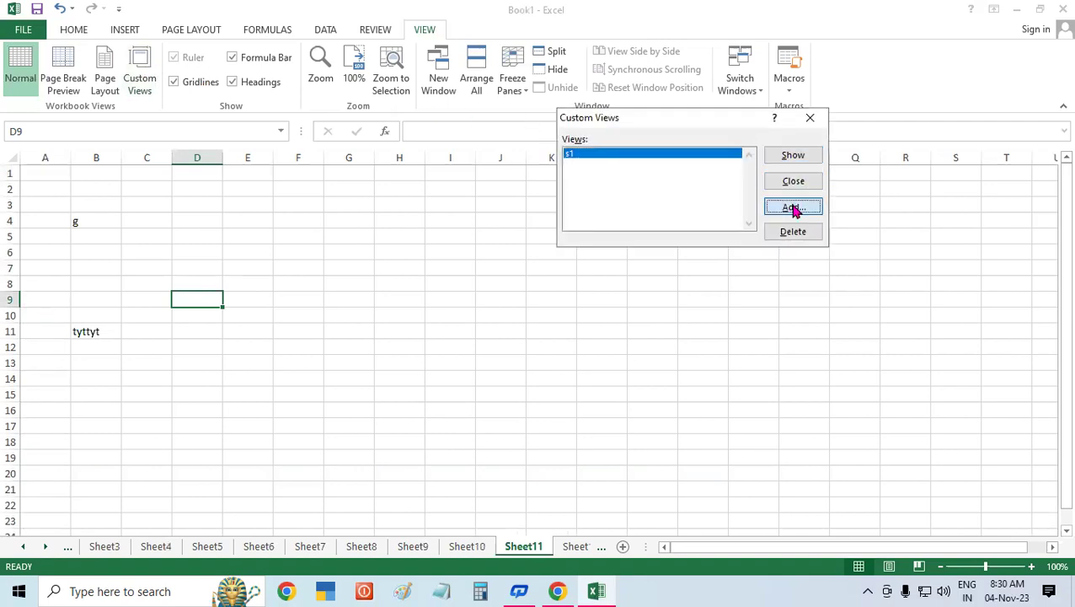
type("s11")
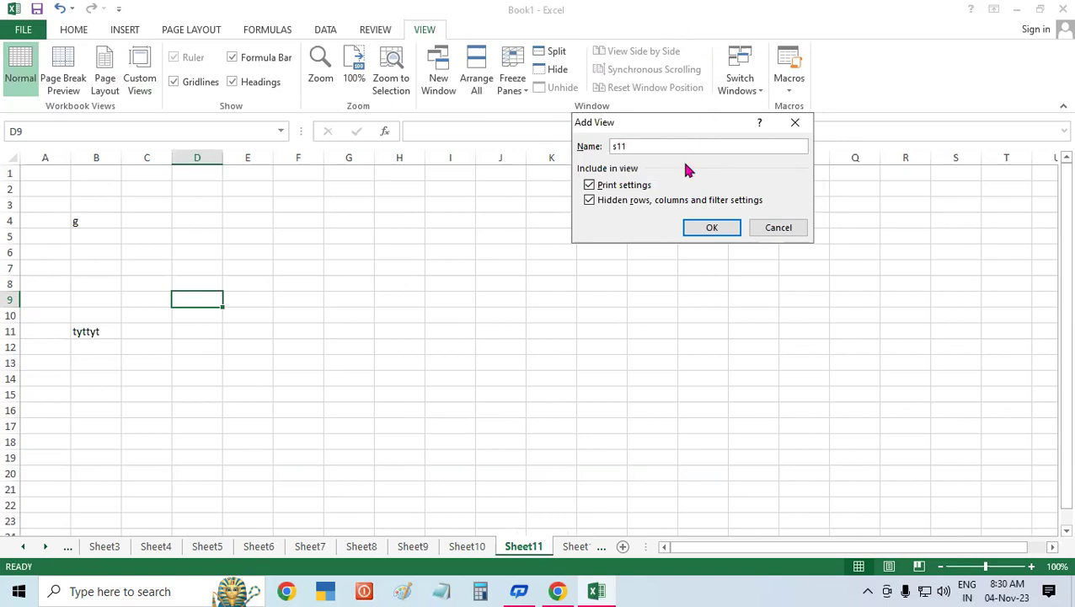
left_click(696, 228)
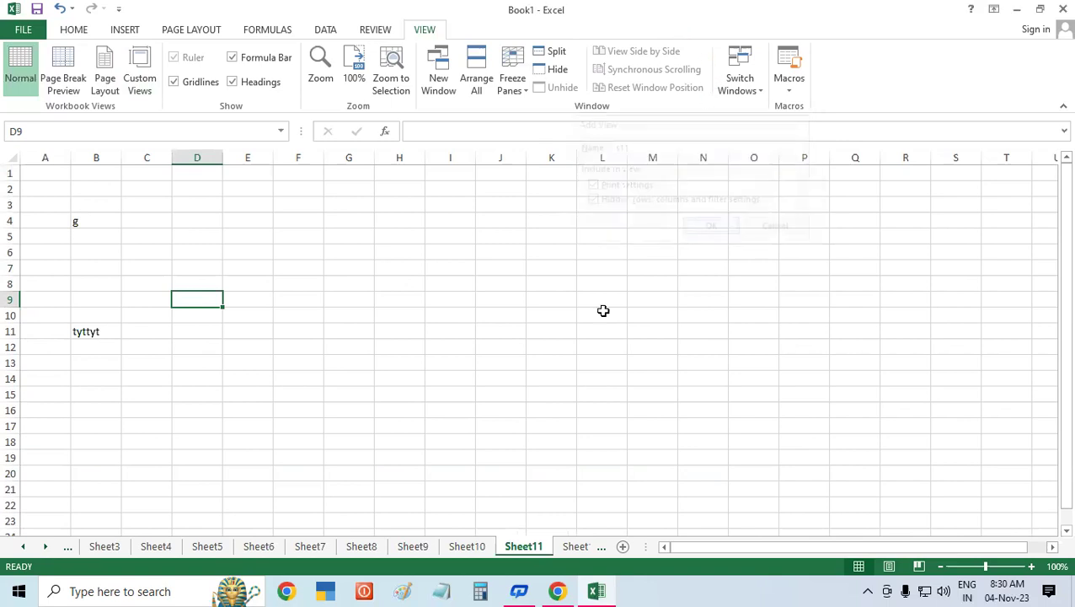
Go to Sheet5 and show the custom view "s1" from there to jump to Sheet1.
left_click(211, 546)
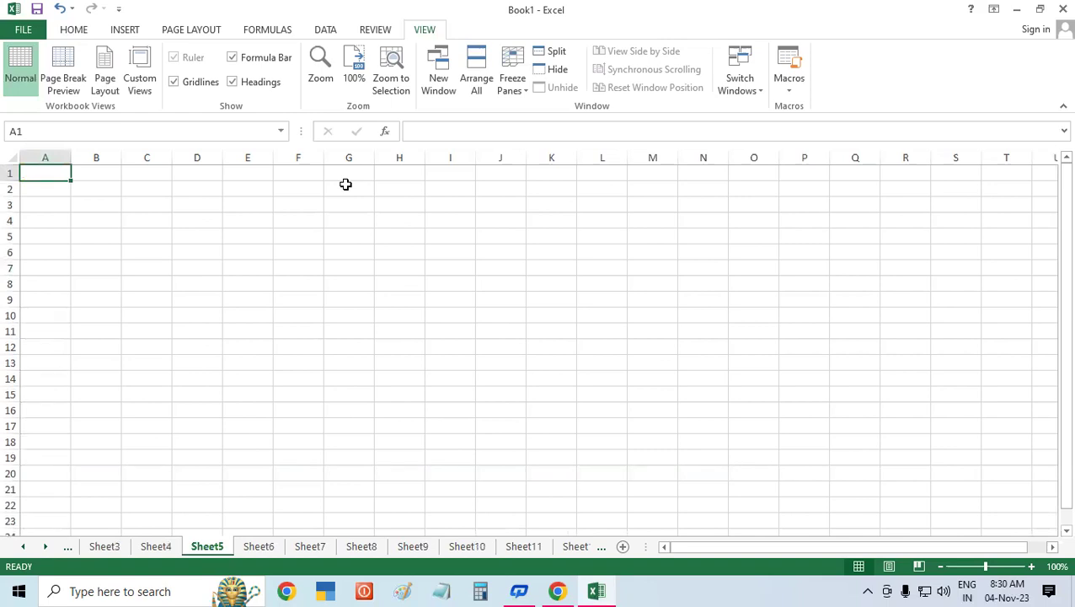
left_click(139, 67)
left_click(779, 158)
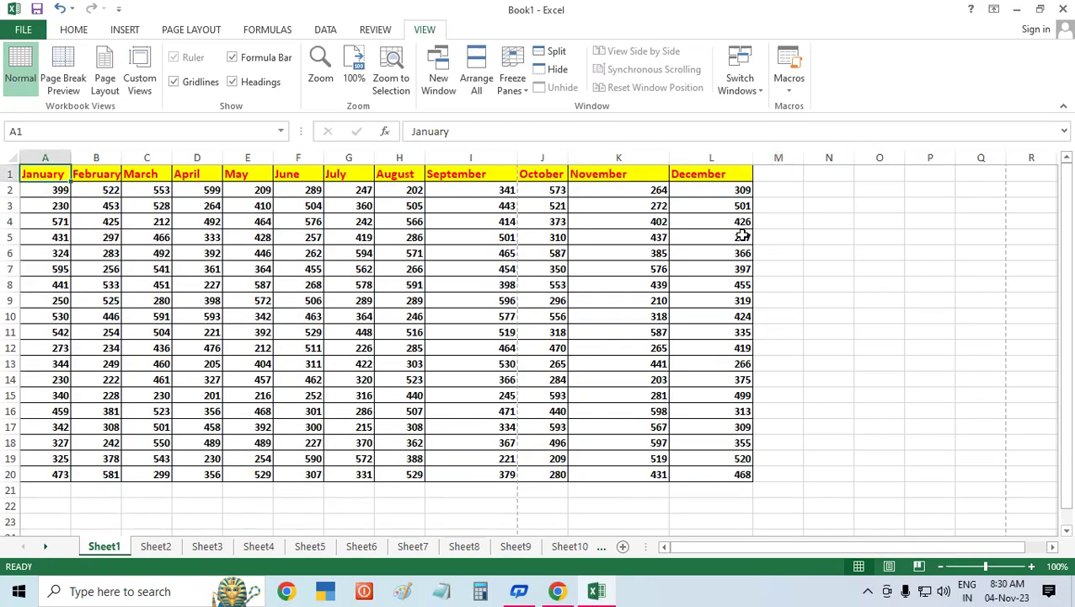
Go to Sheet3 and show the custom view "s11" from there to jump to Sheet11.
left_click(206, 547)
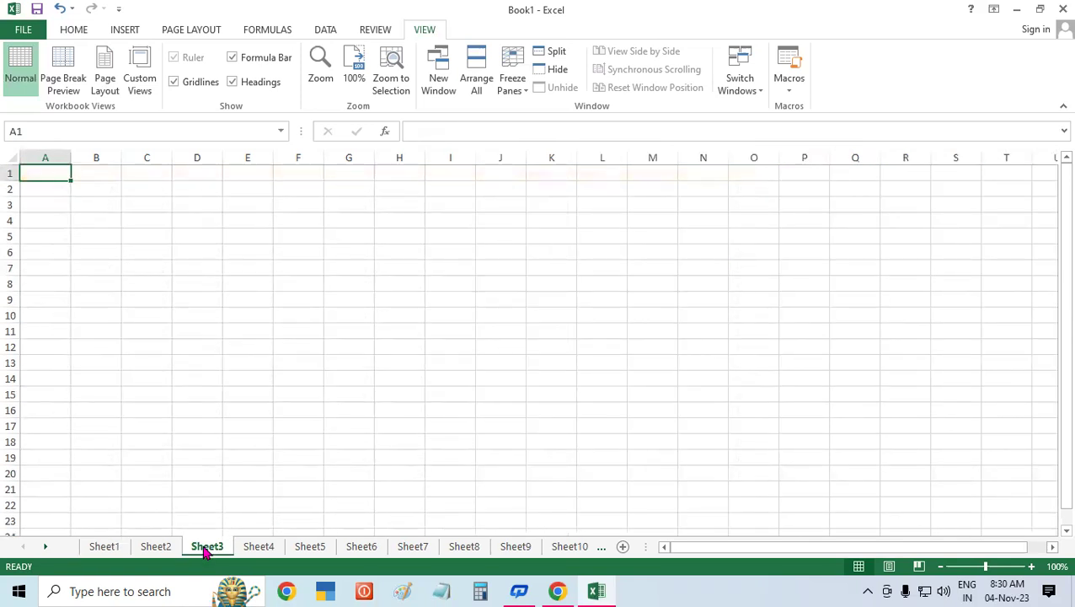
left_click(137, 67)
left_click(571, 163)
left_click(805, 157)
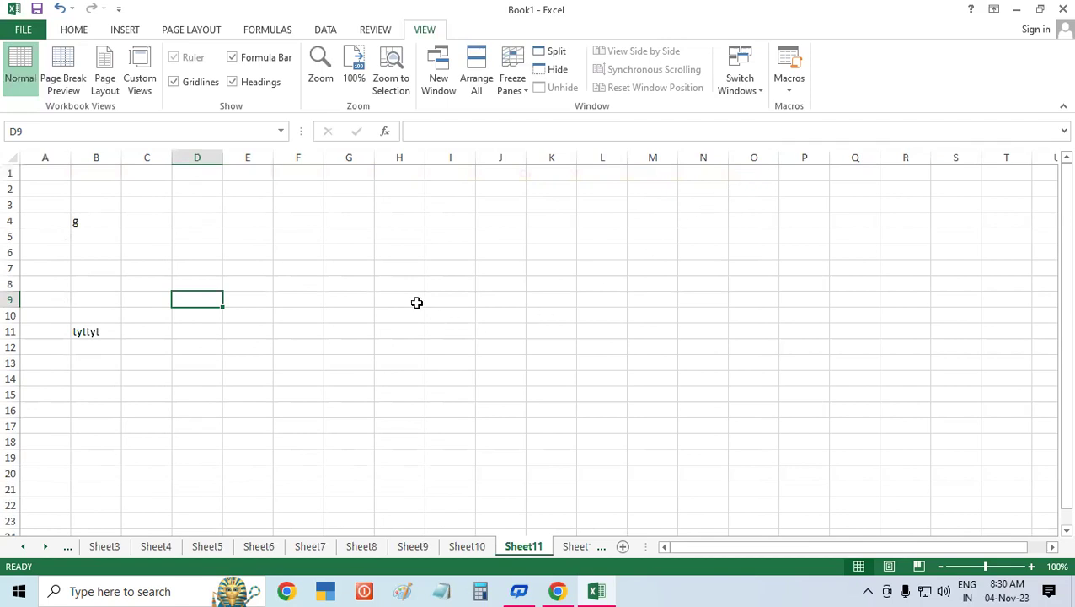
left_click(364, 250)
left_click(212, 285)
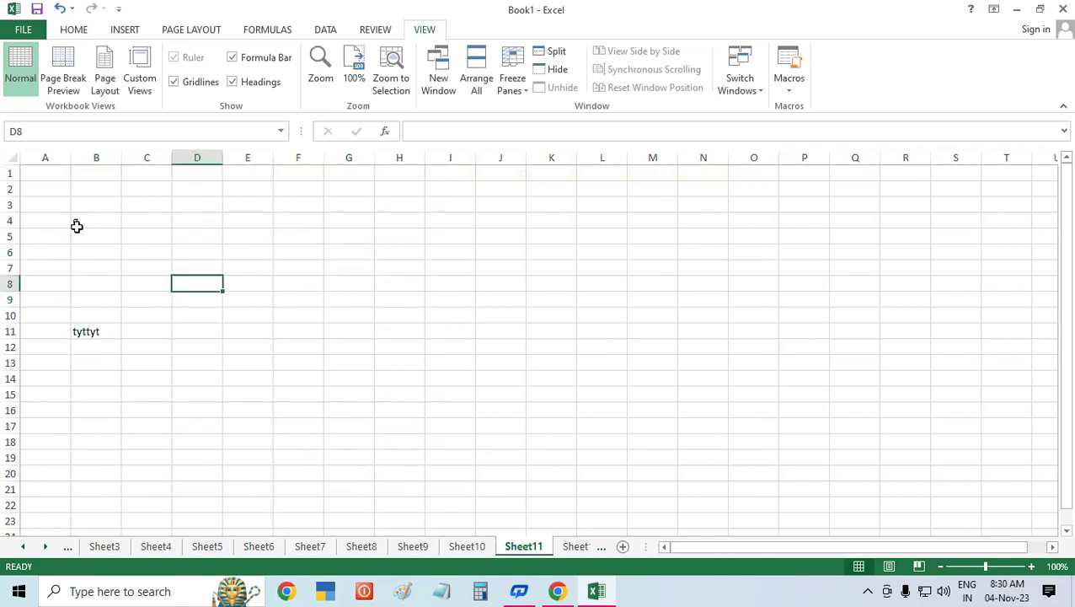
left_click(77, 225)
left_click_drag(89, 223, 85, 326)
left_click(312, 278)
left_click(96, 226)
left_click_drag(93, 223, 88, 331)
left_click(367, 242)
left_click(96, 223)
left_click_drag(93, 223, 98, 325)
left_click(210, 253)
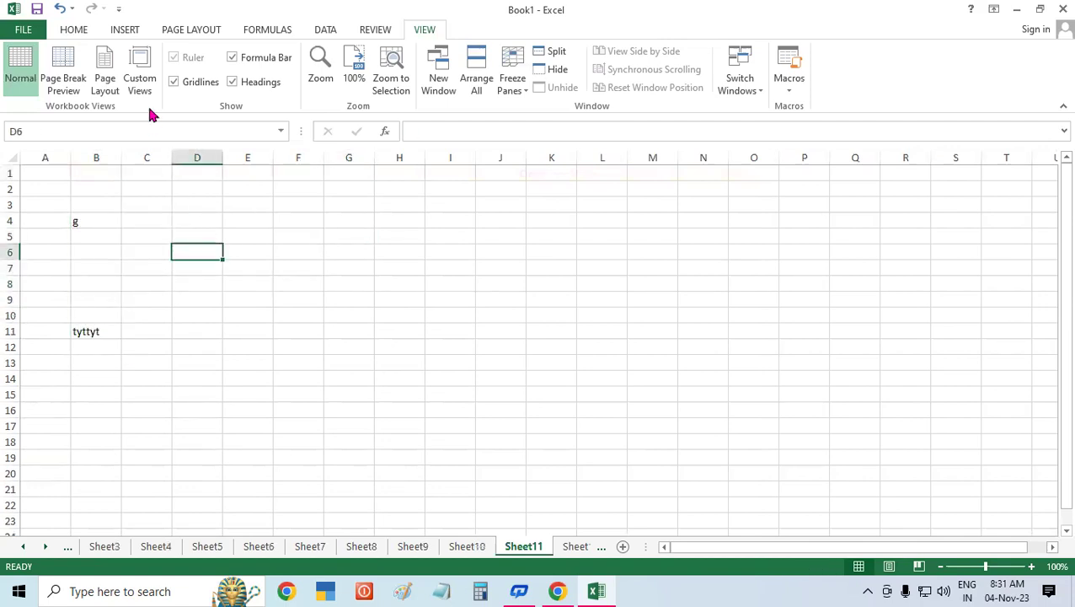
left_click(399, 249)
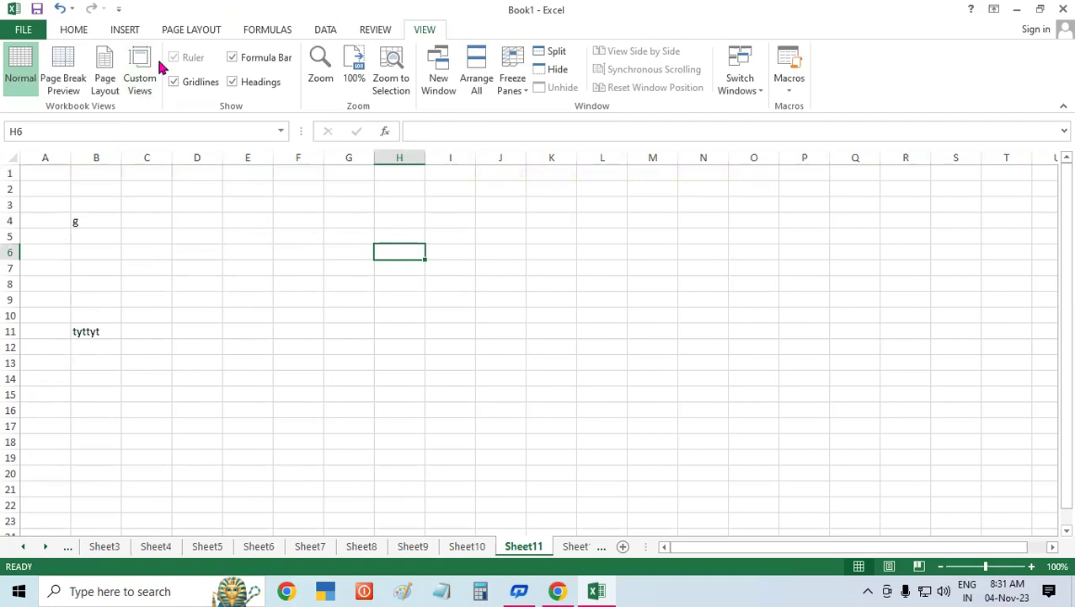
left_click_drag(79, 221, 303, 335)
left_click(471, 304)
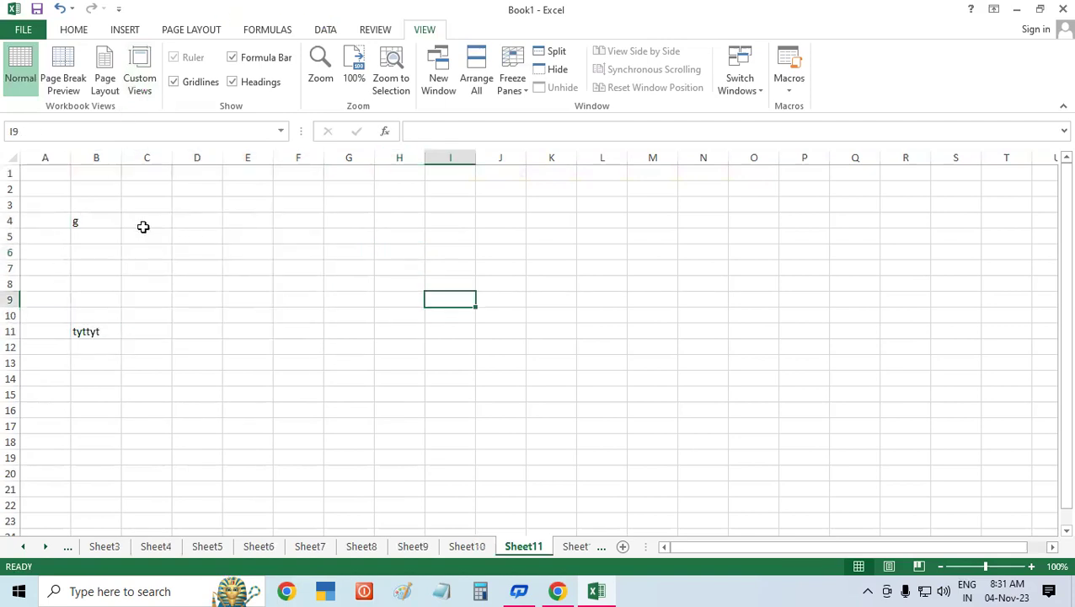
left_click(88, 221)
left_click(310, 269)
left_click_drag(93, 221, 404, 332)
left_click(537, 296)
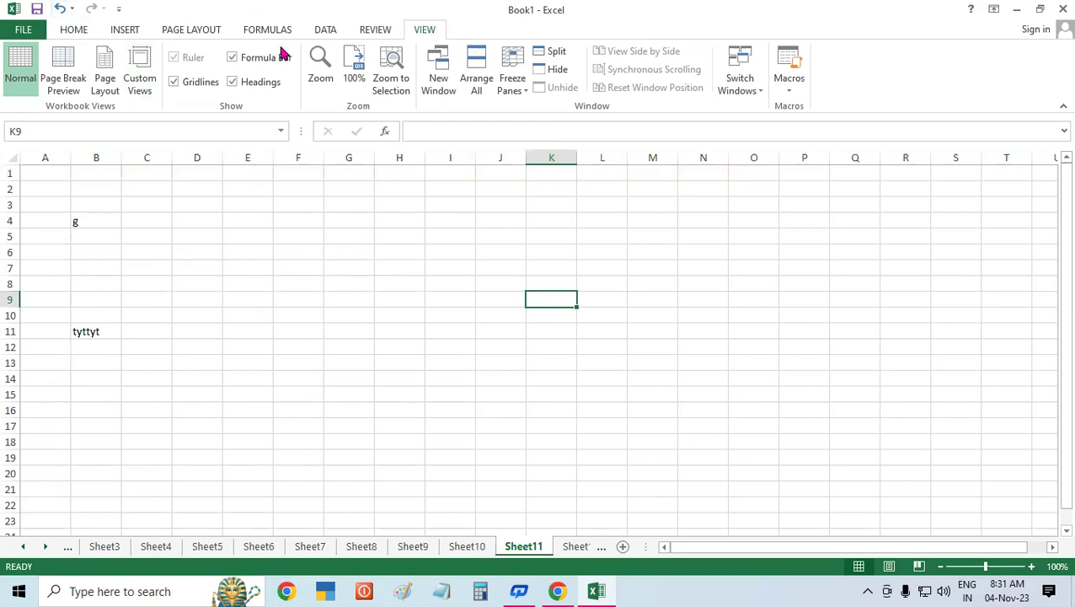
left_click(411, 389)
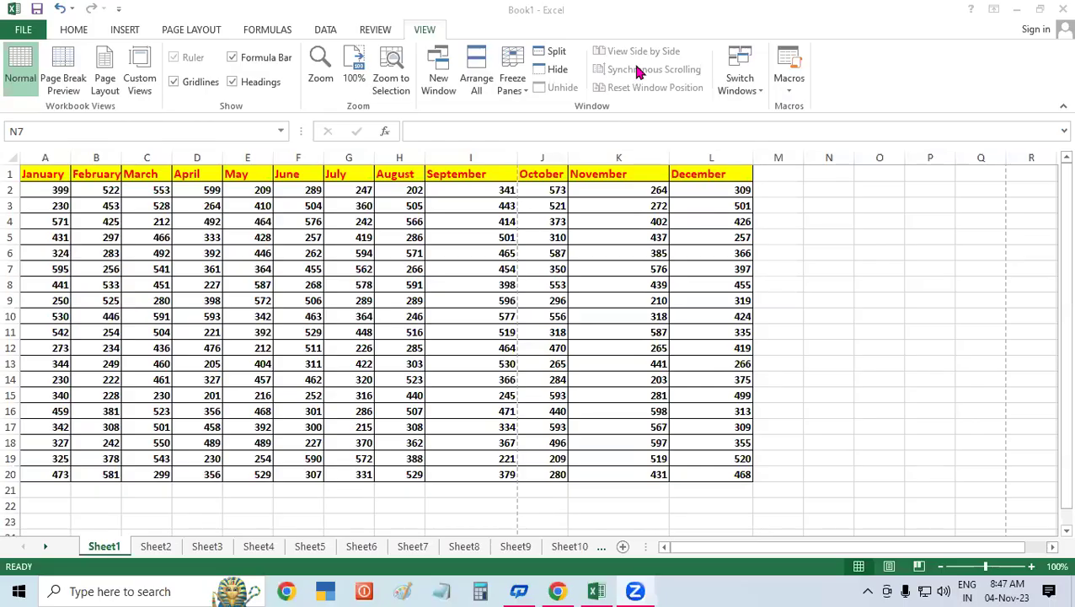
left_click(828, 237)
left_click(877, 206)
left_click(876, 244)
left_click(878, 284)
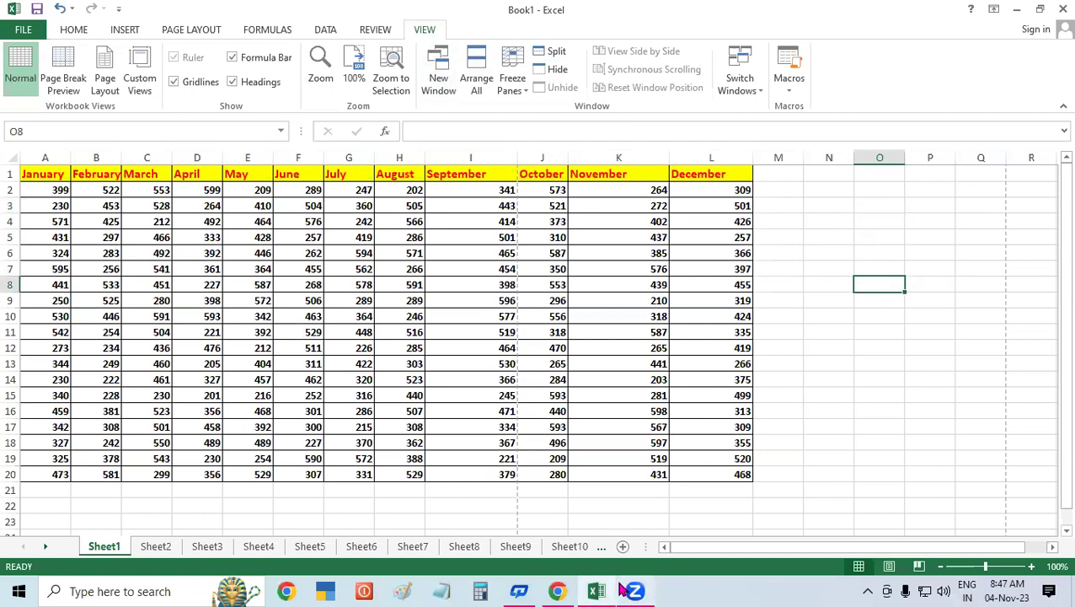
Create a new blank workbook and return to the Book1 workbook.
mouse_move(607, 590)
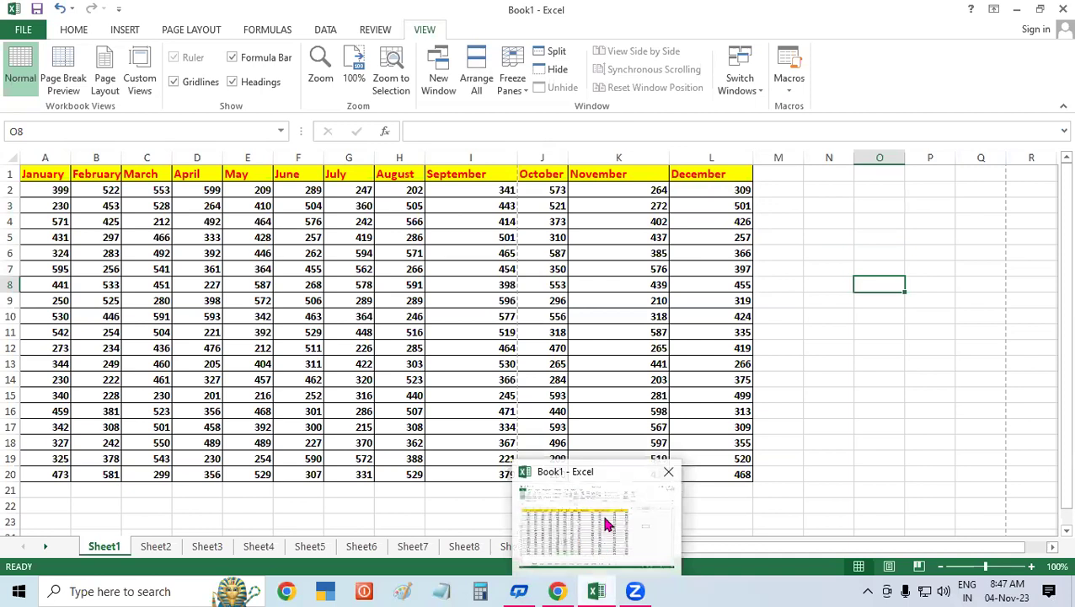
left_click(813, 342)
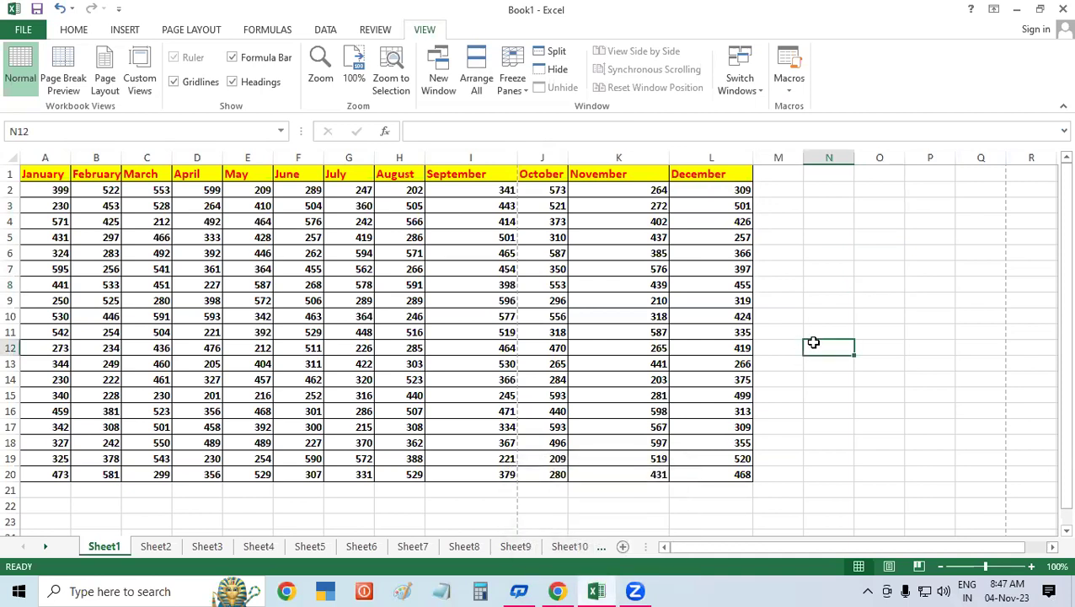
key("ctrl+n")
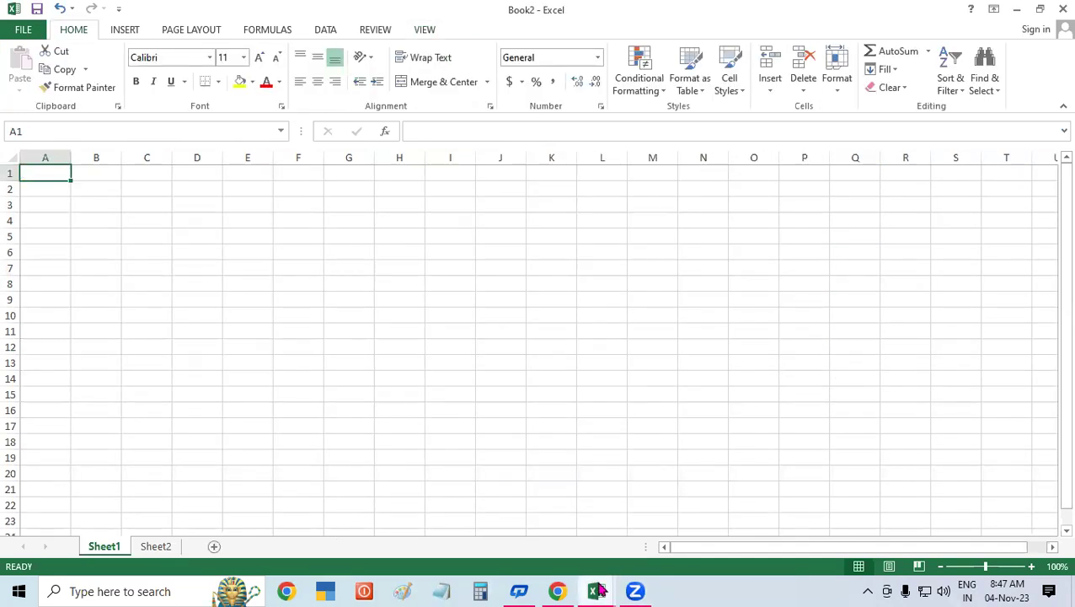
mouse_move(598, 590)
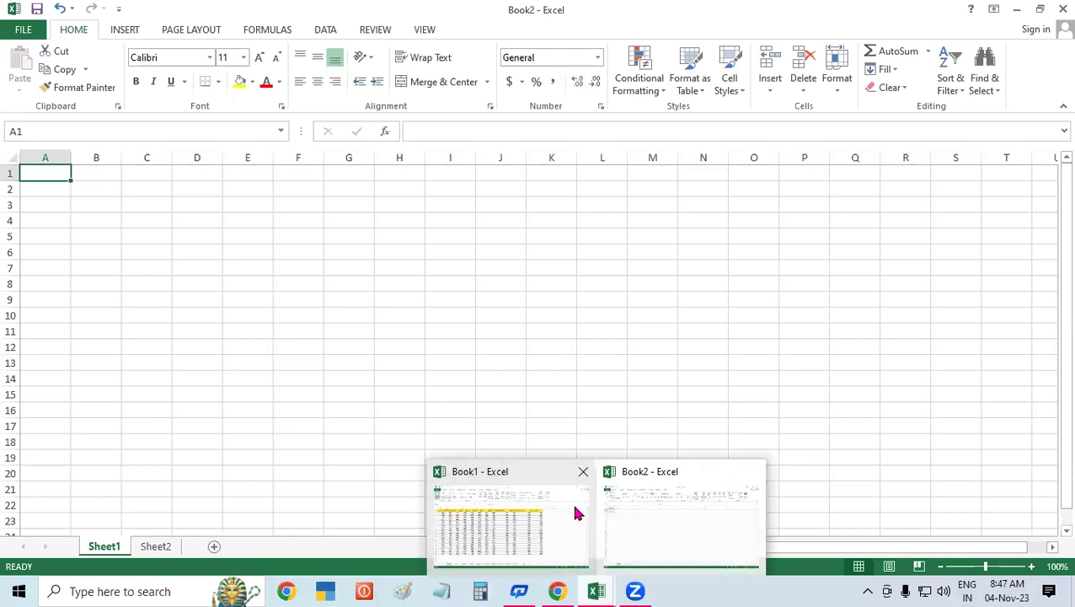
left_click(499, 518)
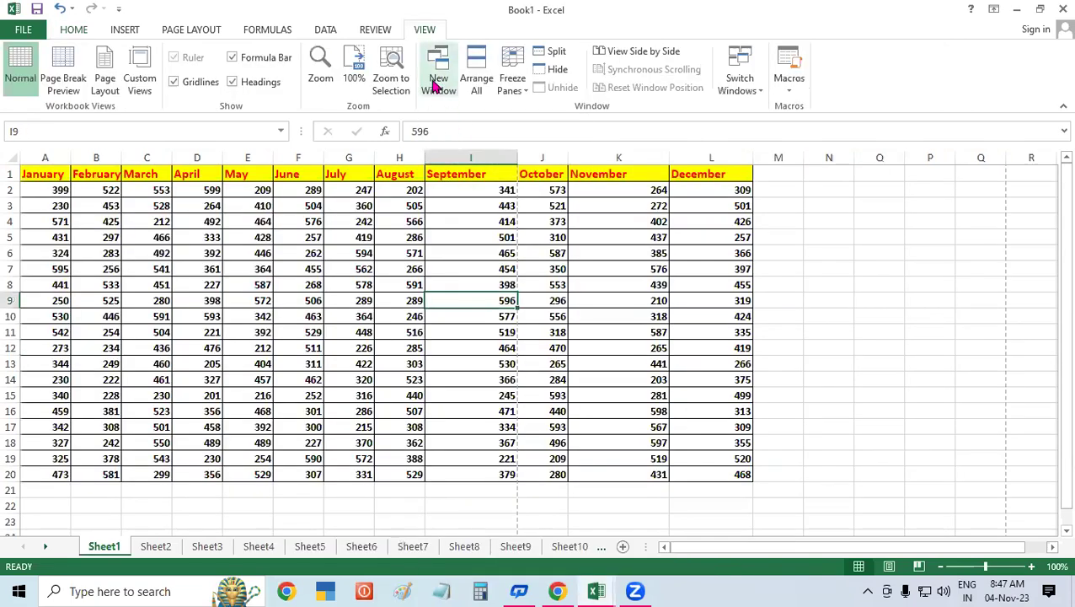
Open a second window of Book1 and switch through the windows Book1:1, Book2 and Book1:2.
left_click(435, 84)
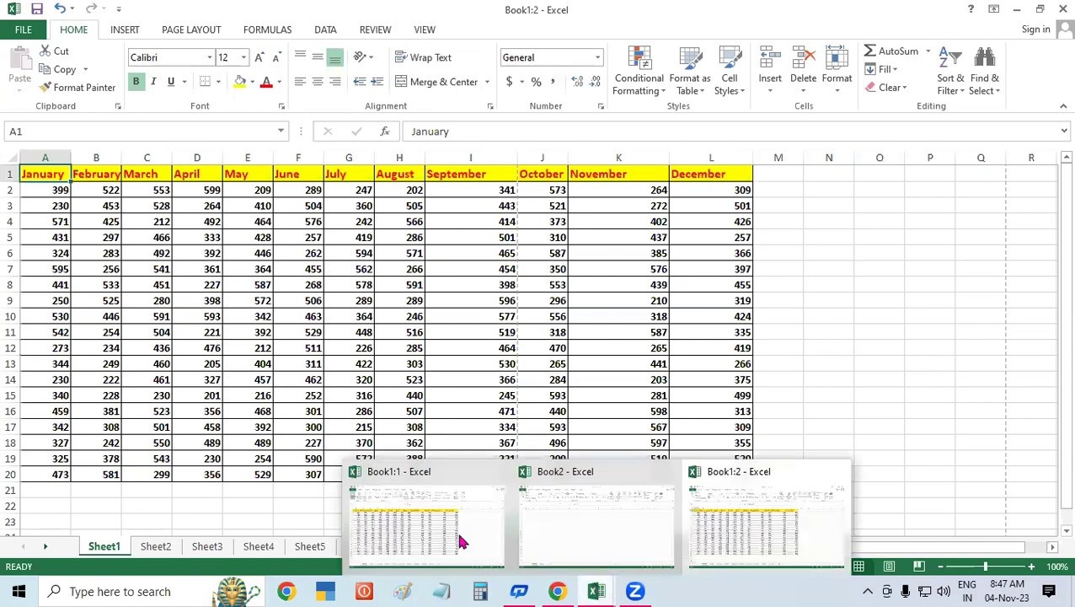
left_click(459, 537)
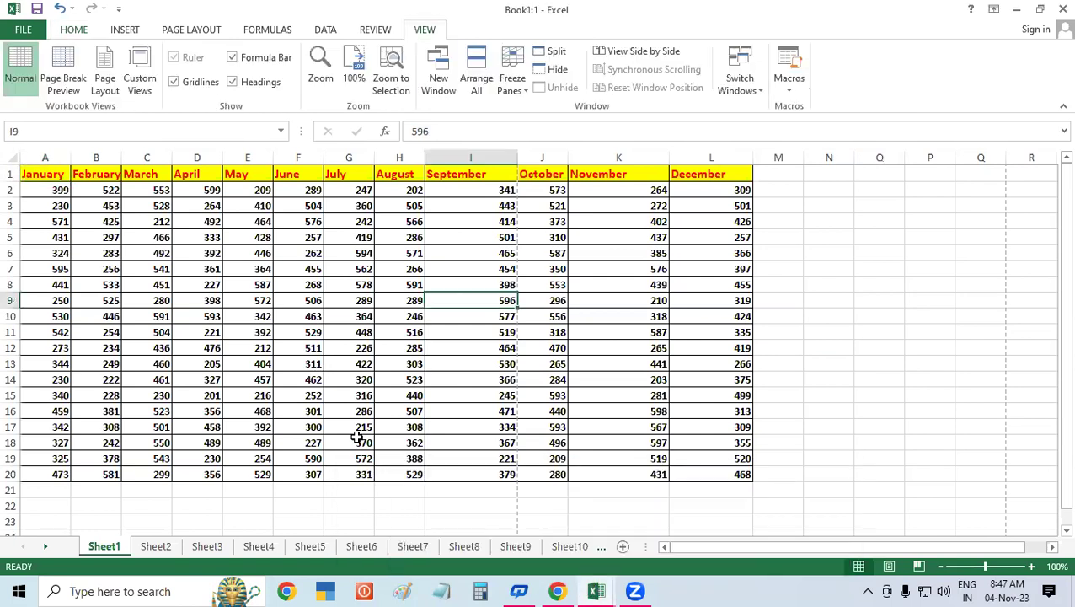
mouse_move(595, 590)
left_click(588, 504)
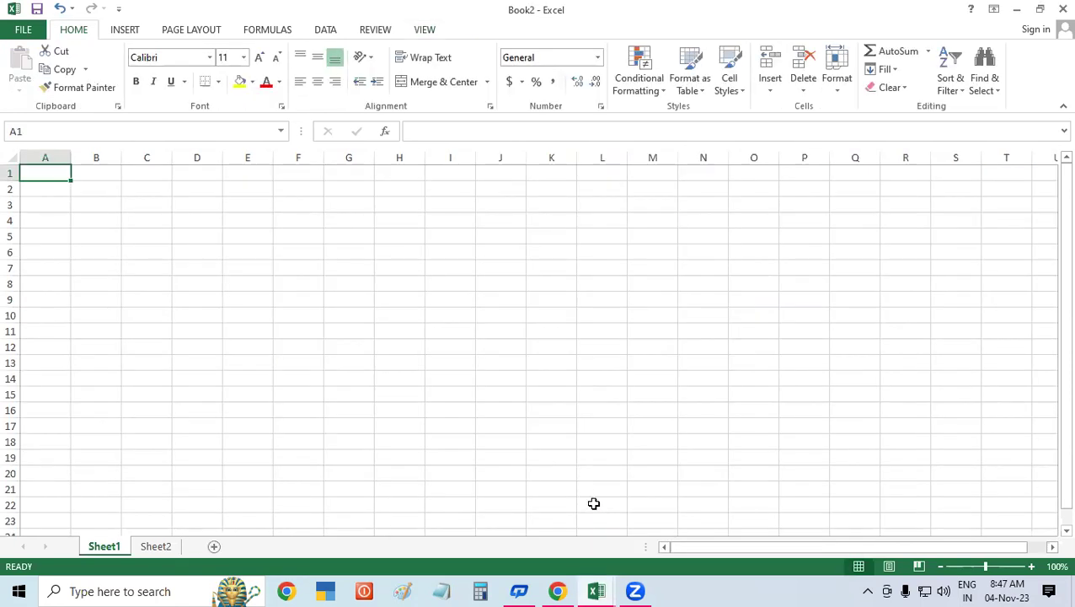
left_click(719, 520)
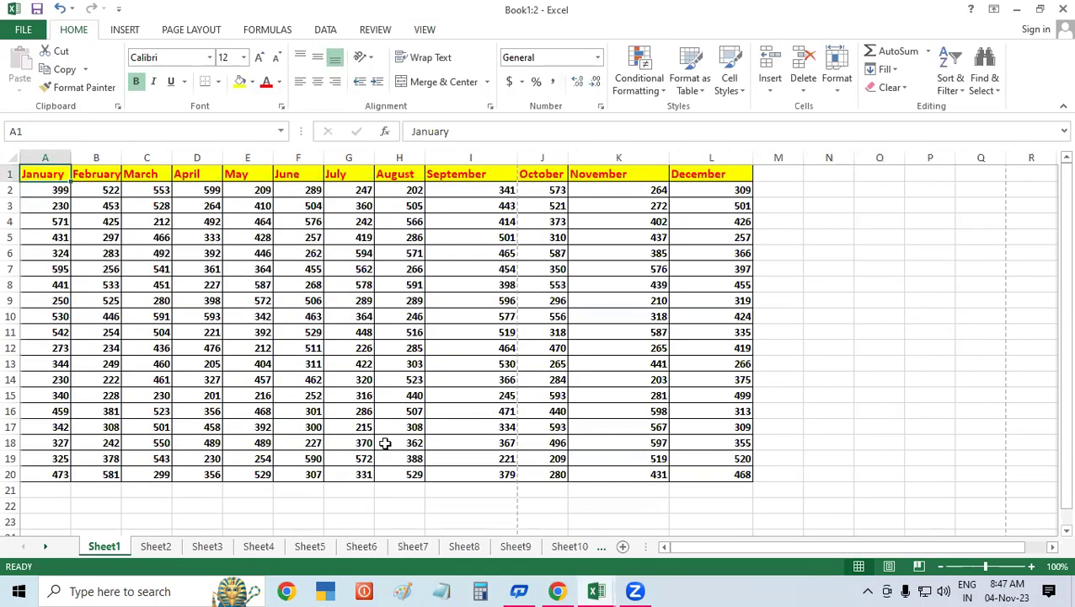
Arrange all open workbook windows as Tiled, activate each one, and maximize Book1:2 again.
left_click(833, 259)
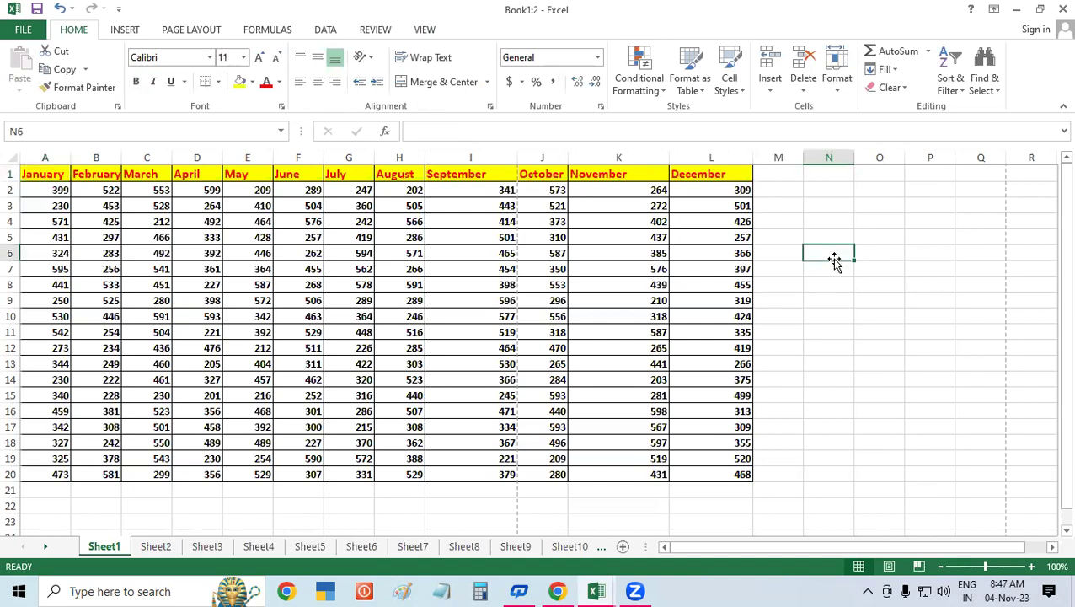
left_click(425, 30)
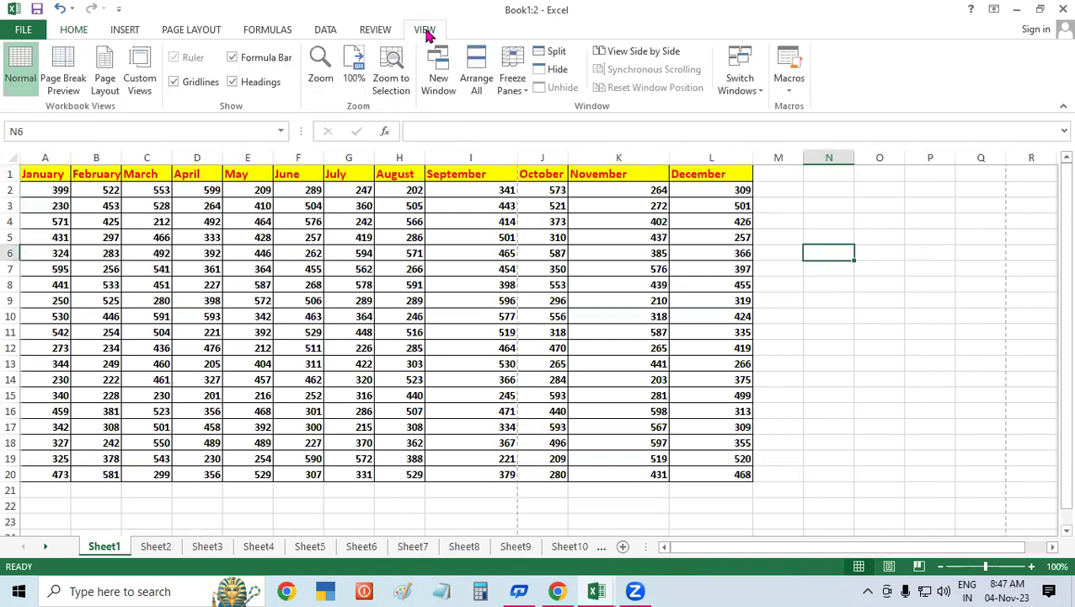
left_click(477, 75)
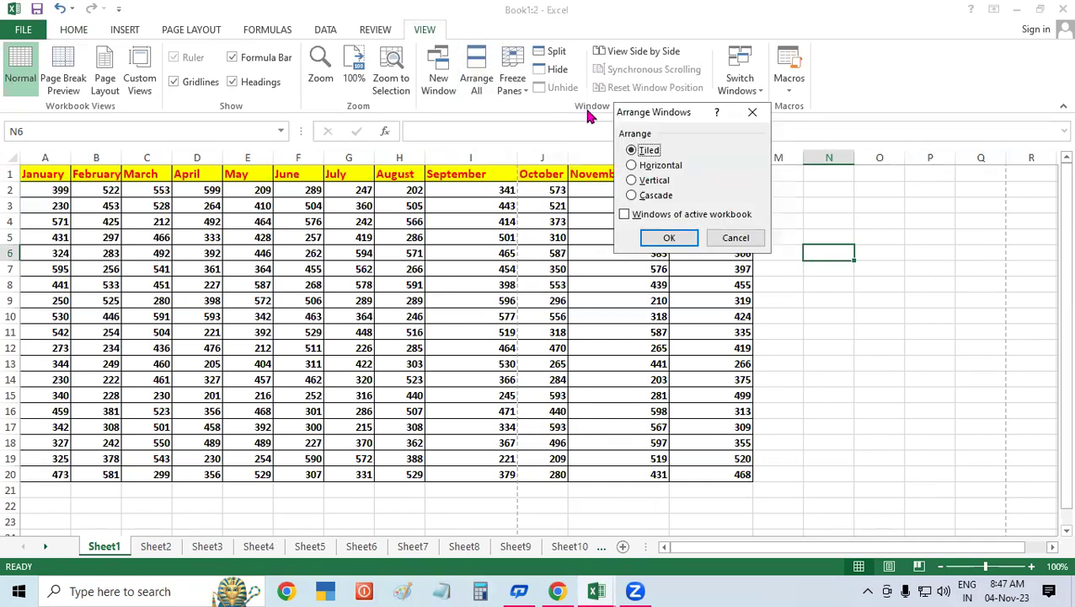
left_click_drag(657, 112, 832, 47)
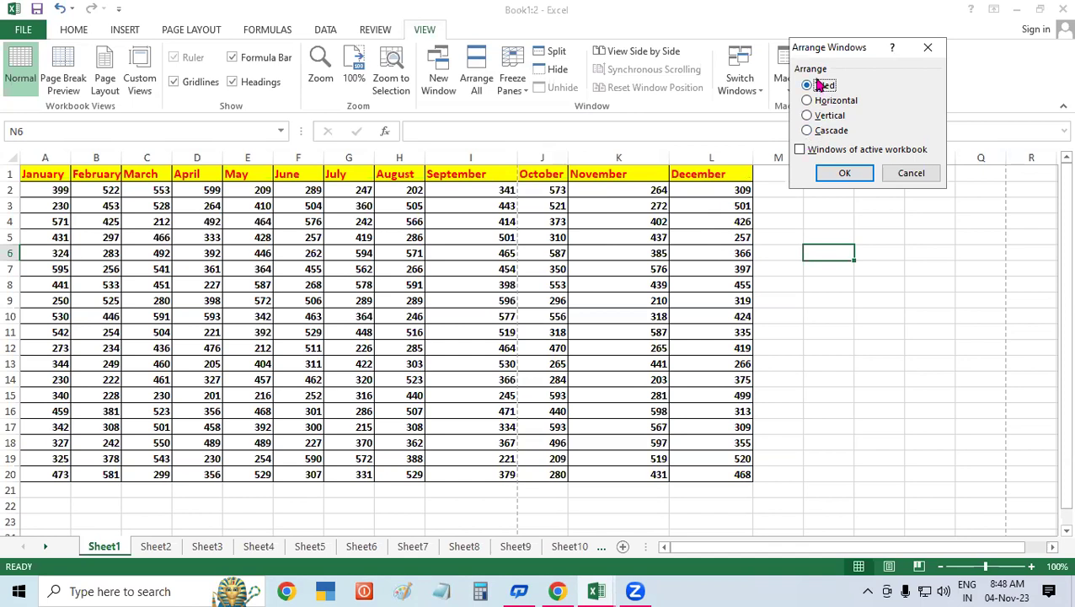
left_click(844, 175)
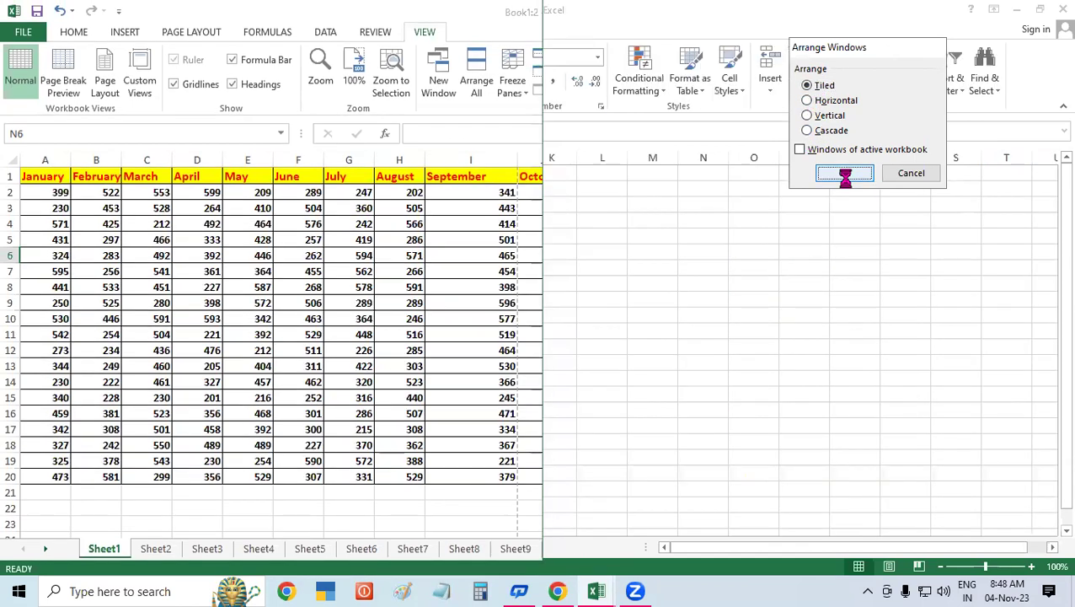
left_click(430, 270)
left_click(667, 223)
left_click(850, 480)
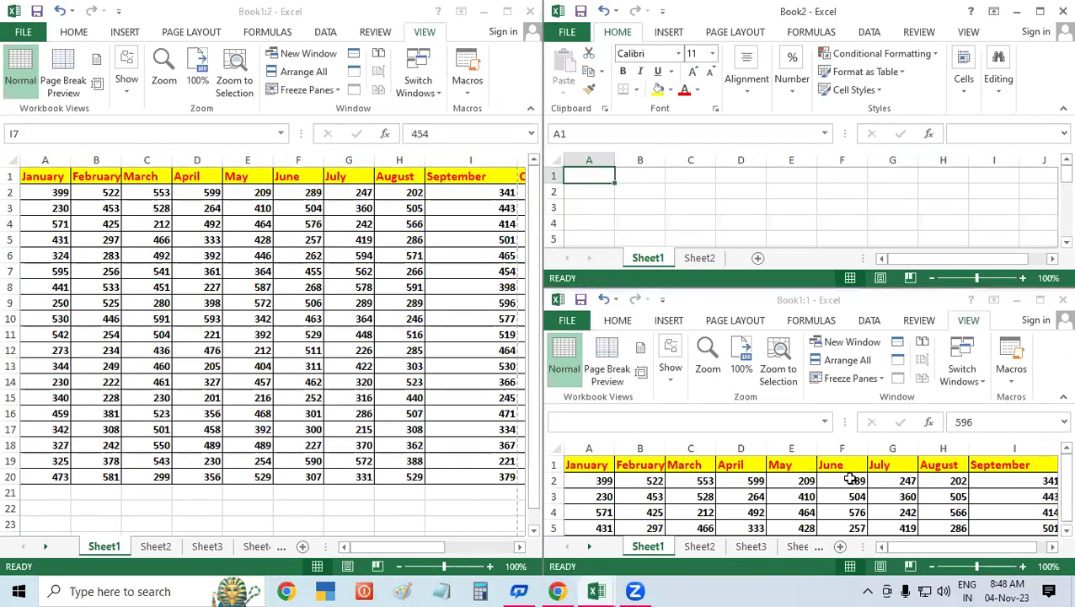
left_click(508, 11)
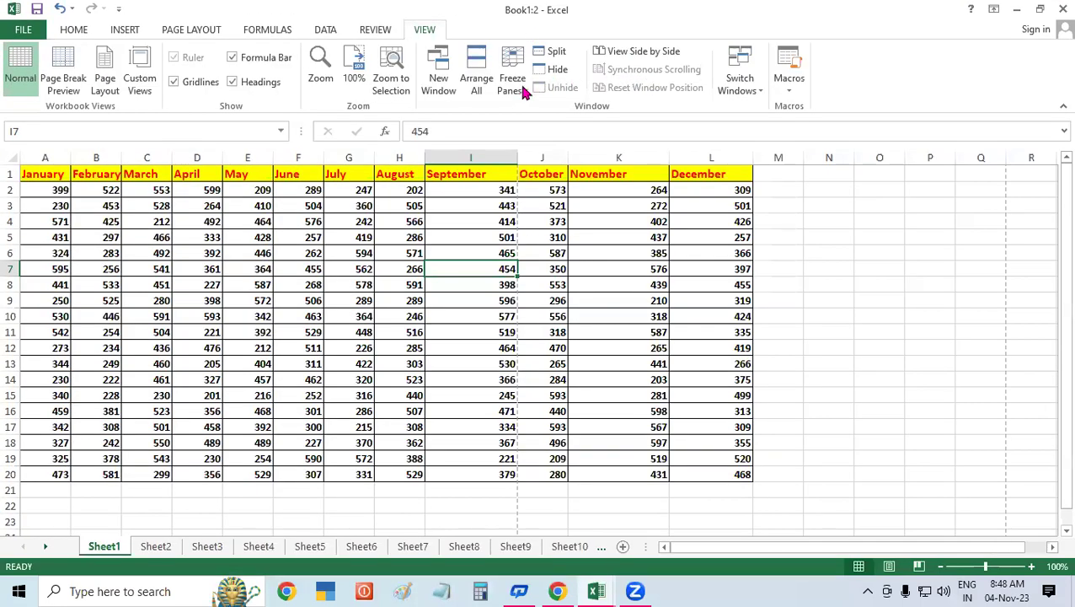
left_click(521, 90)
left_click(476, 91)
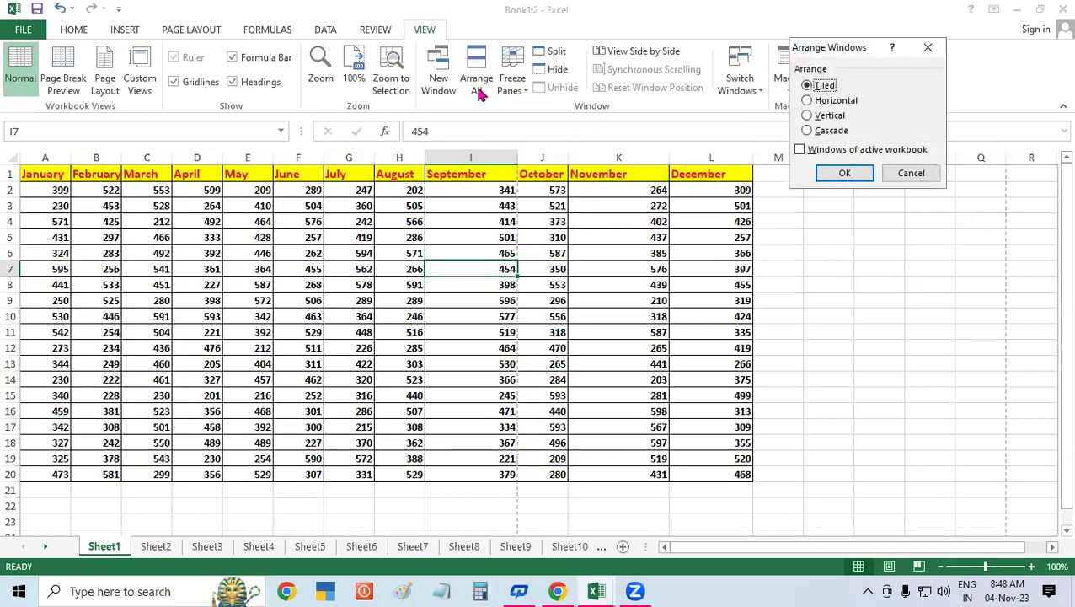
left_click(928, 47)
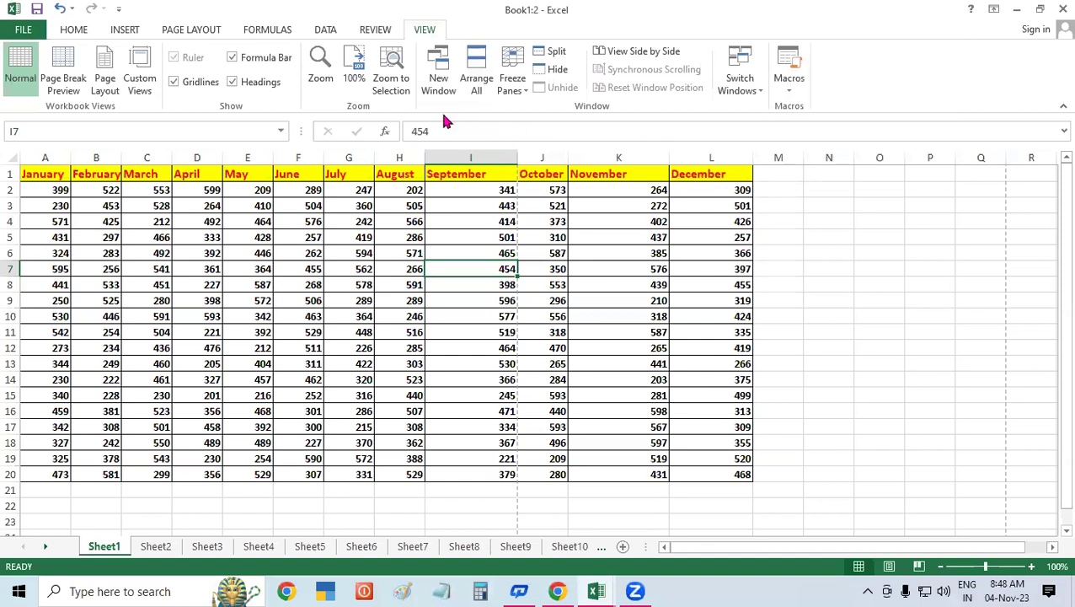
Arrange all open workbook windows as Horizontal, select cell O4 in Book1:1, and maximize Book1:2 again.
left_click(465, 84)
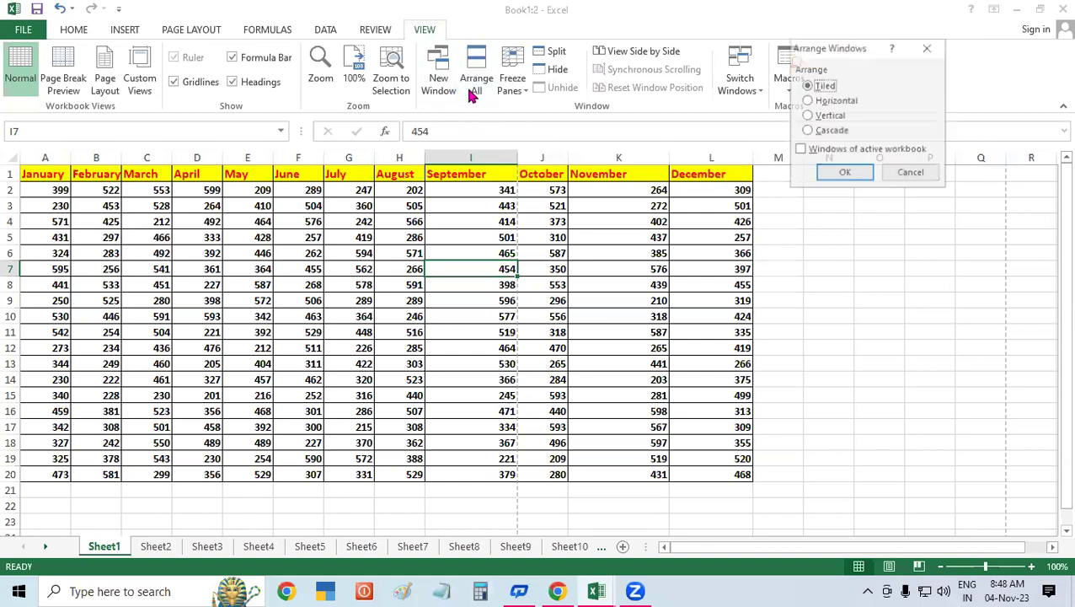
left_click(807, 101)
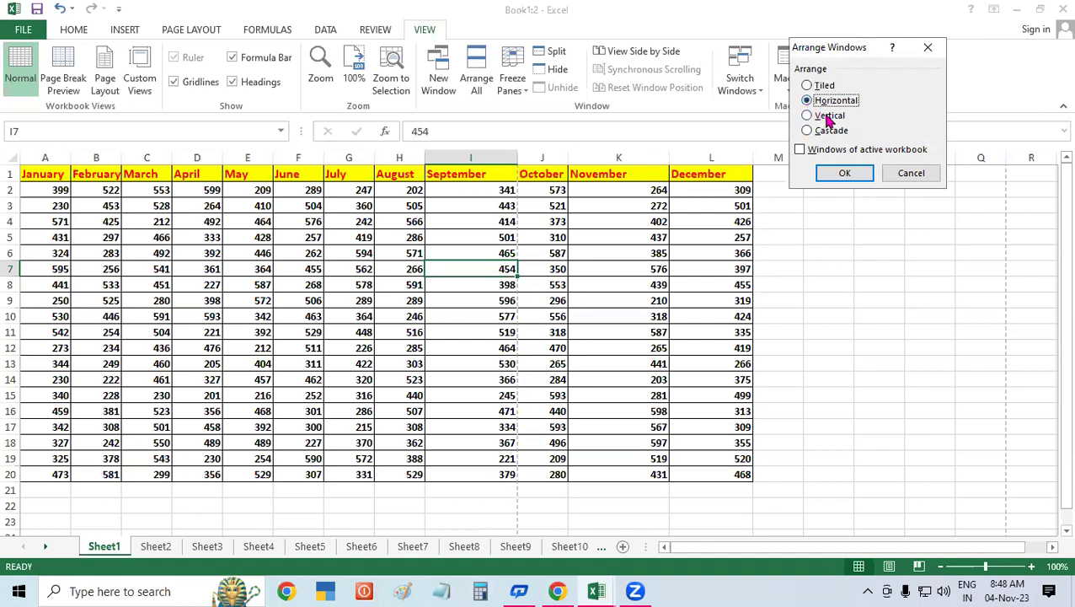
left_click(844, 174)
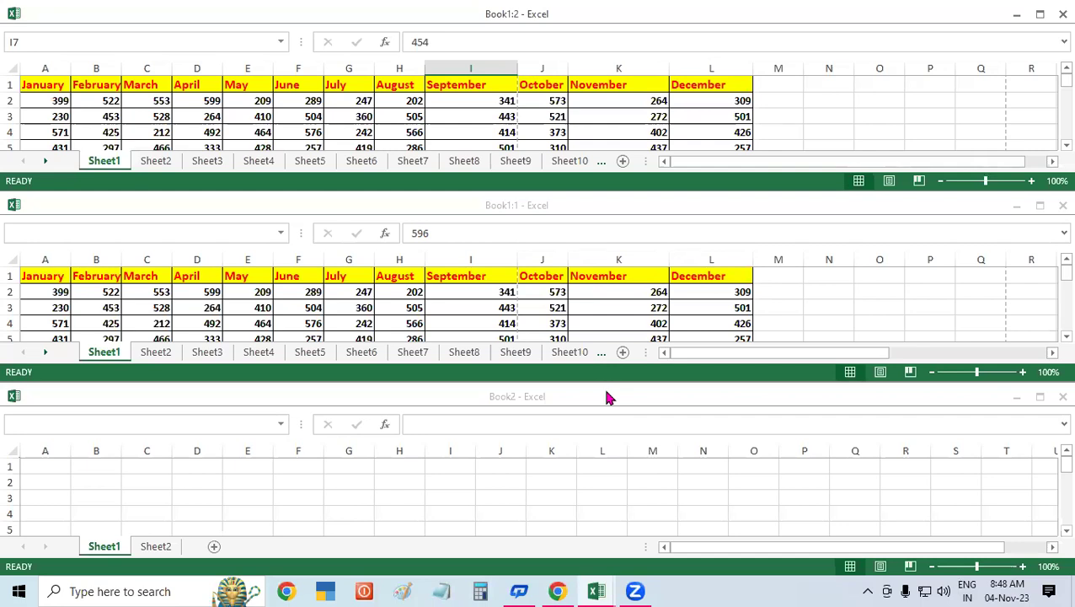
scroll(619, 338, "down", 1)
scroll(620, 338, "up", 1)
left_click(634, 310)
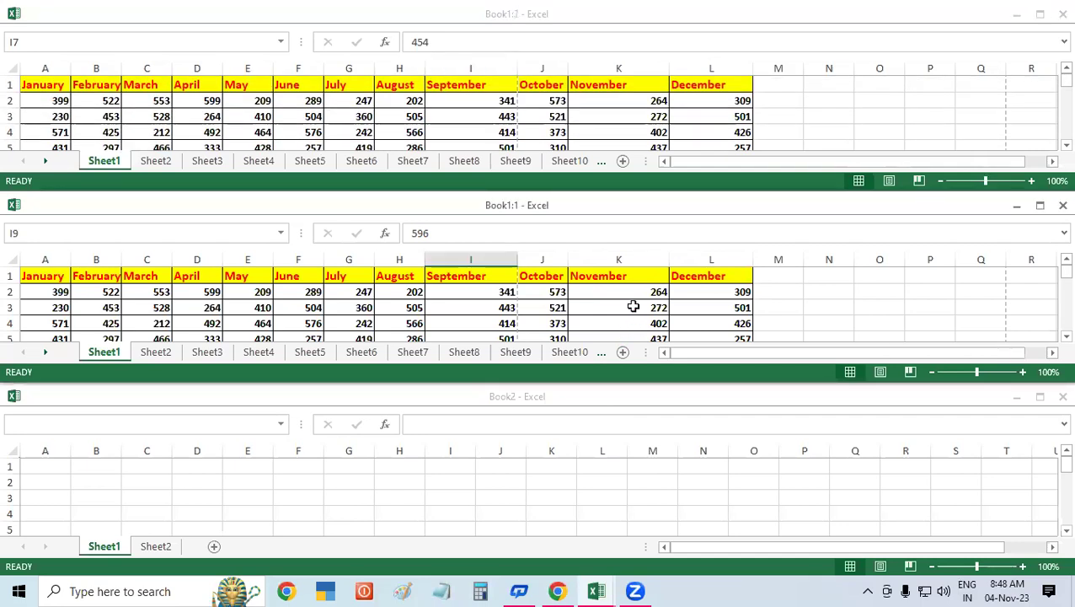
left_click(897, 322)
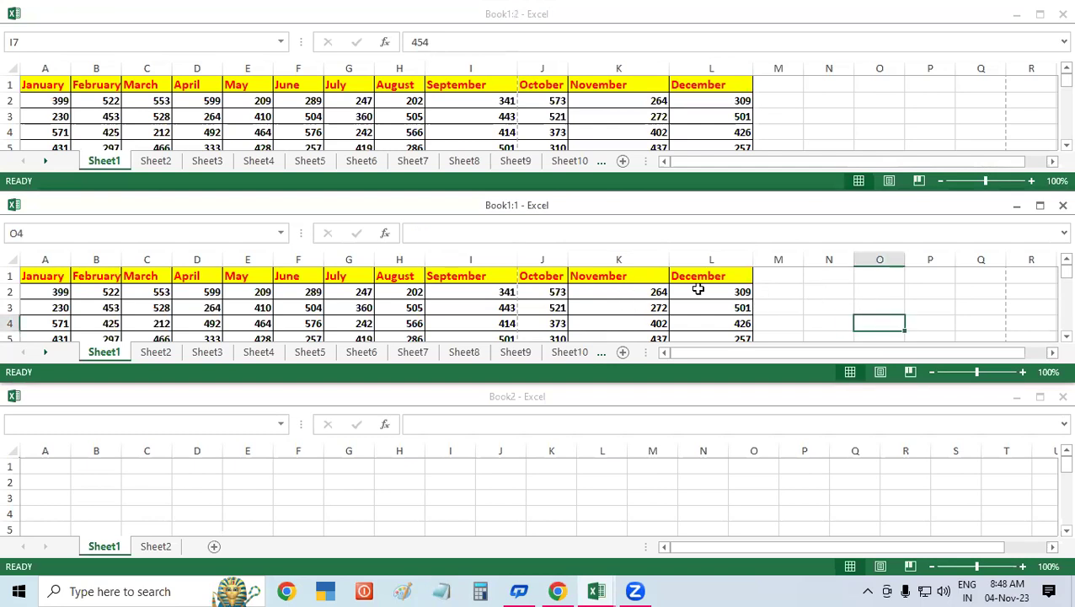
left_click(1041, 16)
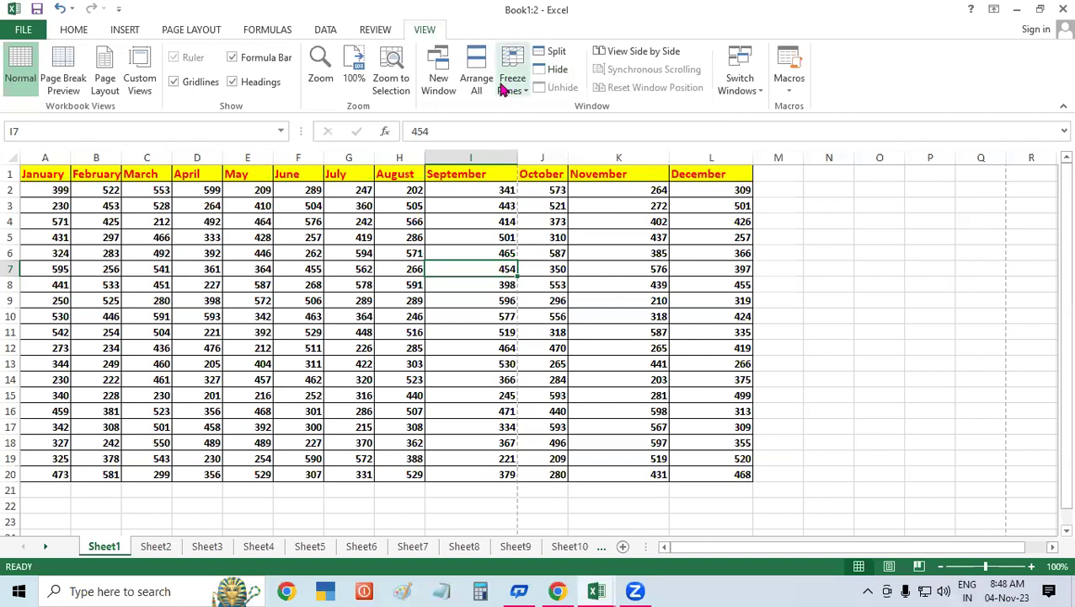
Arrange all open workbook windows as Vertical, select D11 in Book1:2, activate Book2, and maximize Book1:2 again.
left_click(474, 84)
left_click(808, 116)
left_click(849, 173)
left_click(196, 333)
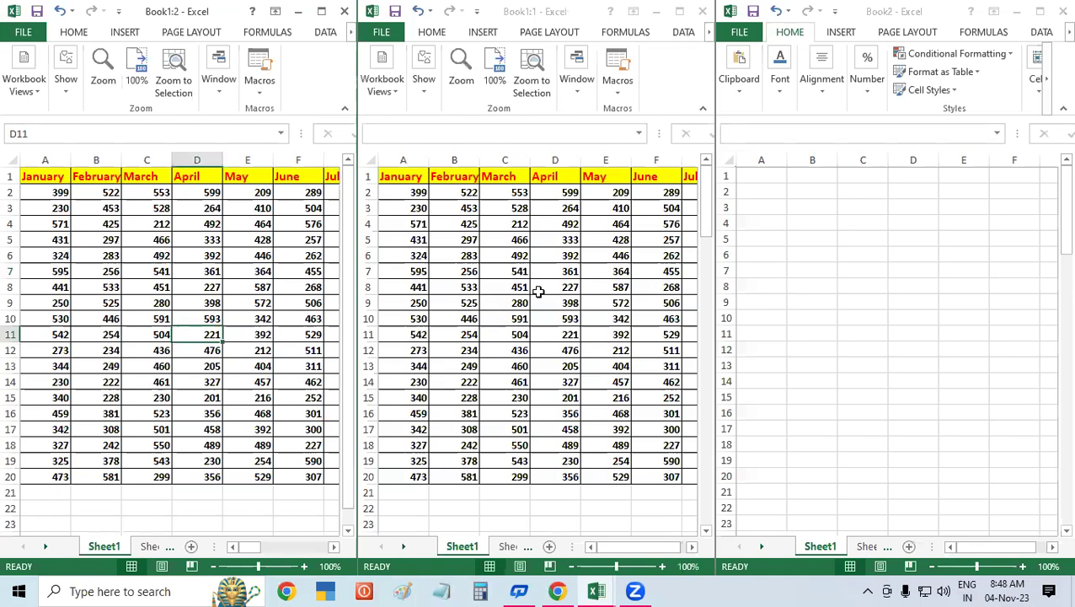
left_click(807, 235)
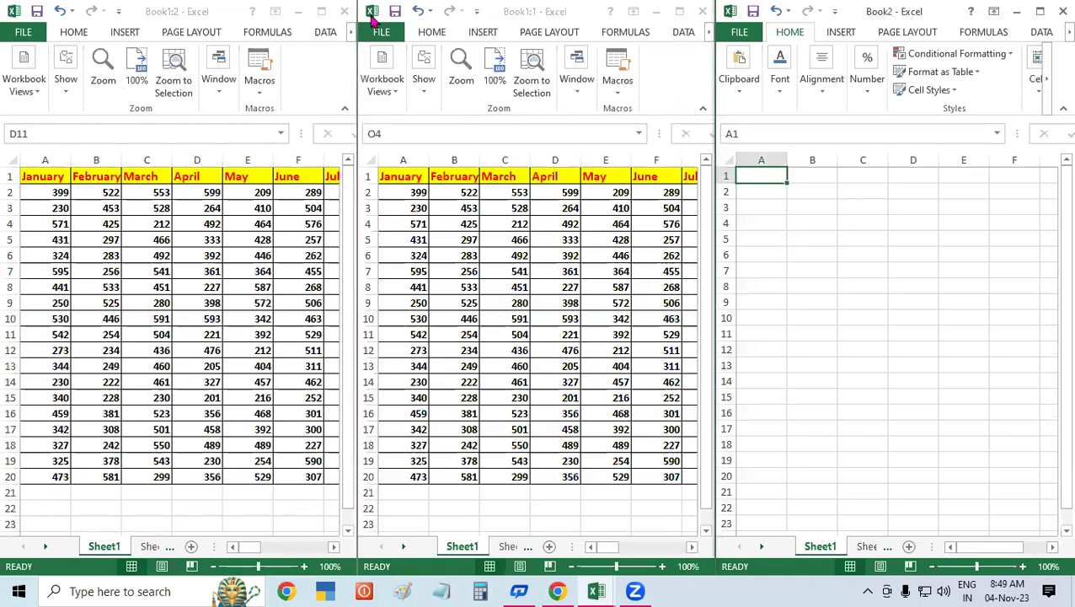
left_click(321, 13)
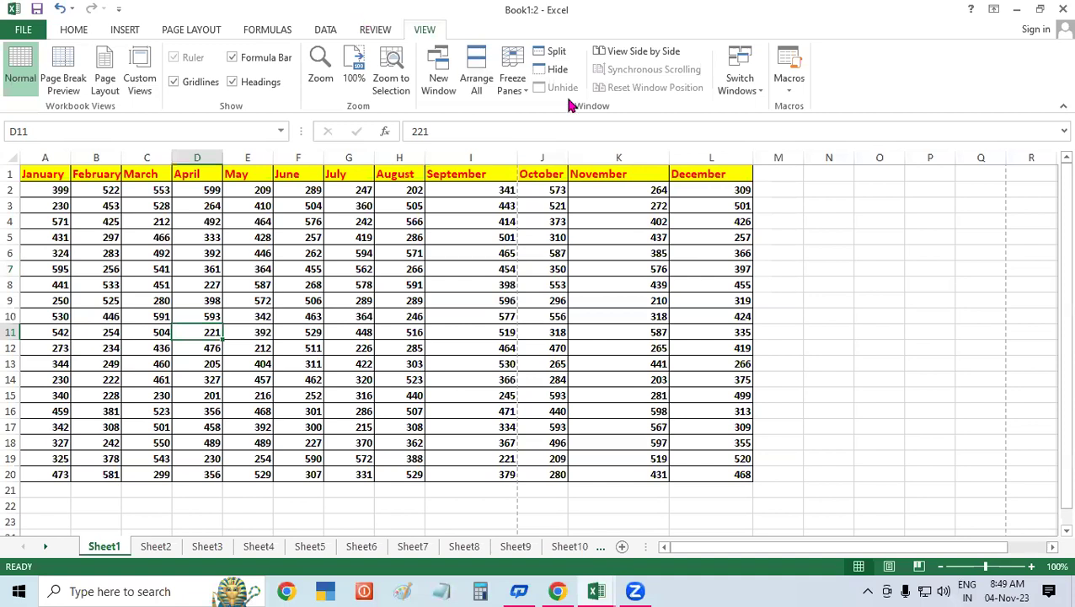
Split Sheet1 of Book1:2 into panes at cell M5 and select K3 in the upper pane.
left_click(641, 265)
left_click(794, 237)
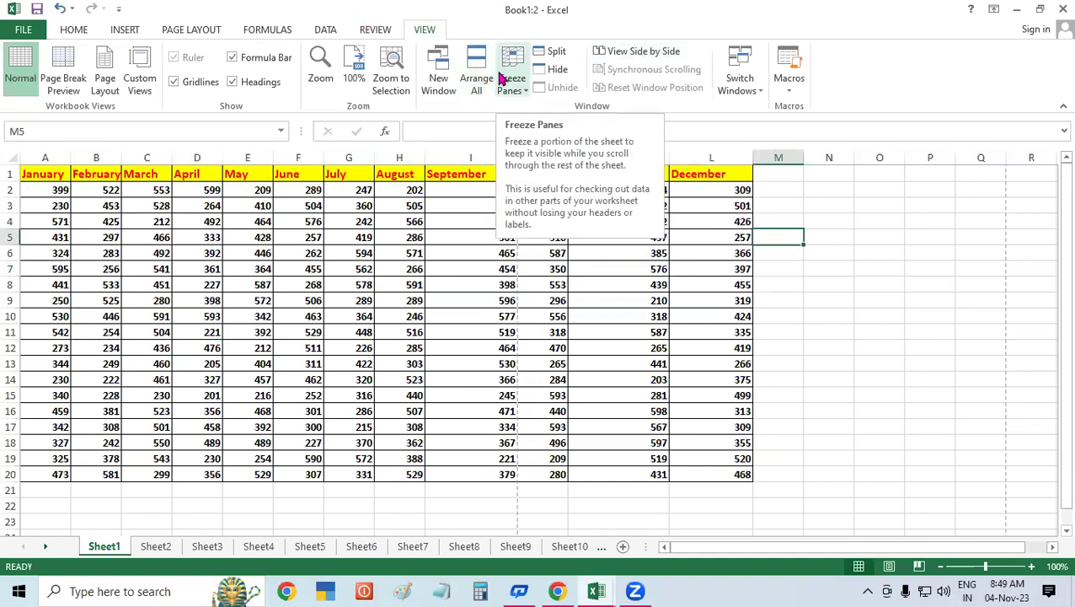
left_click(549, 55)
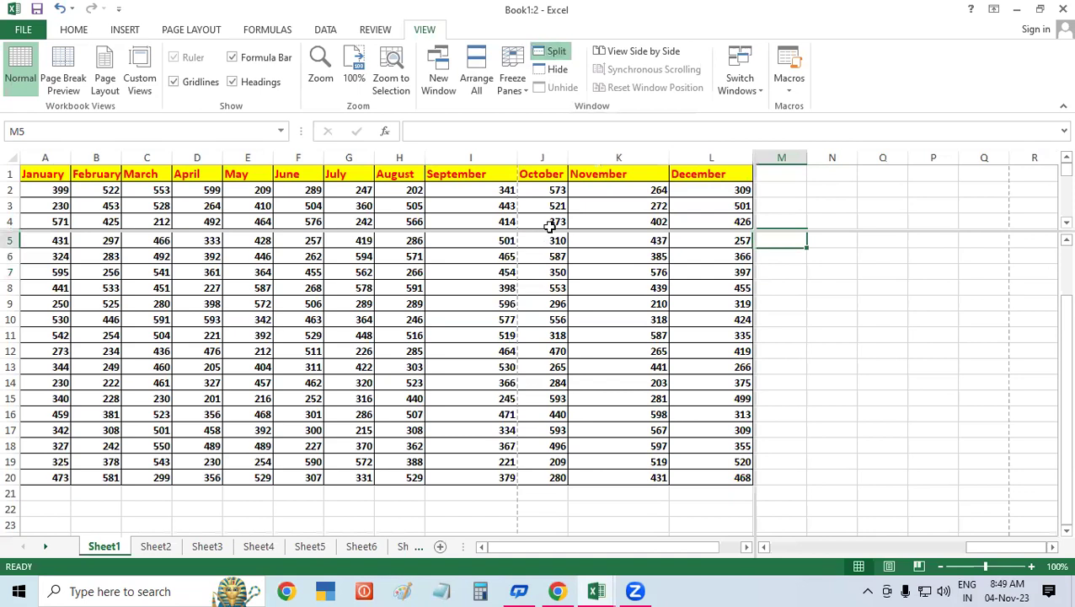
left_click(638, 204)
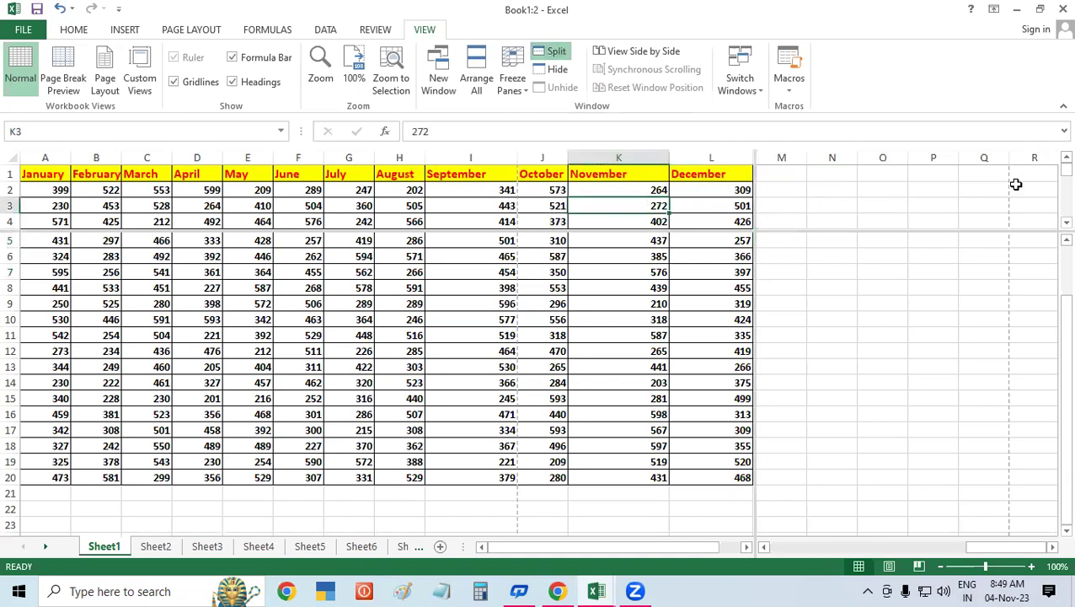
Scroll the upper panes of Sheet1 down to row 17, select cell O11, and remove the split.
scroll(1051, 225, "down", 1)
scroll(1051, 226, "down", 4)
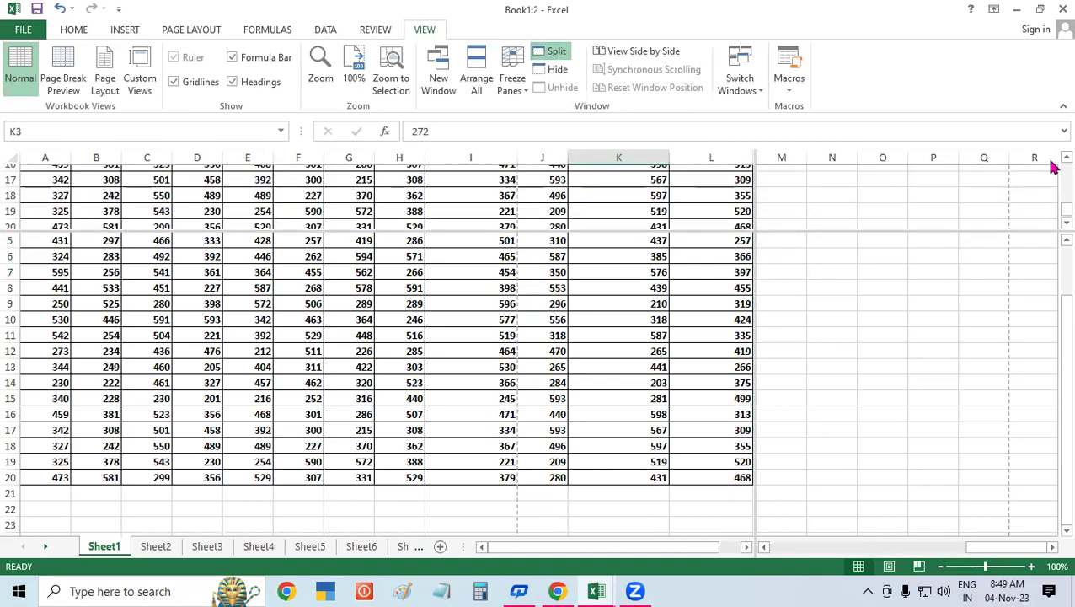
left_click(878, 329)
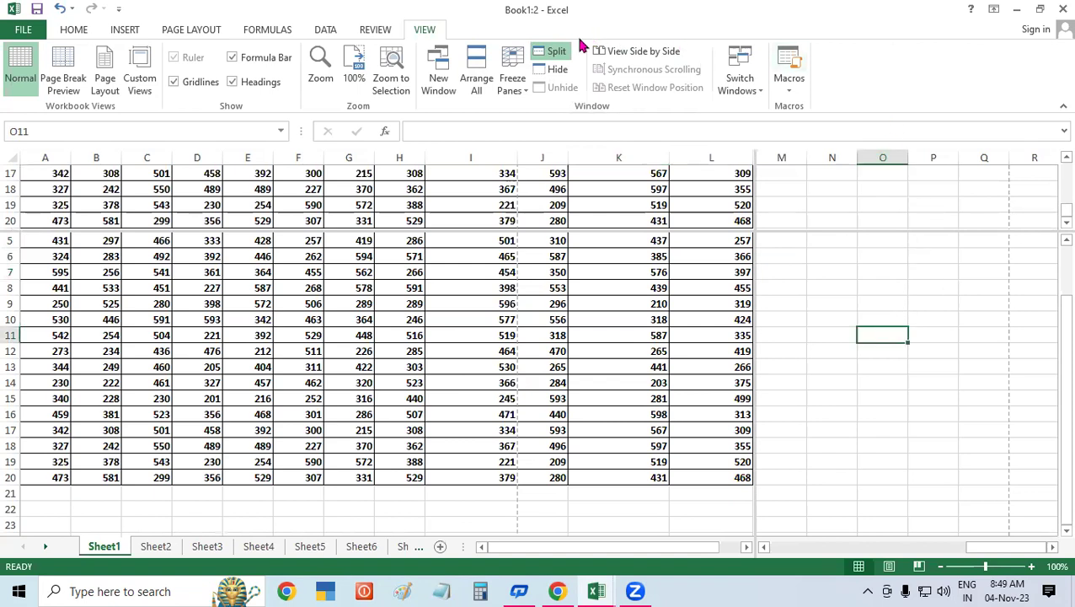
left_click(549, 52)
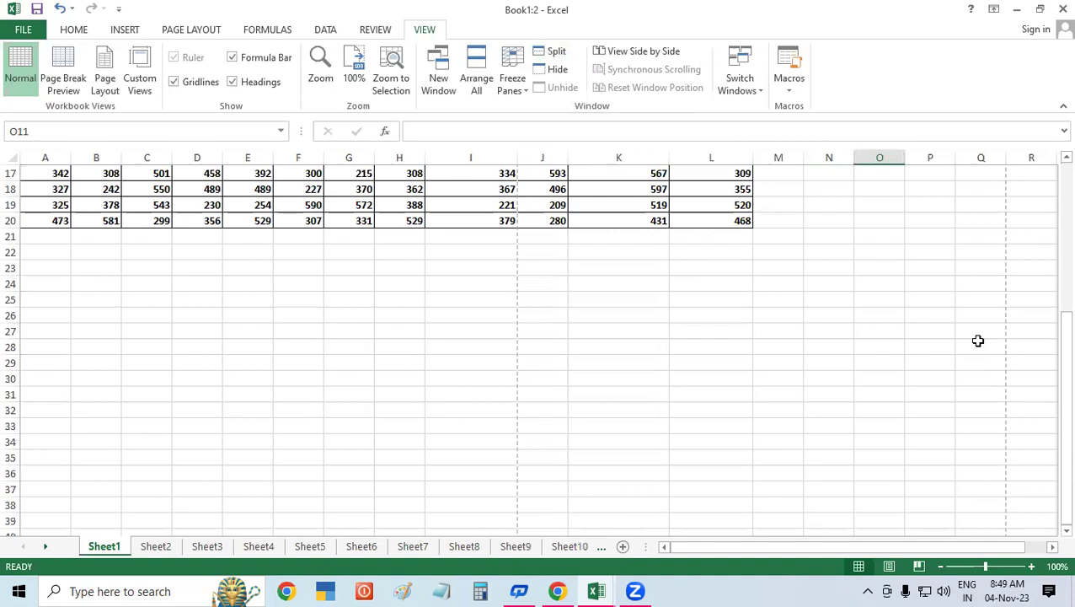
Select O7:O8 on Sheet1 of Book1:2, and hide both the Book1:2 and Book1:1 windows.
scroll(1052, 371, "up", 2)
scroll(1051, 180, "up", 3)
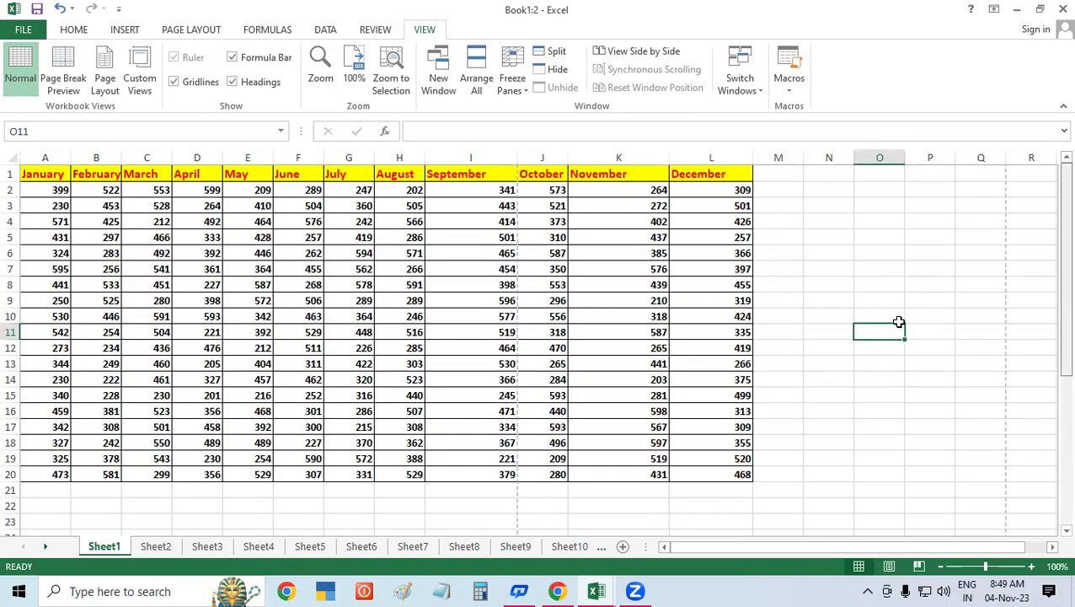
left_click_drag(879, 285, 878, 268)
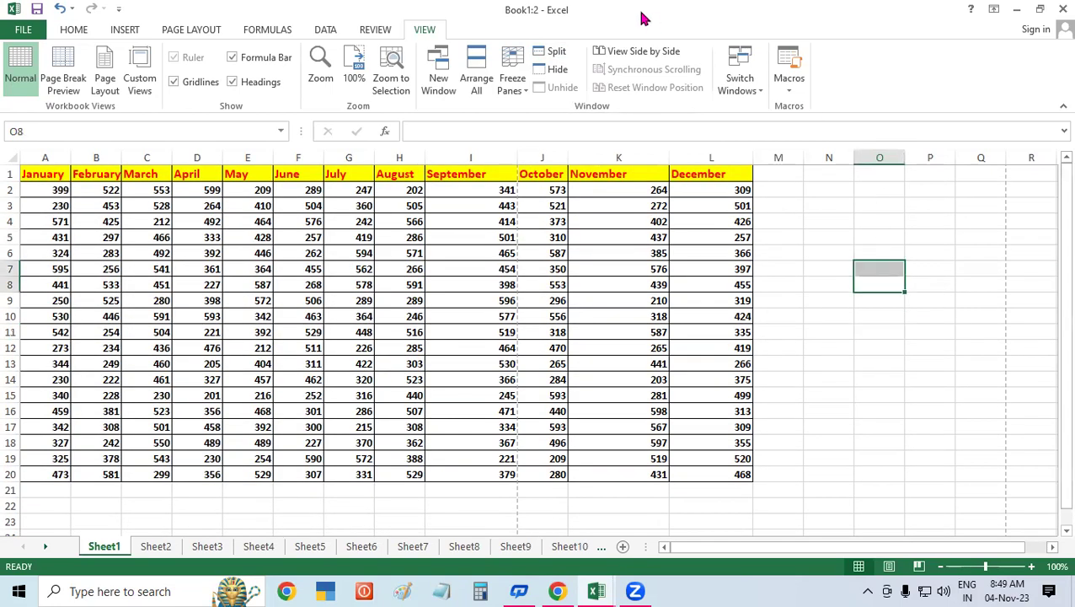
left_click(554, 74)
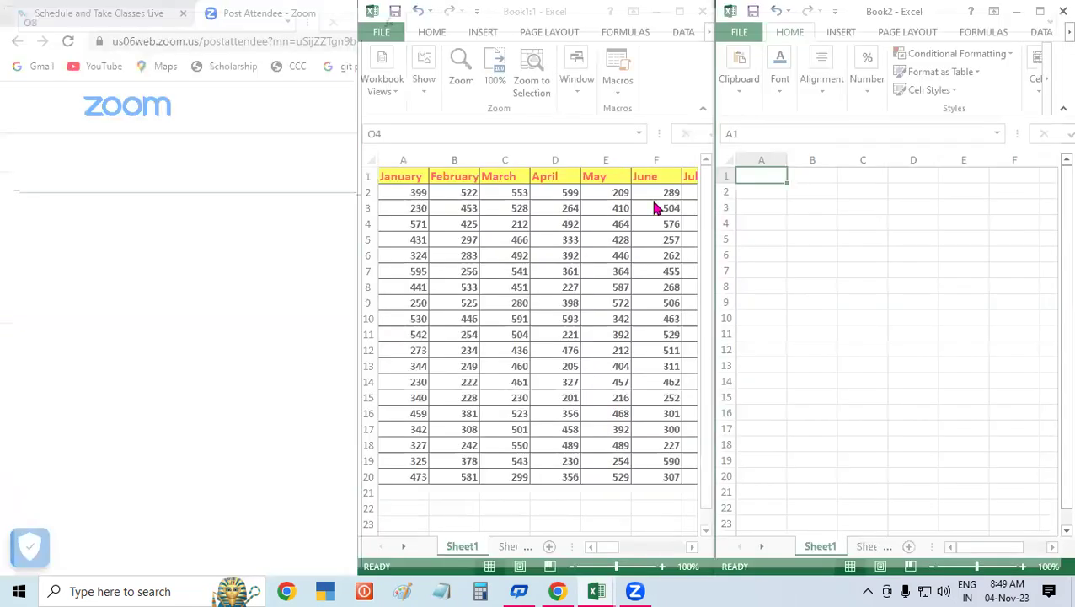
left_click(679, 11)
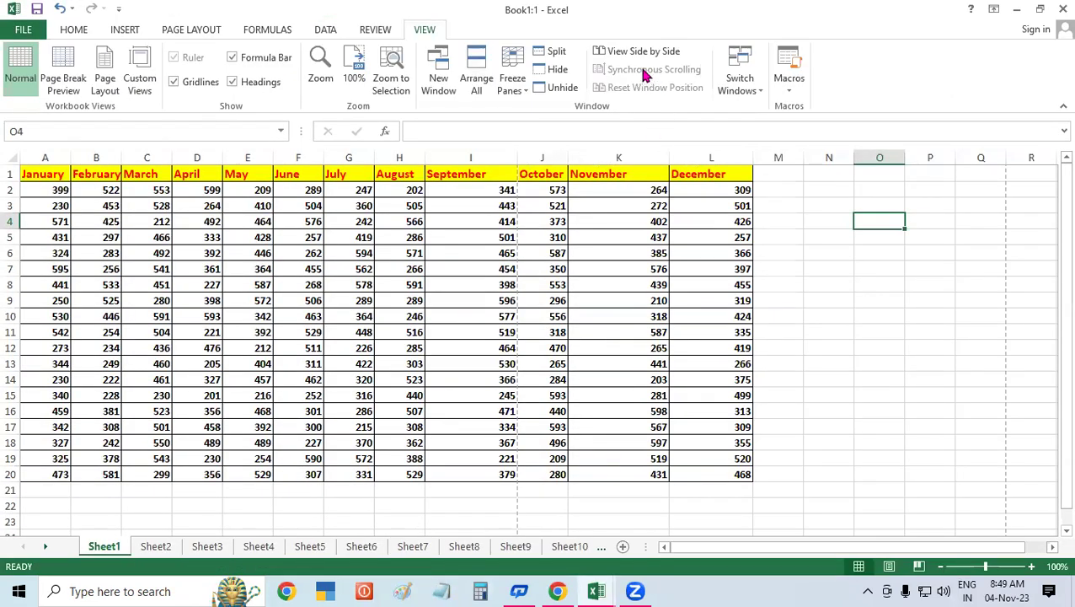
left_click(557, 73)
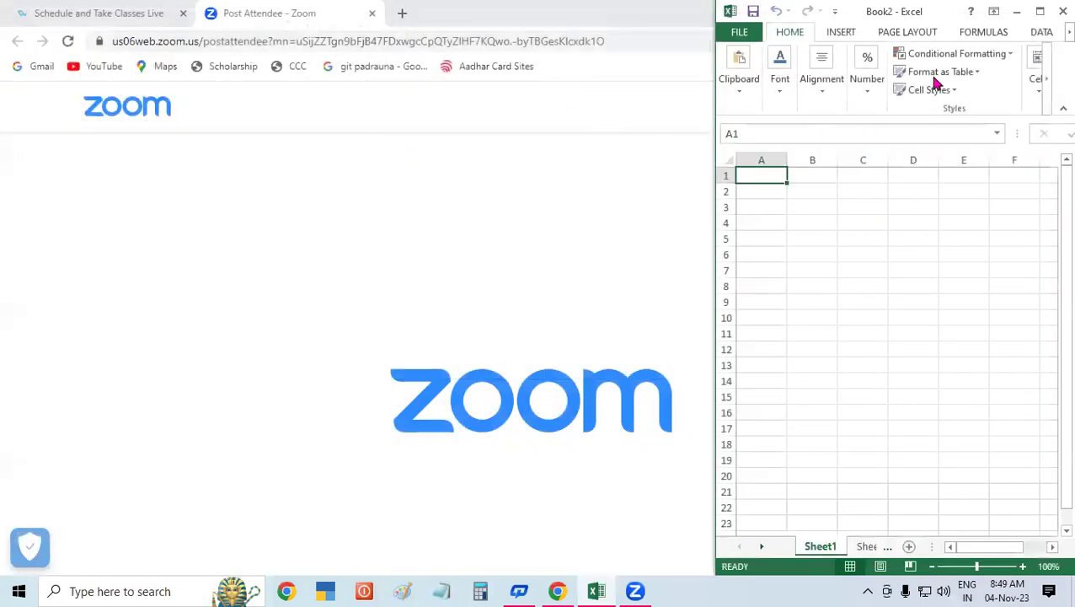
Maximize Book2 and unhide both Book1:1 and Book1:2, selecting N6 in Book1:1 and N5 in Book1:2.
left_click(1039, 11)
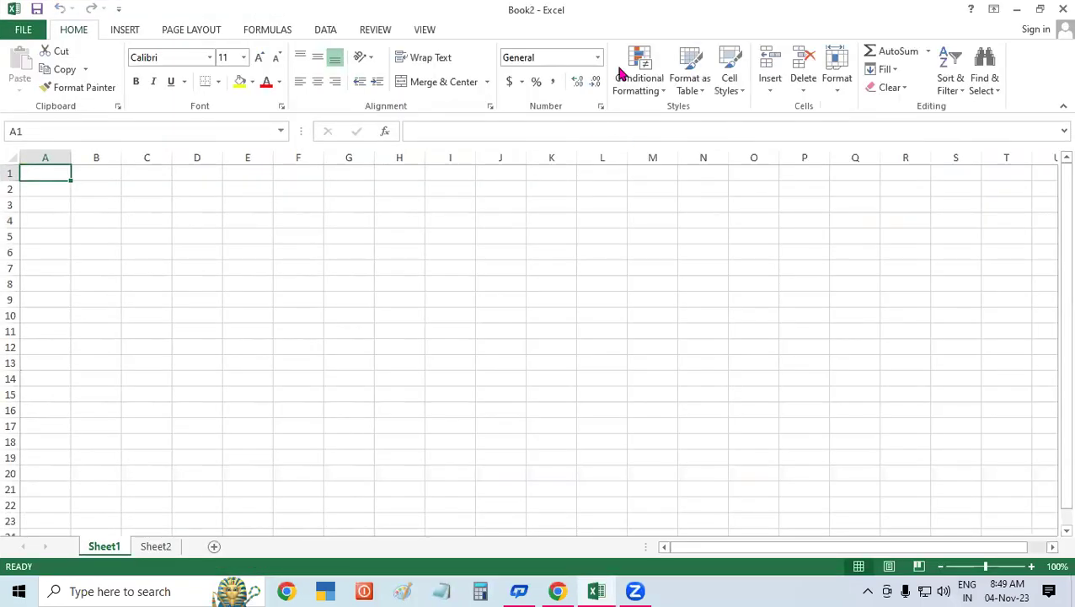
left_click(425, 30)
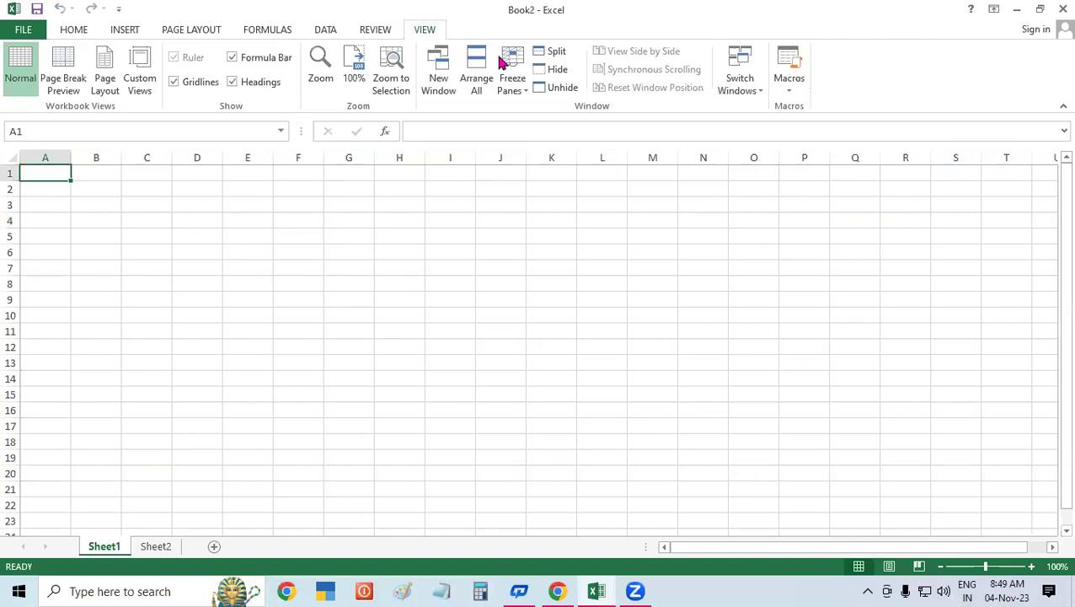
left_click(558, 89)
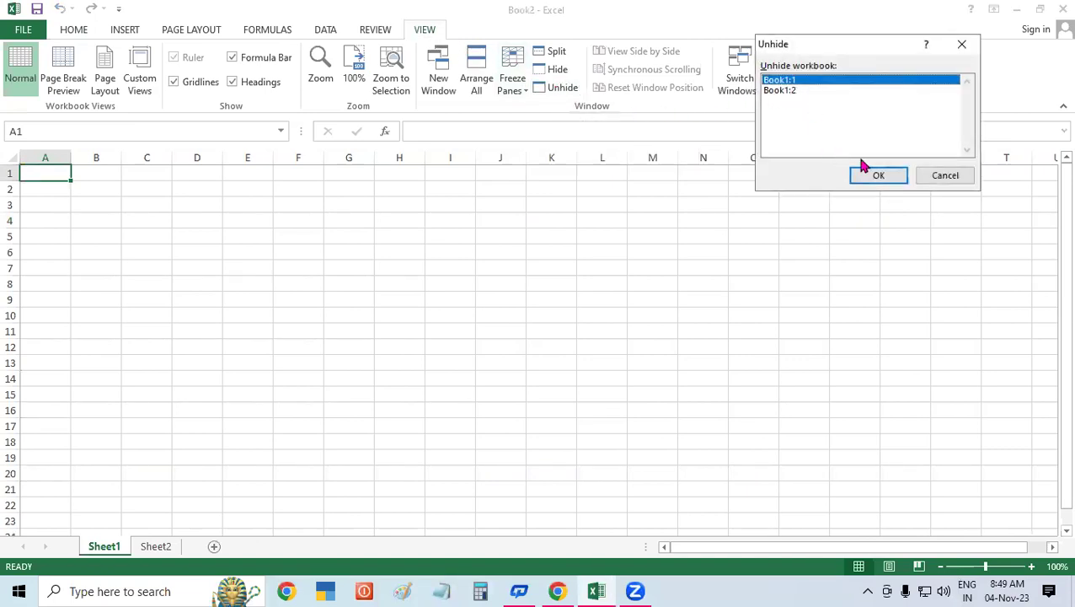
left_click(886, 177)
left_click(838, 253)
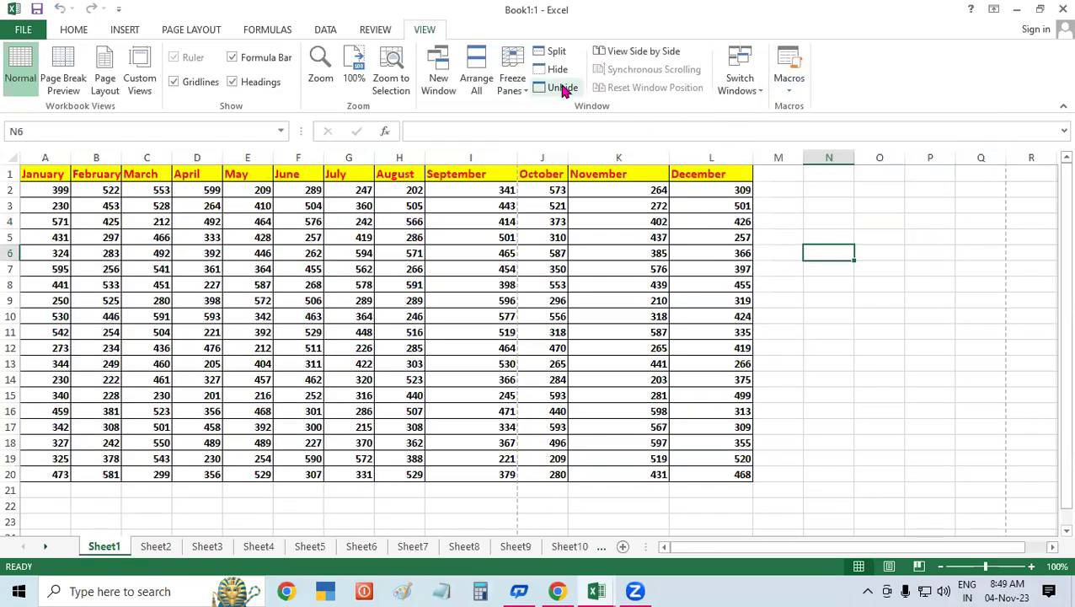
left_click(563, 89)
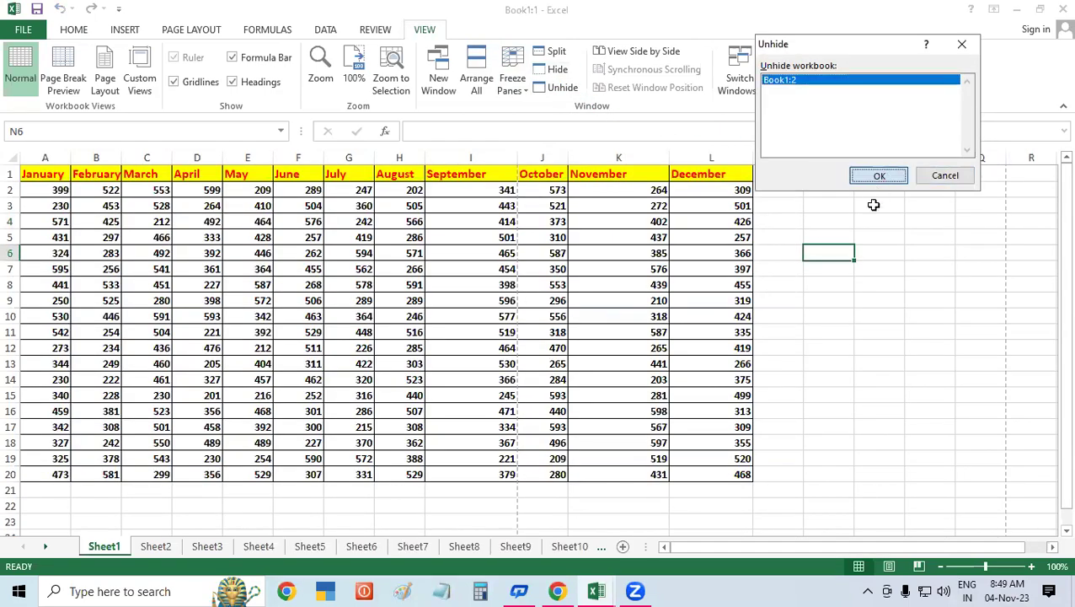
key("Return")
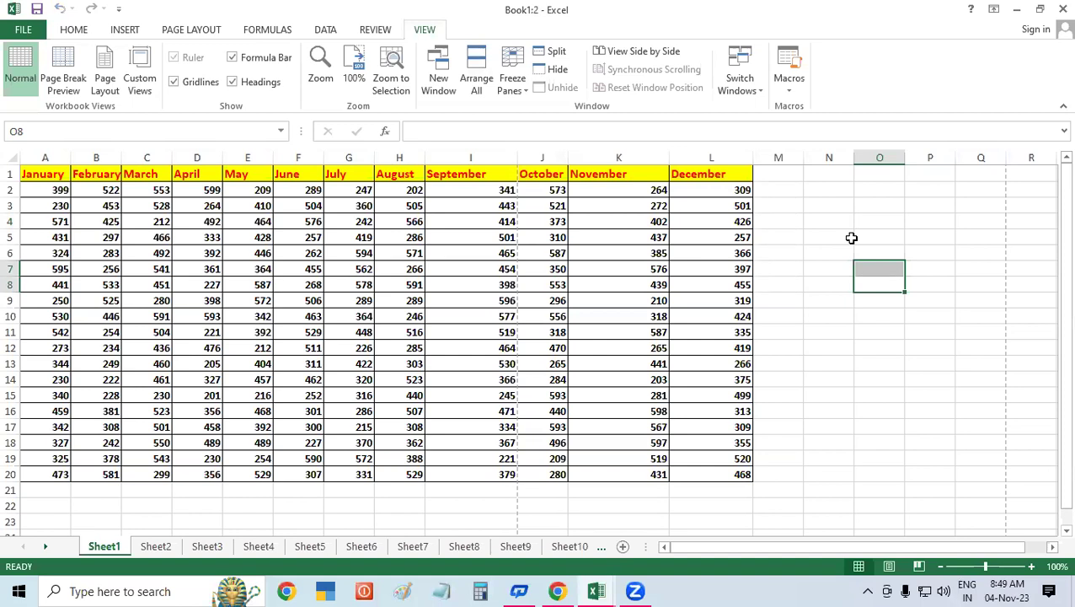
left_click(851, 242)
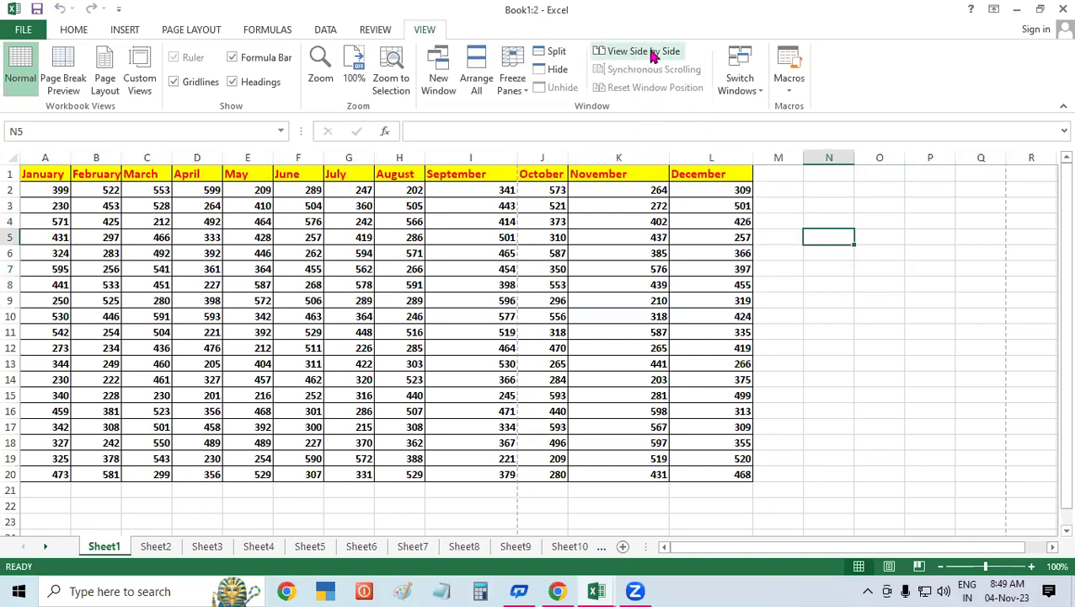
View Book1:2 side by side with Book1:1, scroll both windows together down to row 16, and select M18 in Book1:2.
left_click(653, 53)
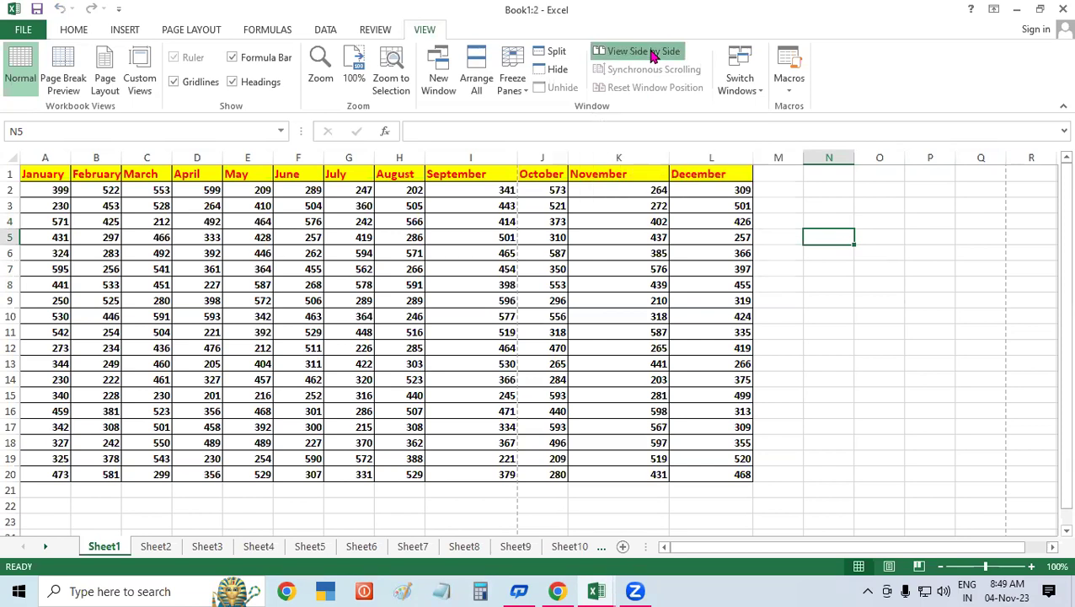
left_click(546, 357)
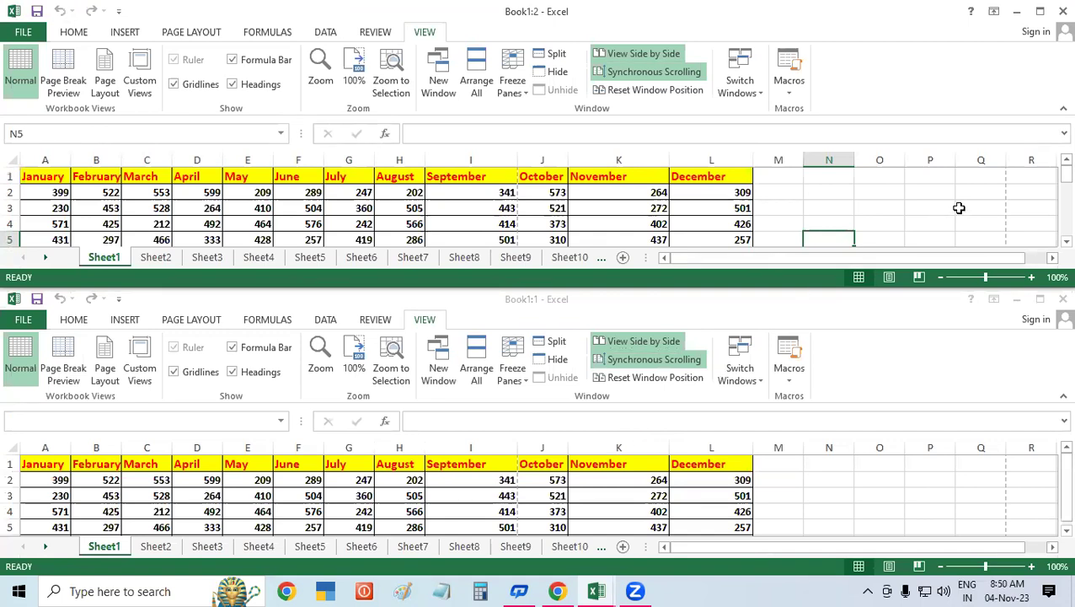
left_click(962, 208)
scroll(1051, 198, "down", 5)
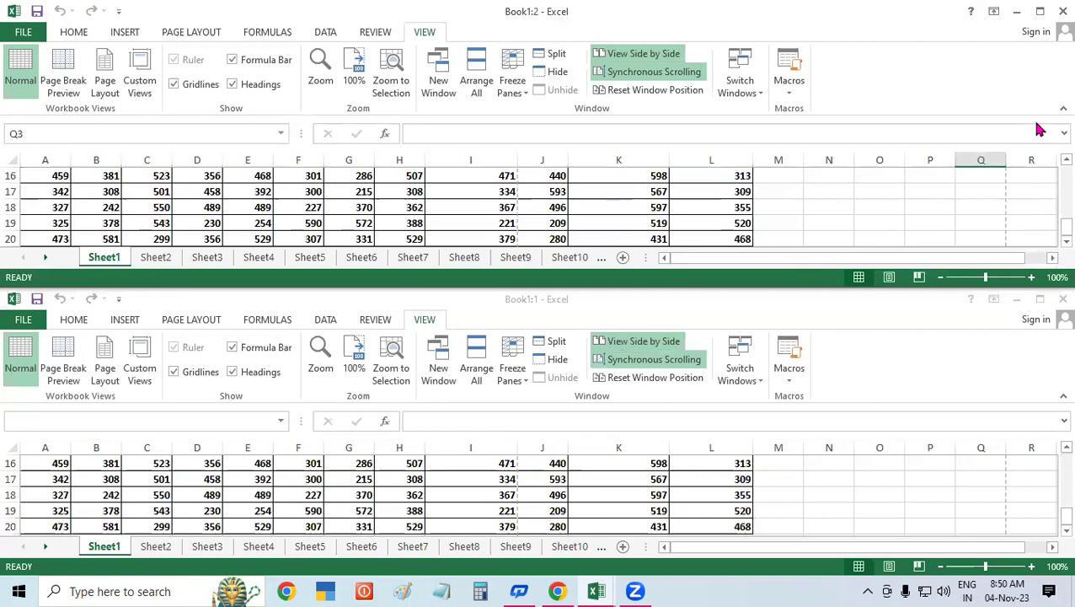
left_click(796, 209)
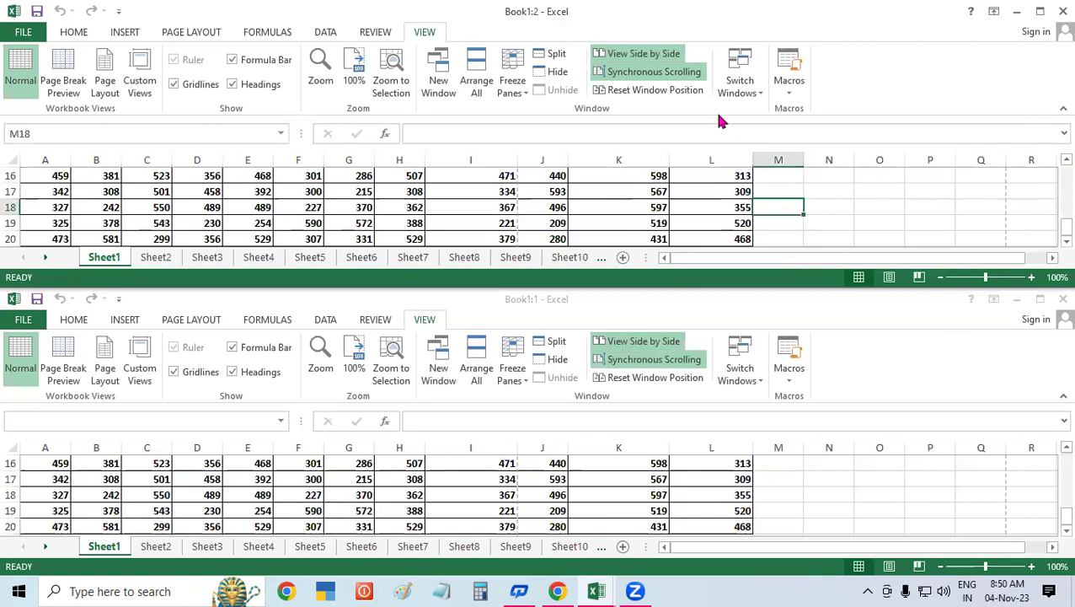
Turn off synchronous scrolling, reset the side-by-side window positions, and select K28 in the maximized Book1:2.
left_click(656, 73)
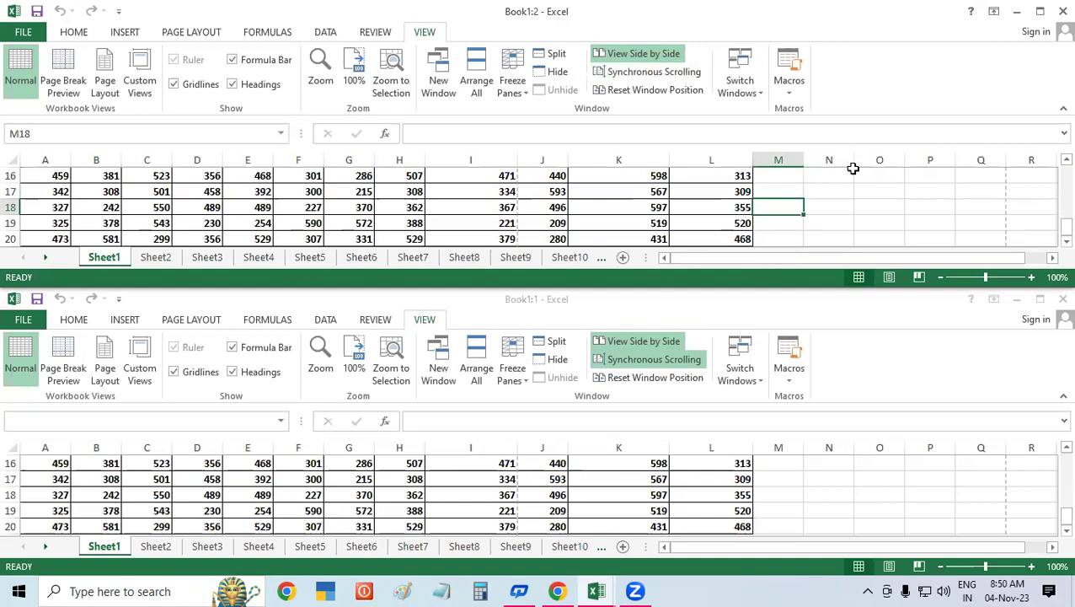
left_click(1039, 11)
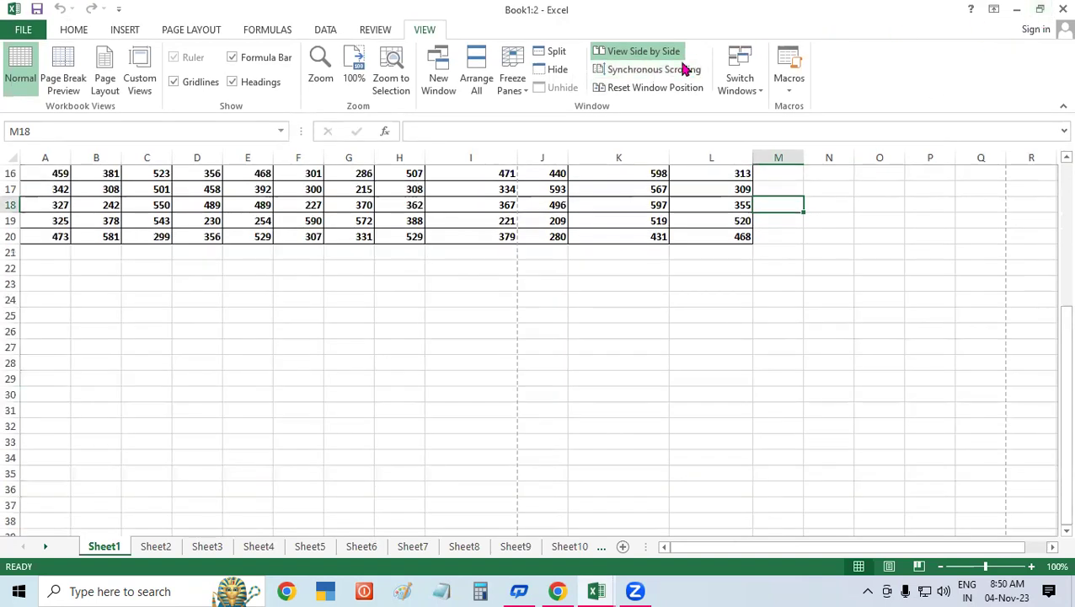
left_click(649, 90)
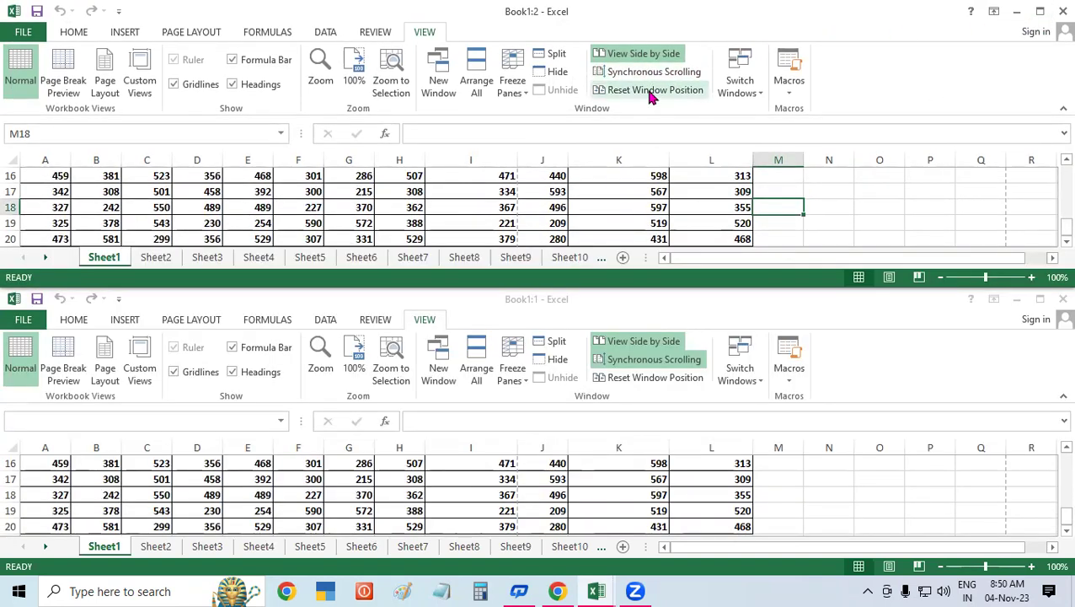
left_click(1040, 11)
left_click(584, 357)
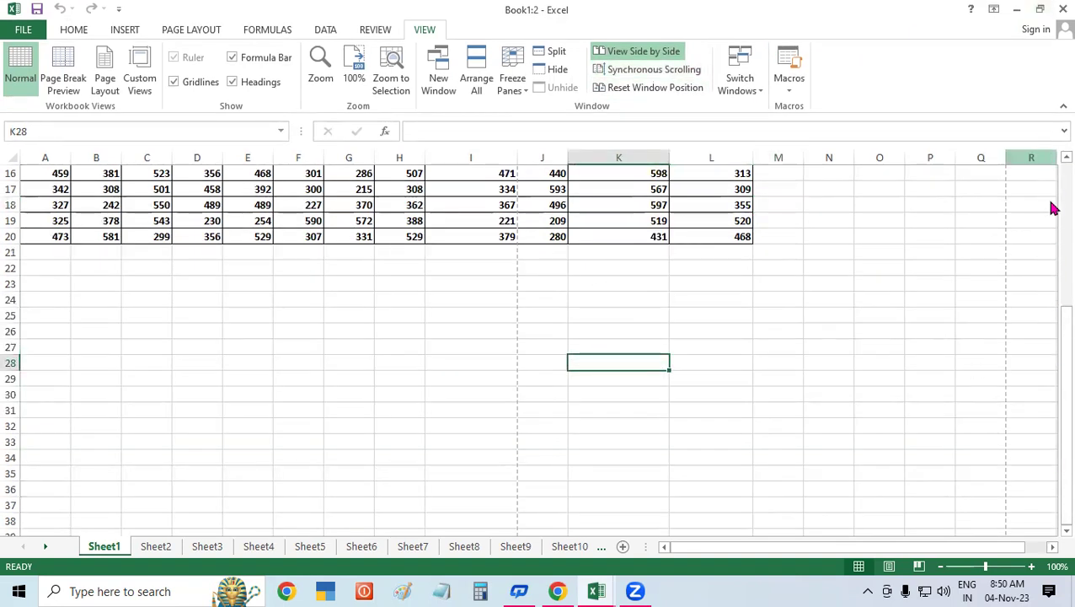
Select M8 in Book1:2, bring Book1:1 to the front, return to Book1:2, and switch to the Book2 window.
scroll(1053, 516, "up", 5)
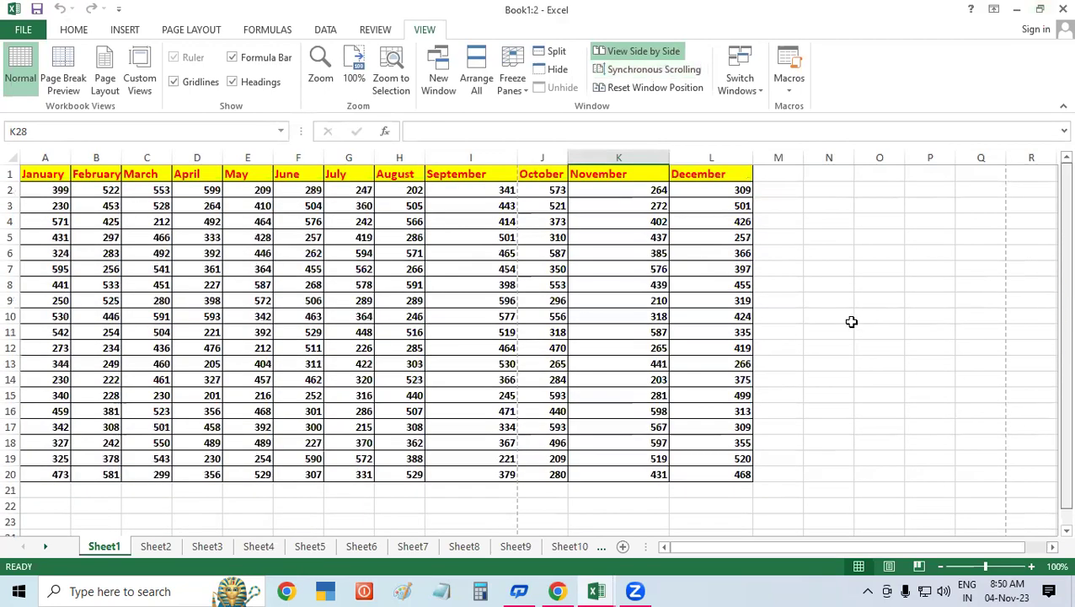
left_click(780, 285)
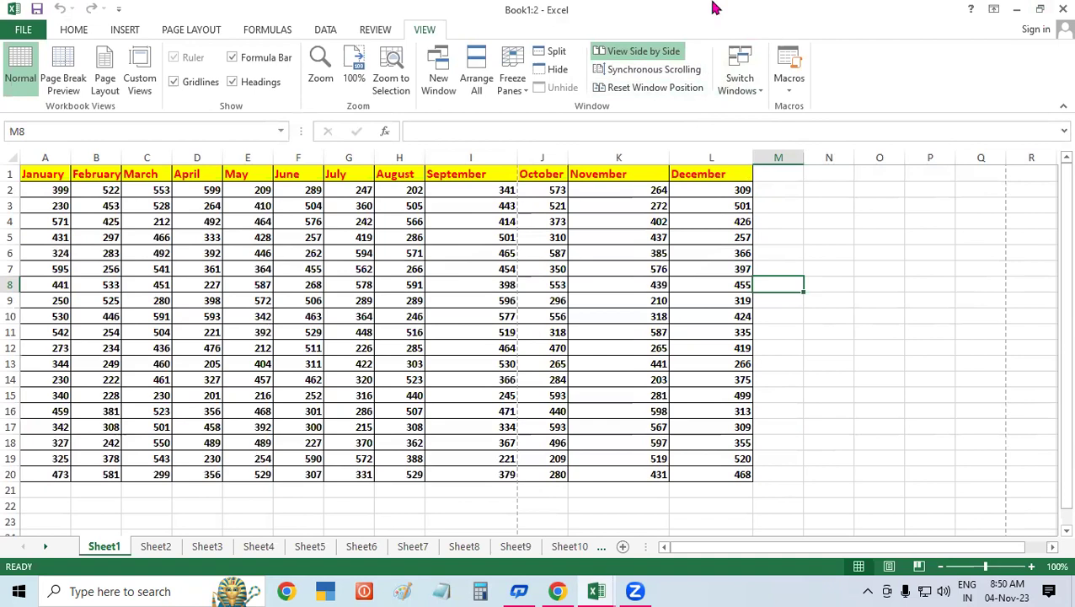
left_click(737, 89)
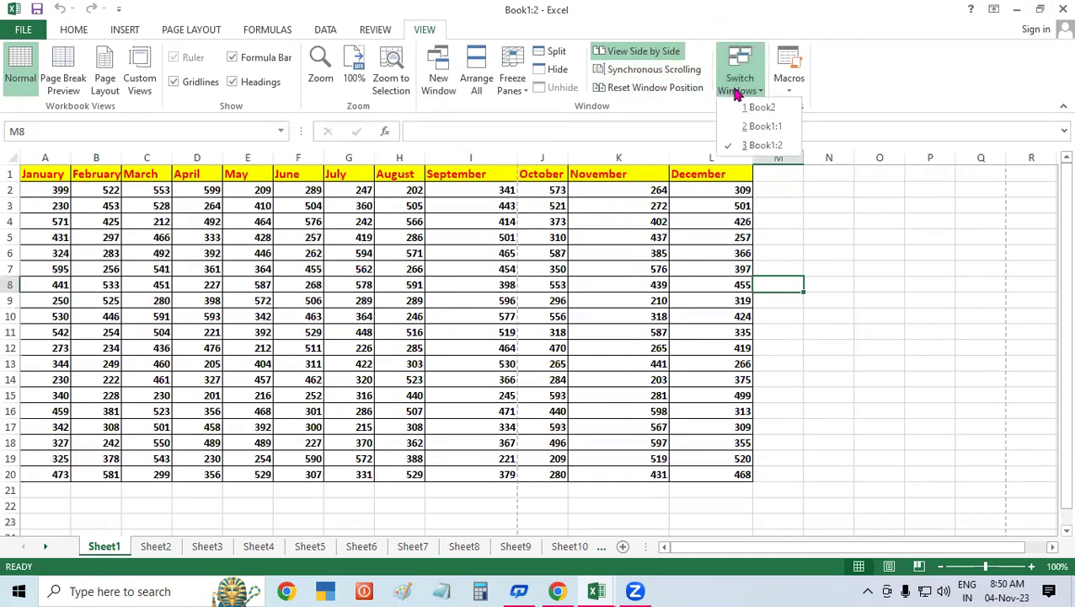
left_click(763, 125)
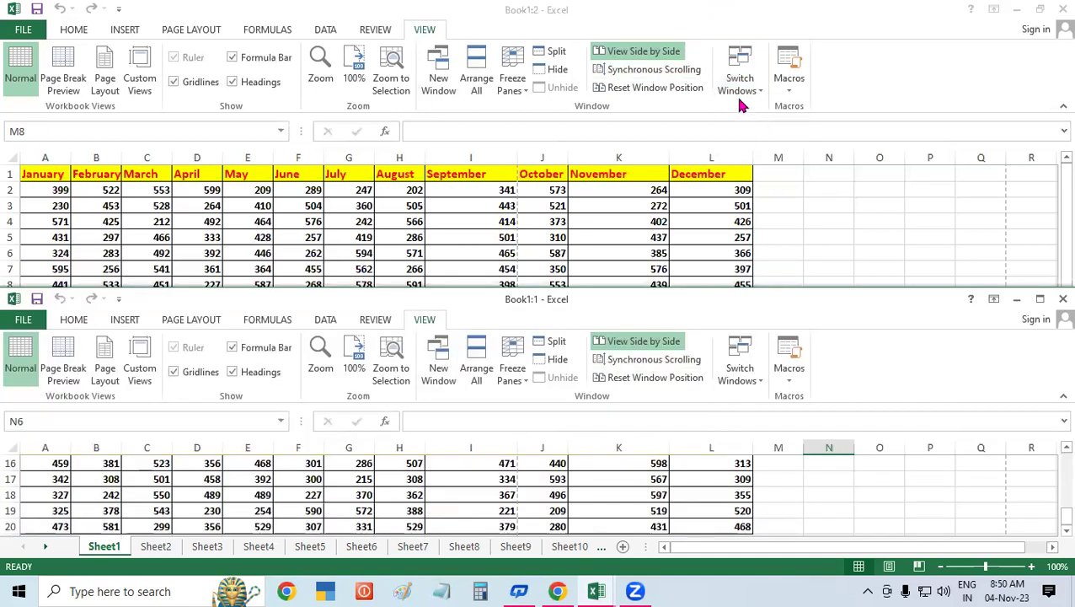
left_click(738, 94)
left_click(738, 91)
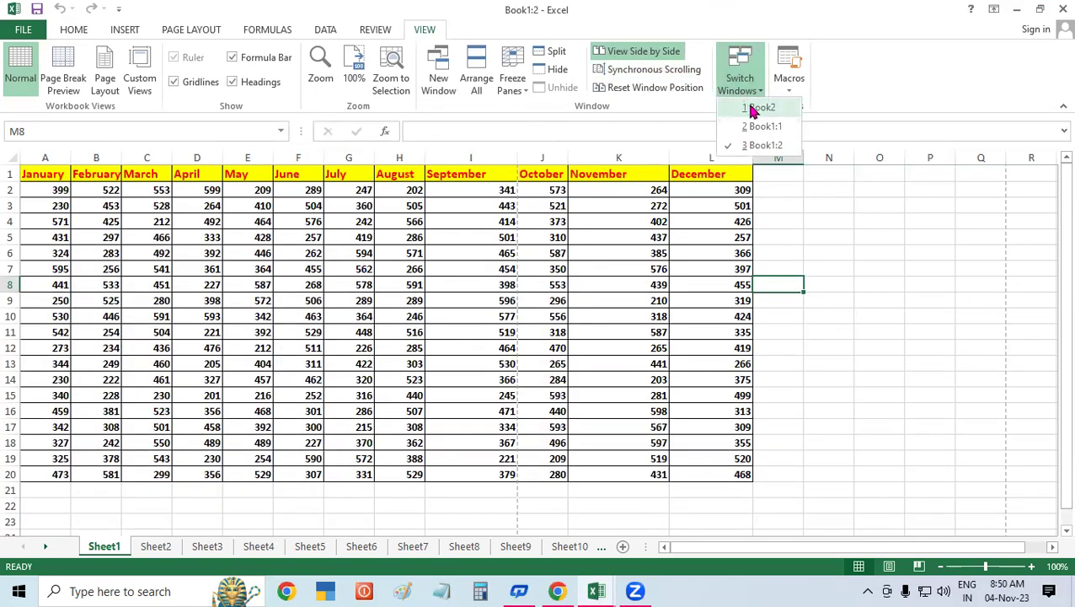
left_click(758, 108)
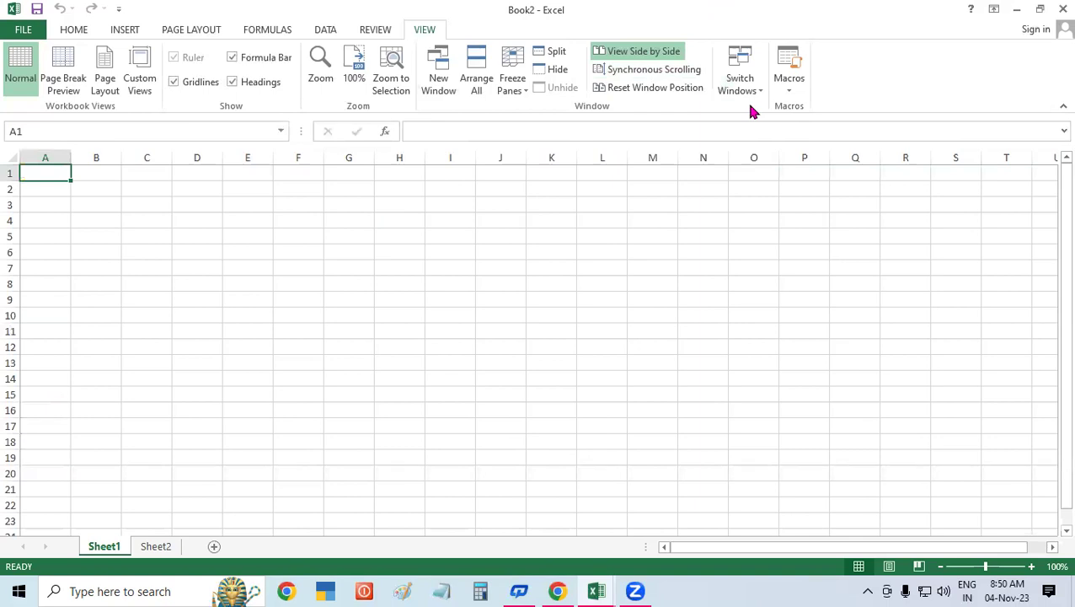
Start recording a macro from cell C5 of Book2 with shortcut Ctrl+t, stored in This Workbook.
left_click(707, 374)
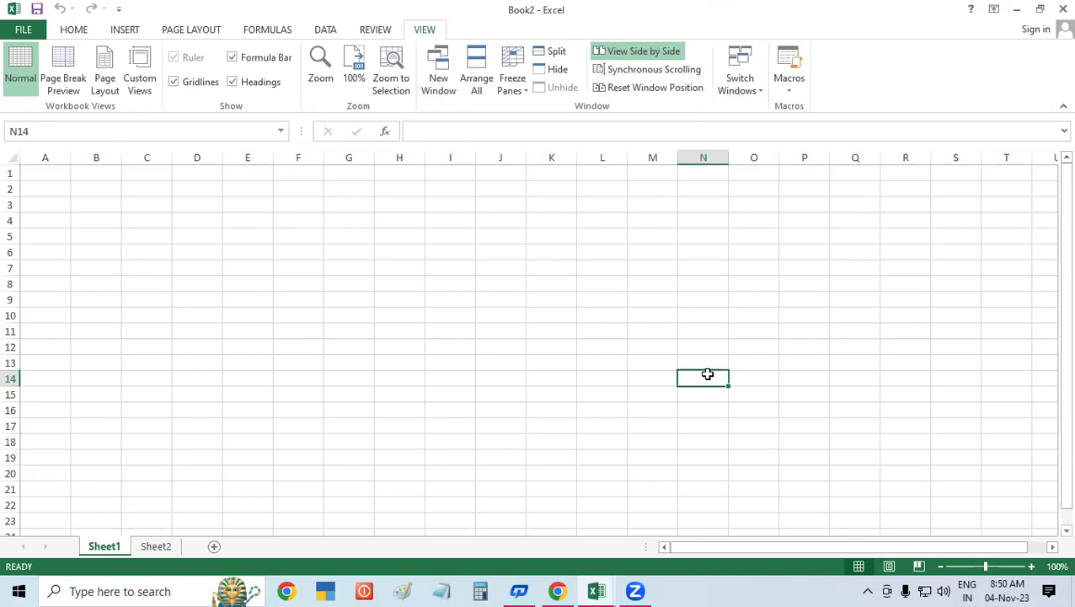
left_click(434, 312)
left_click(123, 236)
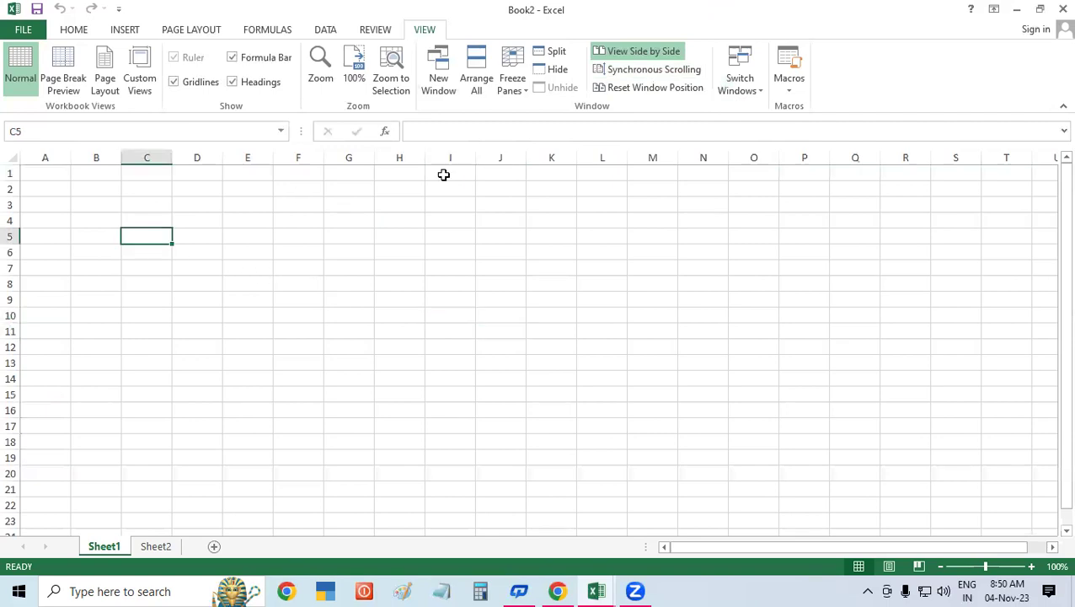
left_click(788, 87)
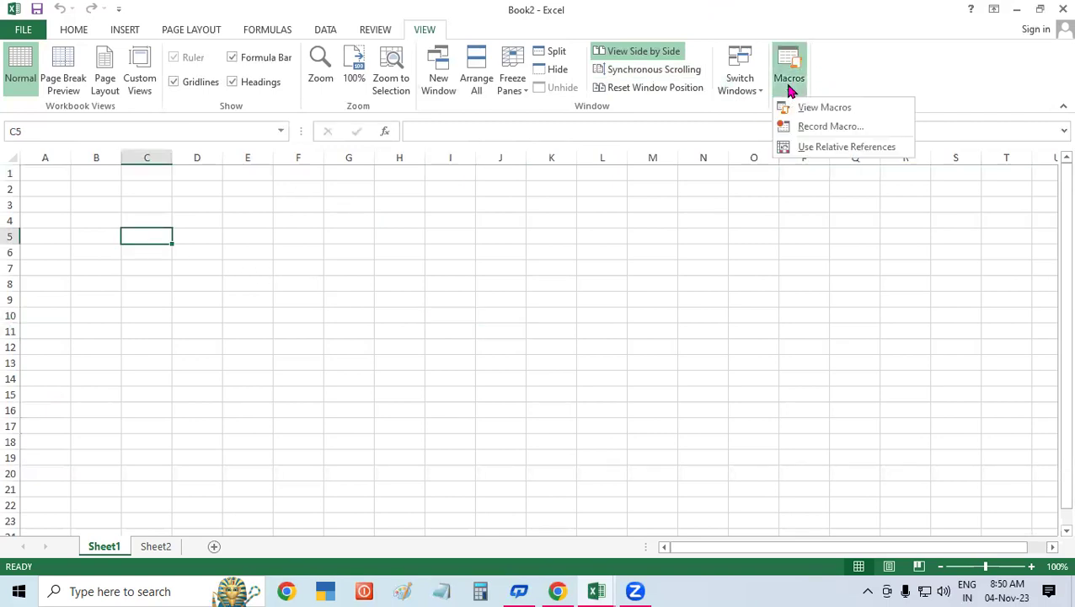
left_click(846, 130)
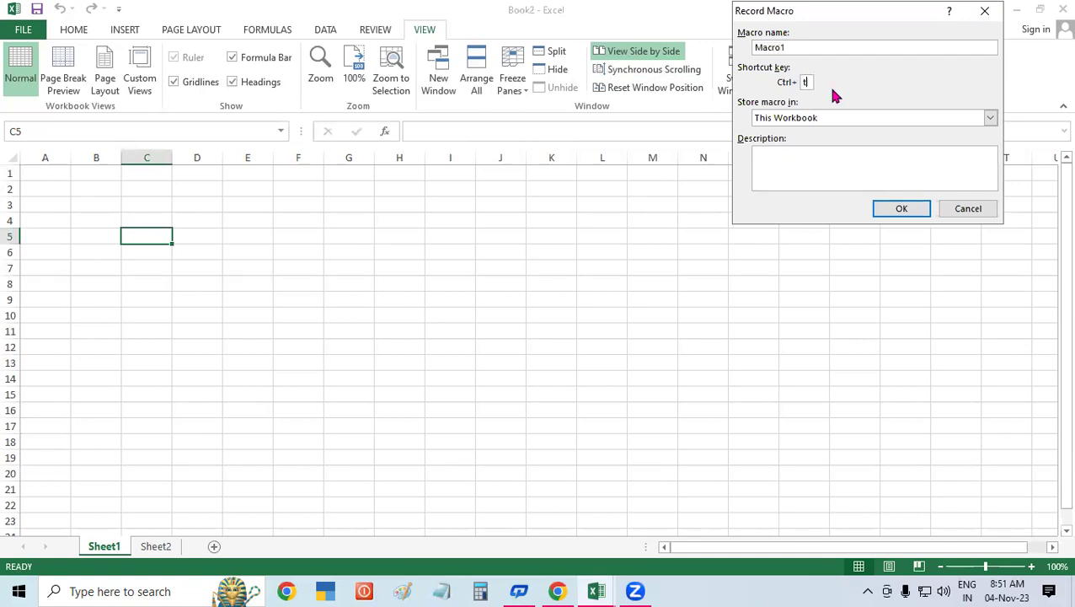
left_click(903, 210)
Enter two sample first names in cells C5 and D5 while the macro is recording.
type("r")
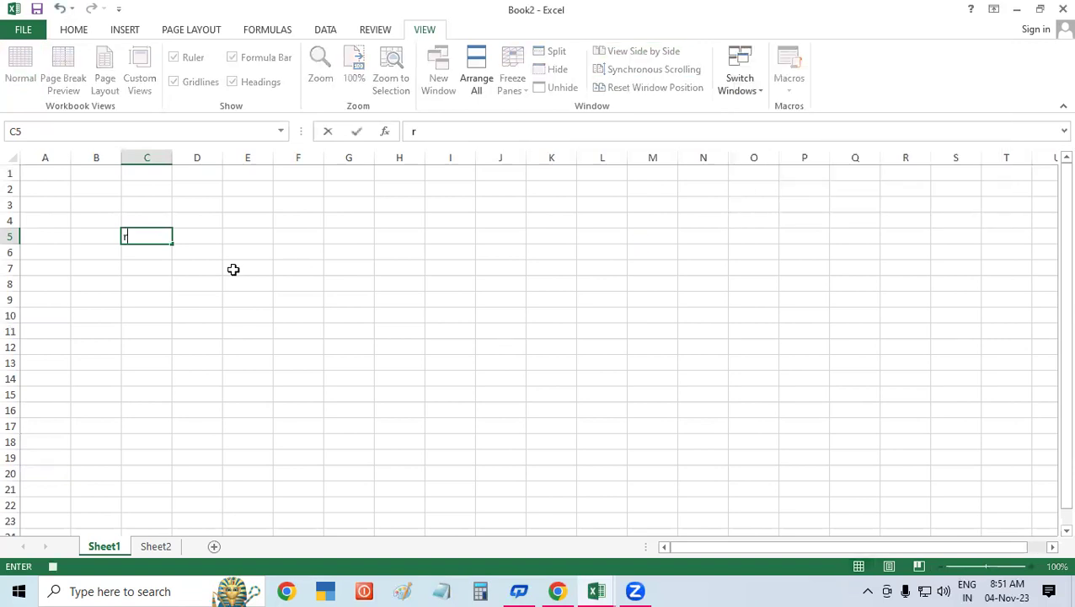
type("amu")
key("Tab")
type("r")
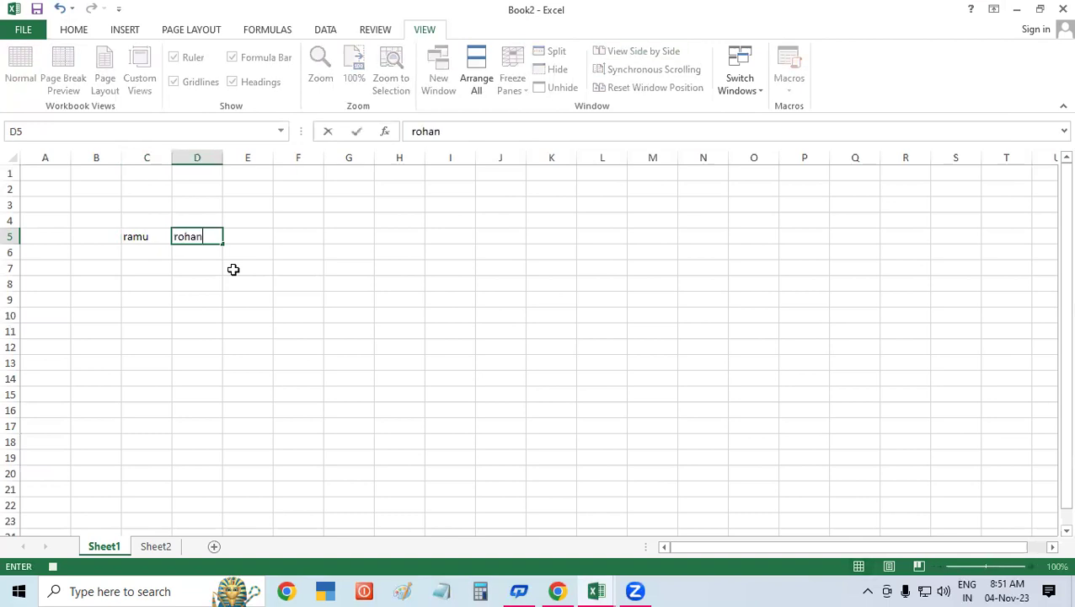
key("Return")
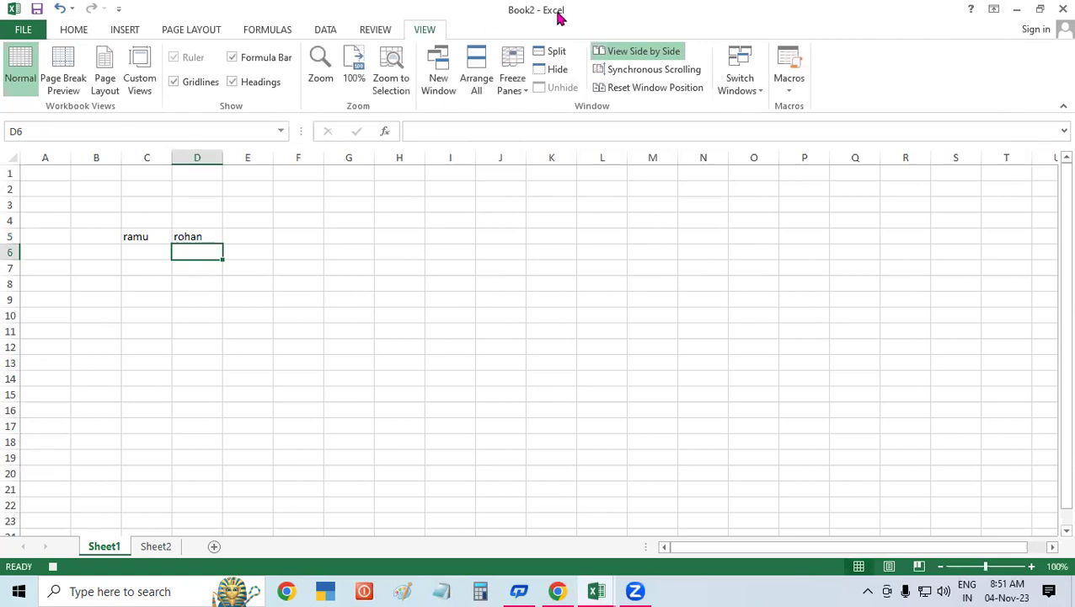
Stop the macro recording and select cell L7.
left_click(788, 87)
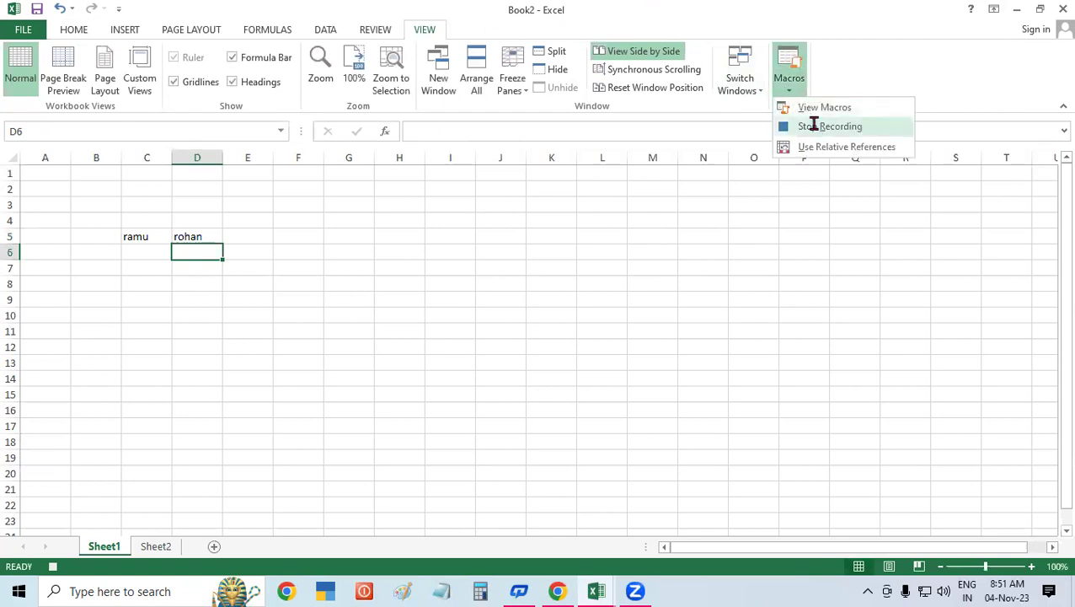
left_click(816, 127)
left_click(596, 267)
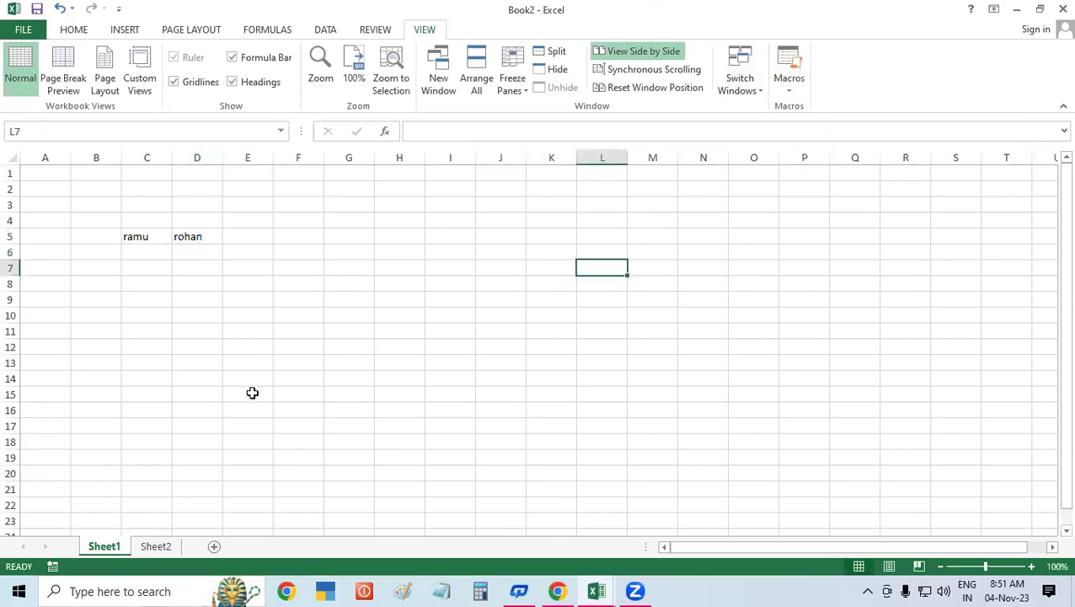
Create a new blank workbook and run the recorded macro in it with its shortcut.
key("ctrl+n")
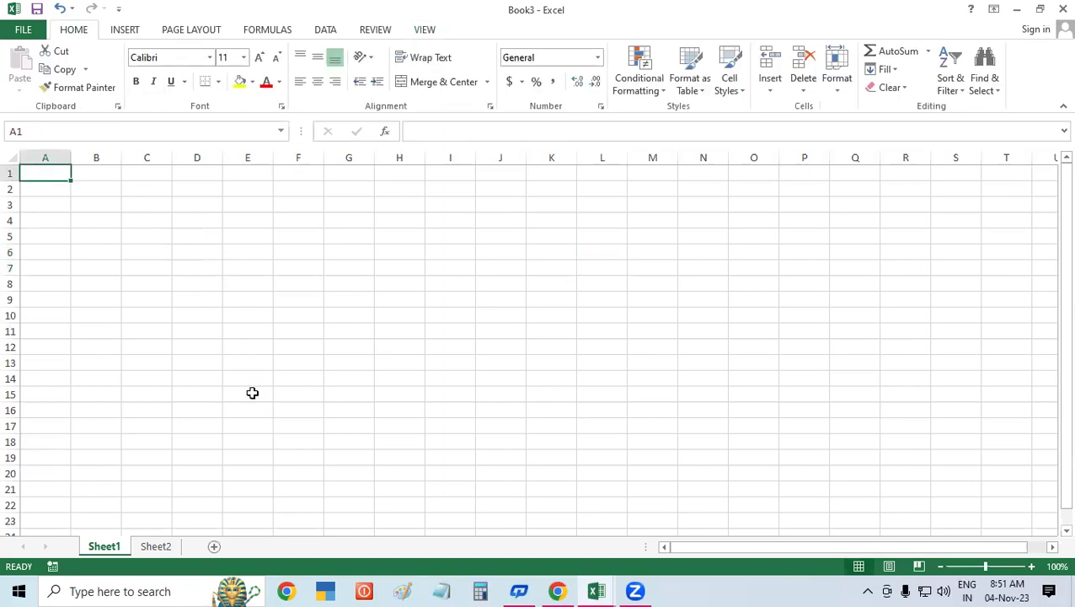
key("ctrl+q")
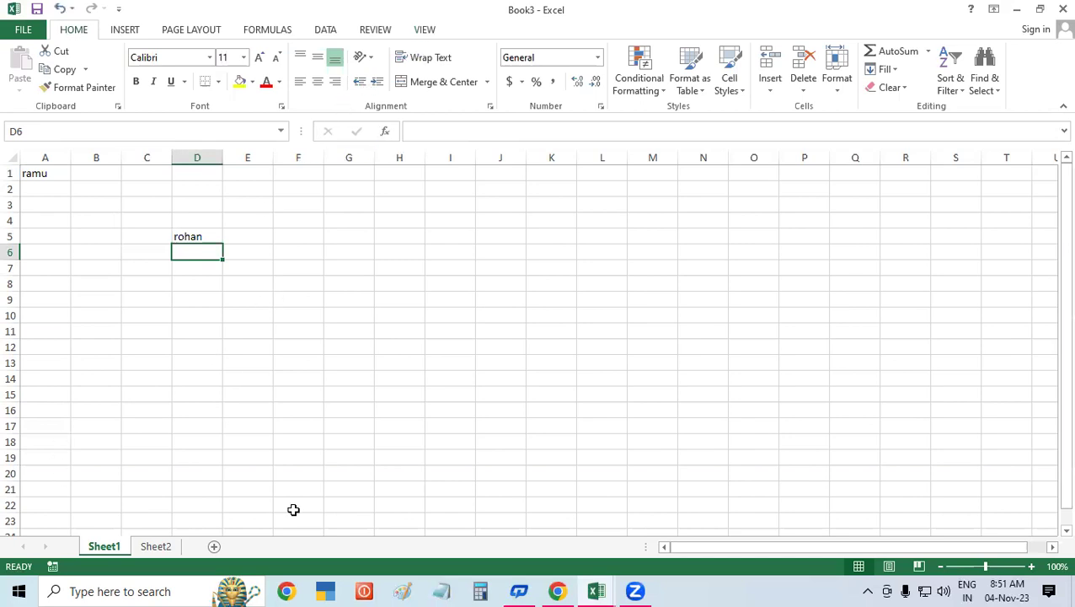
Switch to the Book1:2 window and examine the month headers while moving down and back up through Sheet1.
left_click(598, 588)
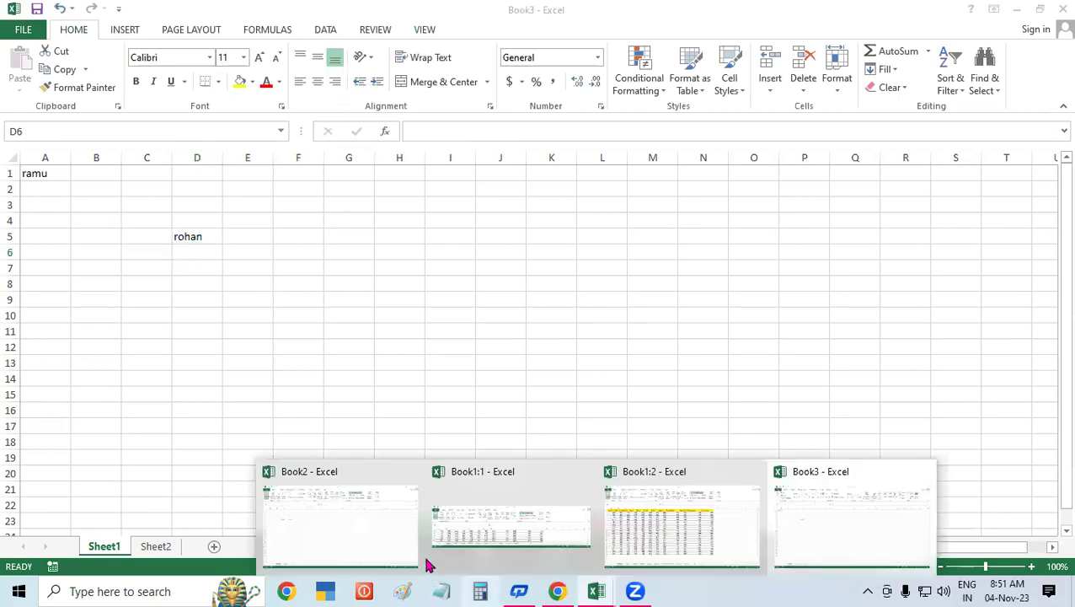
left_click(653, 514)
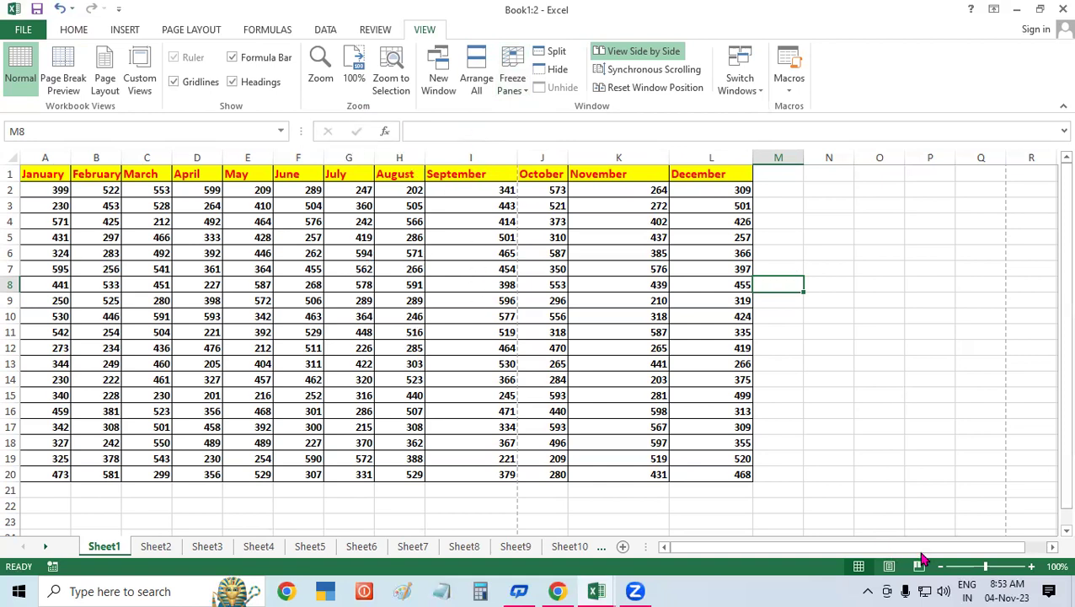
left_click(1063, 532)
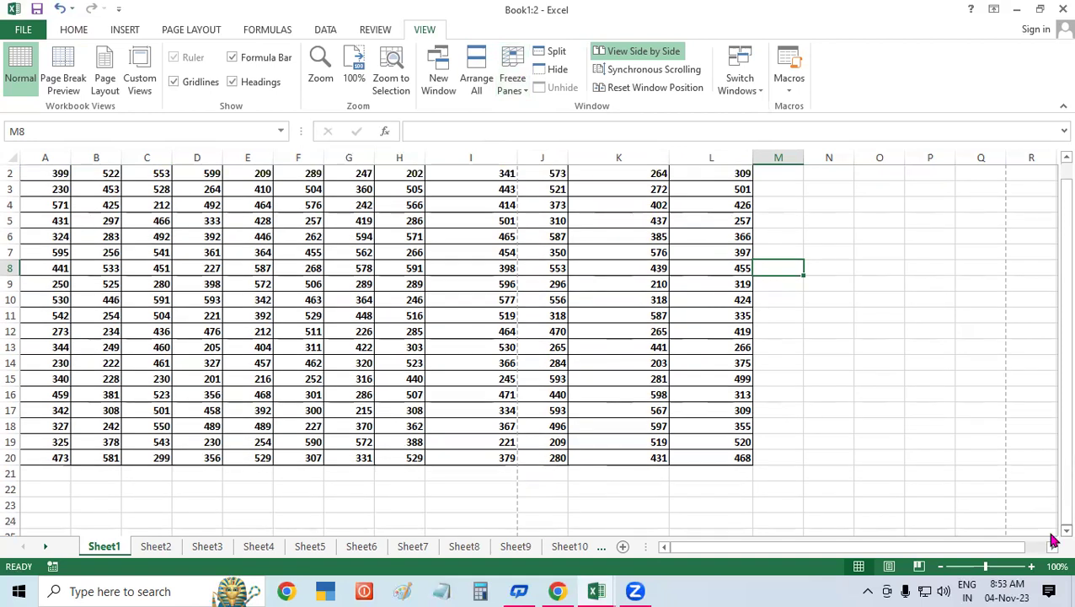
scroll(616, 487, "down", 2)
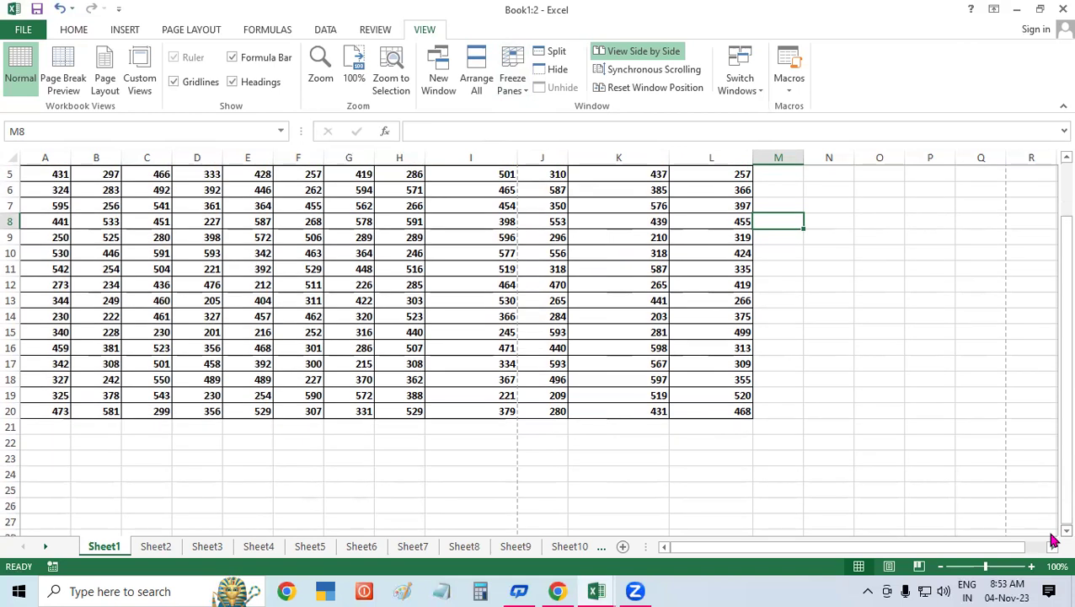
left_click(394, 298)
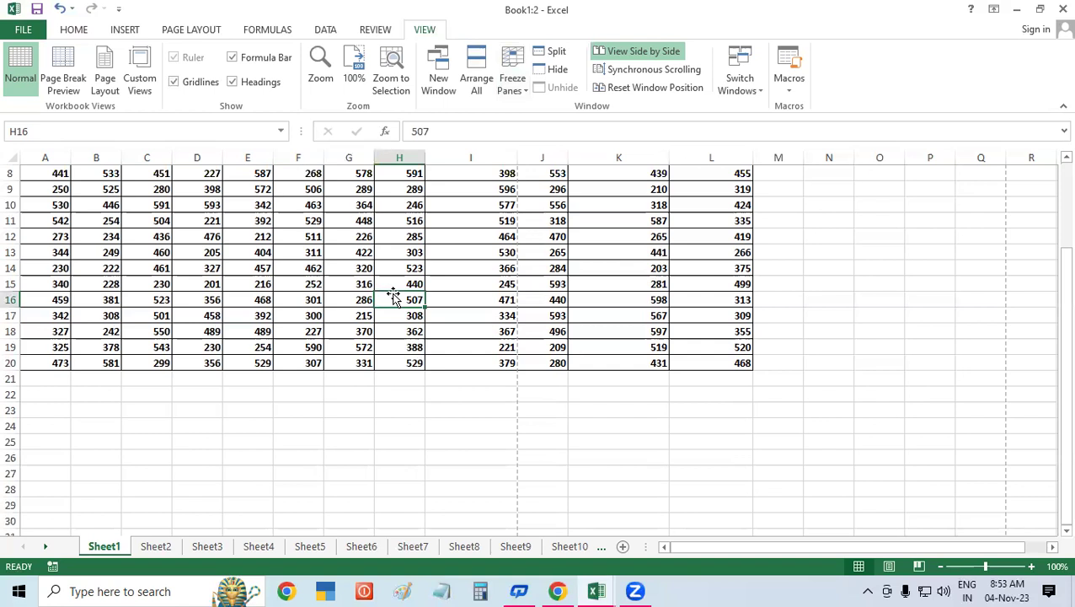
left_click(1065, 157)
scroll(1051, 163, "up", 2)
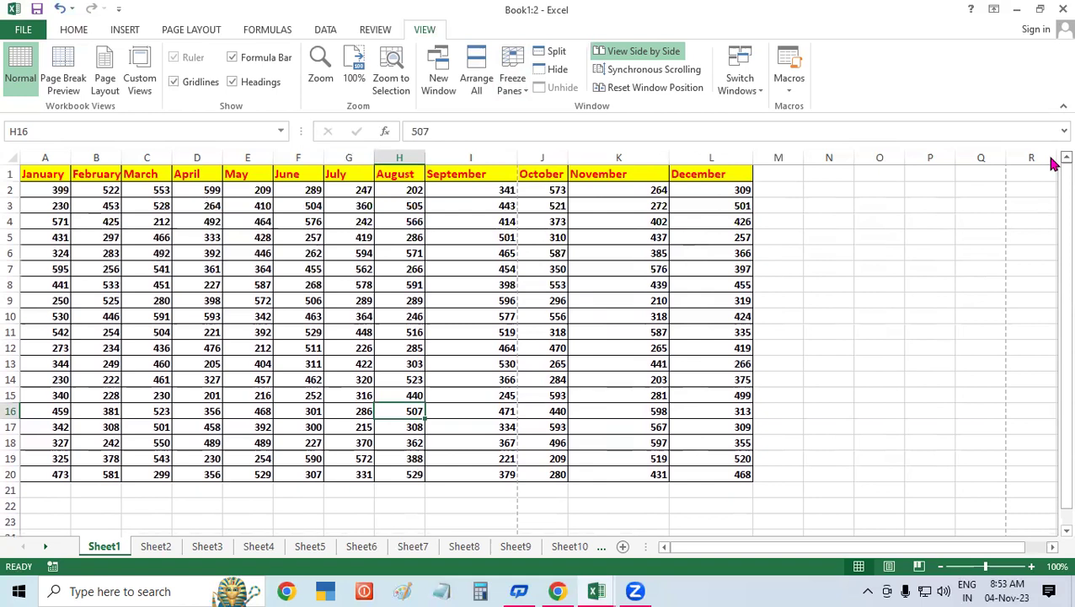
left_click(724, 206)
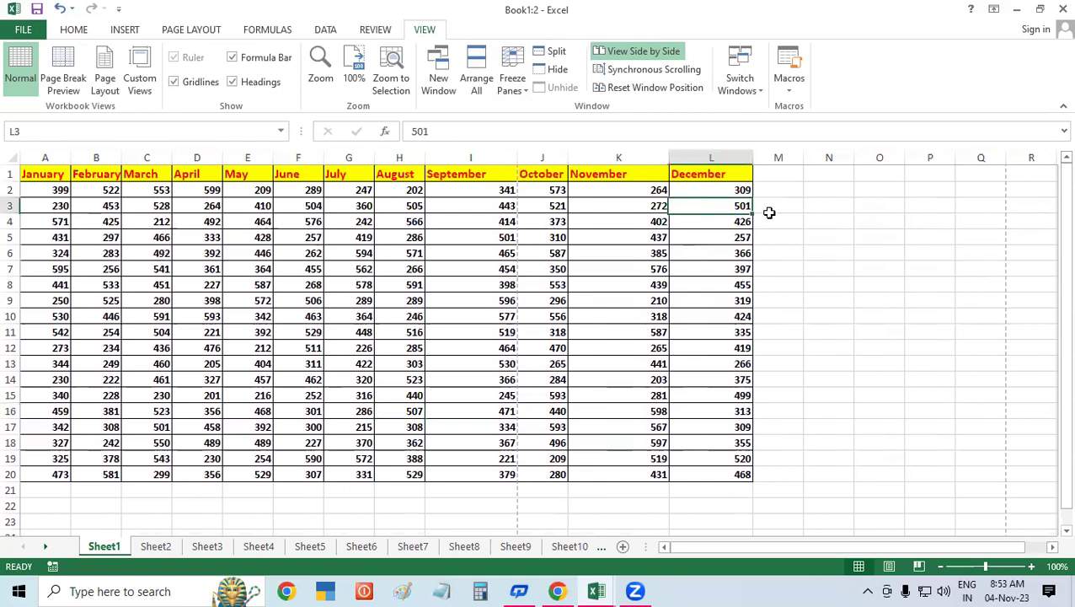
left_click_drag(752, 208, 812, 217)
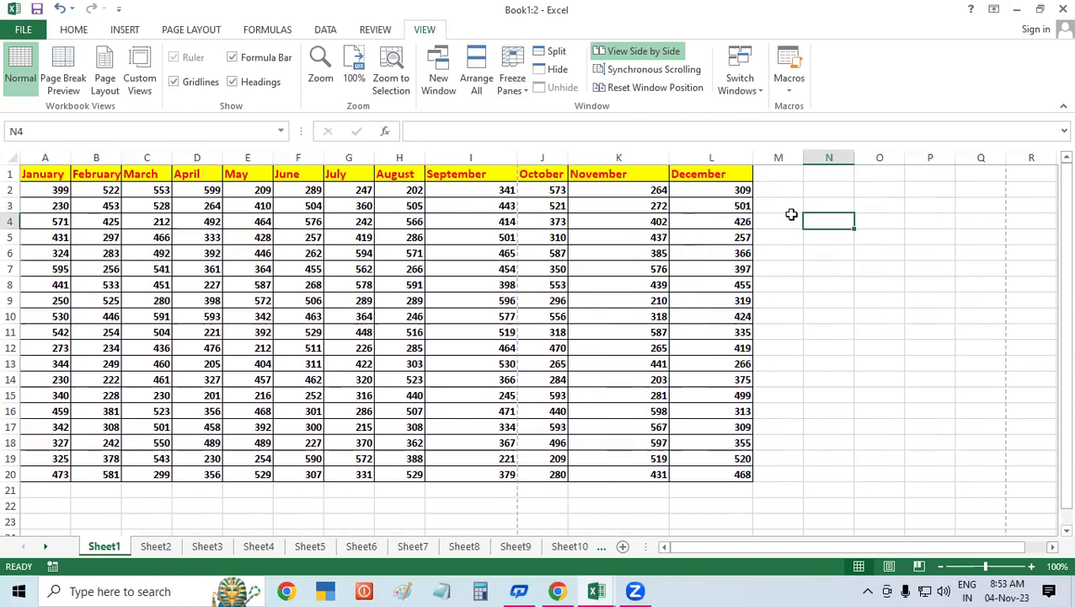
Freeze the top row of Sheet1, which holds the month headers.
left_click(12, 174)
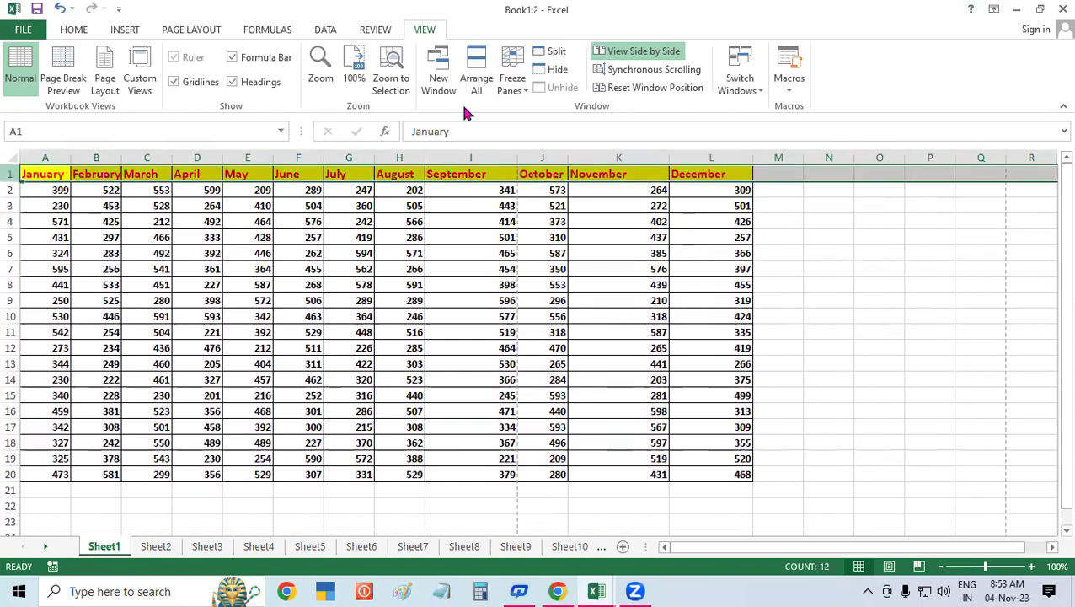
left_click(522, 95)
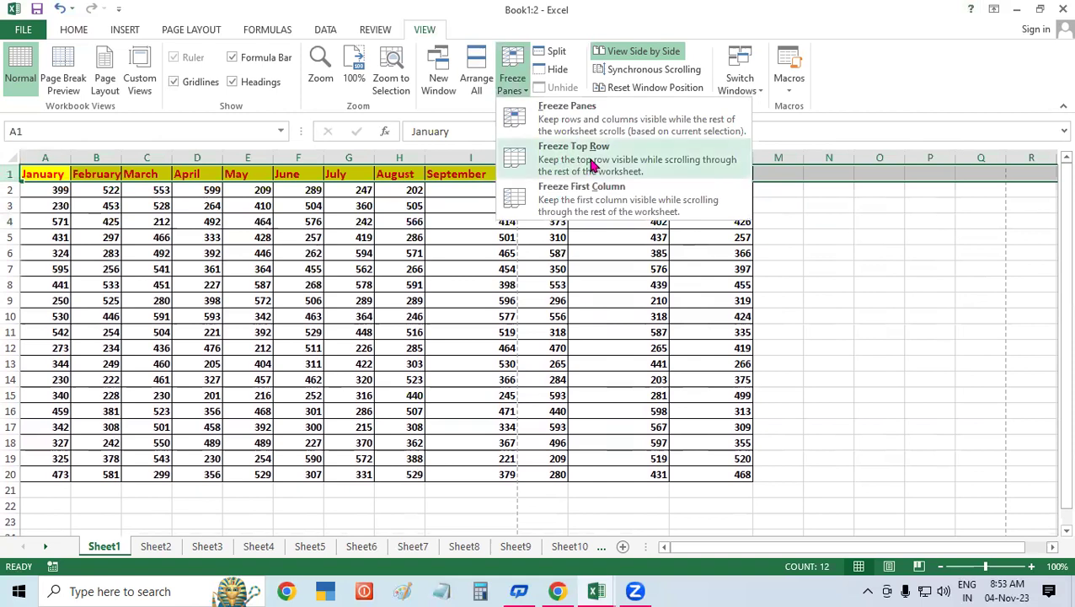
left_click(593, 163)
Examine the lower data rows of Sheet1 against the frozen month headers, checking cells in several month columns.
left_click(542, 221)
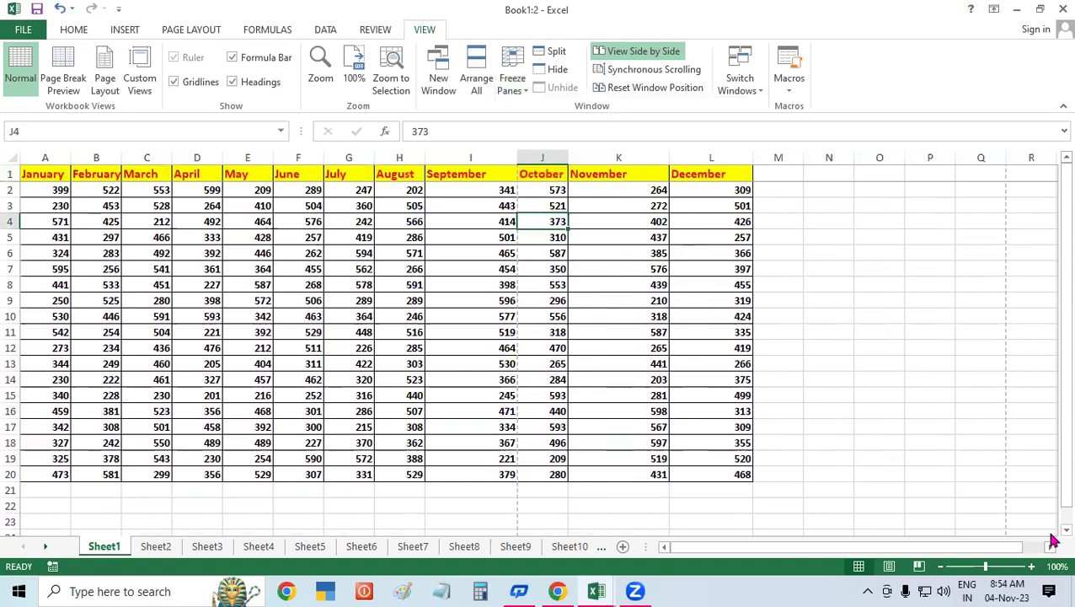
scroll(1052, 532, "down", 1)
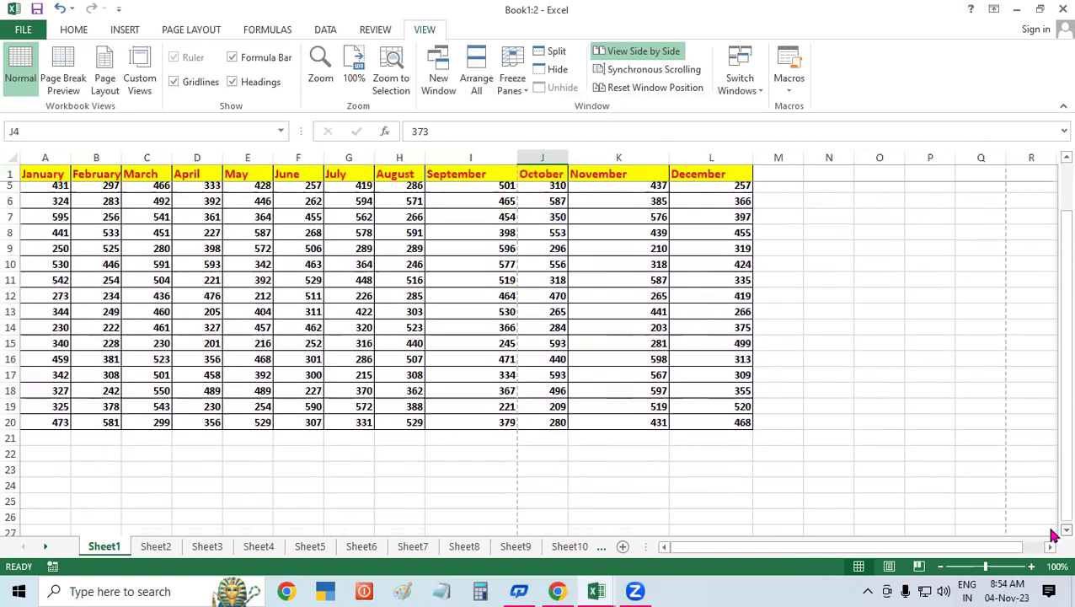
scroll(1051, 532, "down", 2)
scroll(495, 382, "down", 1)
left_click(463, 268)
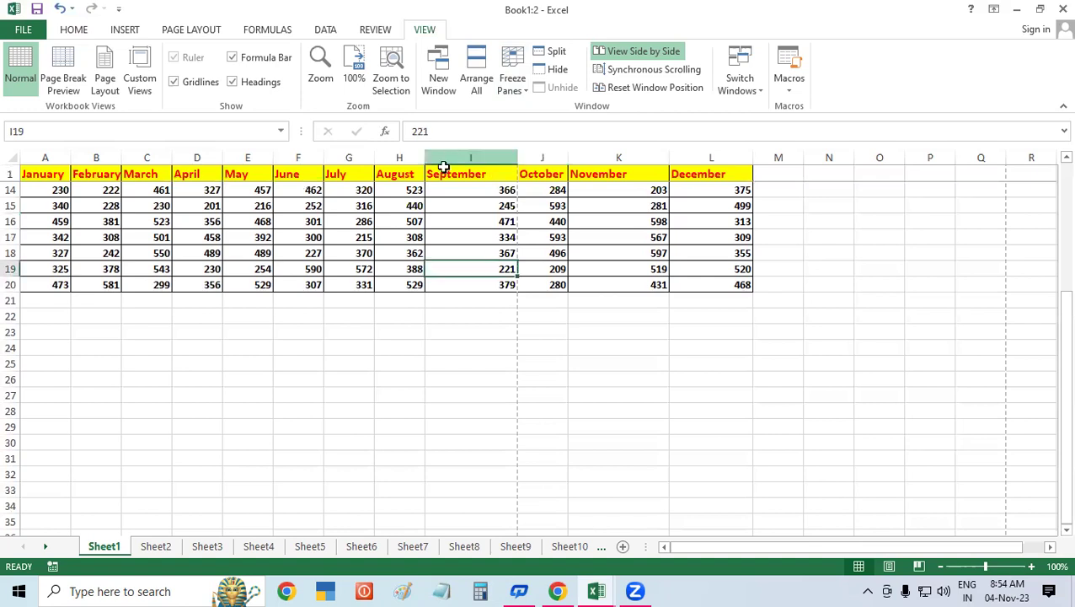
left_click(183, 252)
left_click(472, 253)
left_click(666, 253)
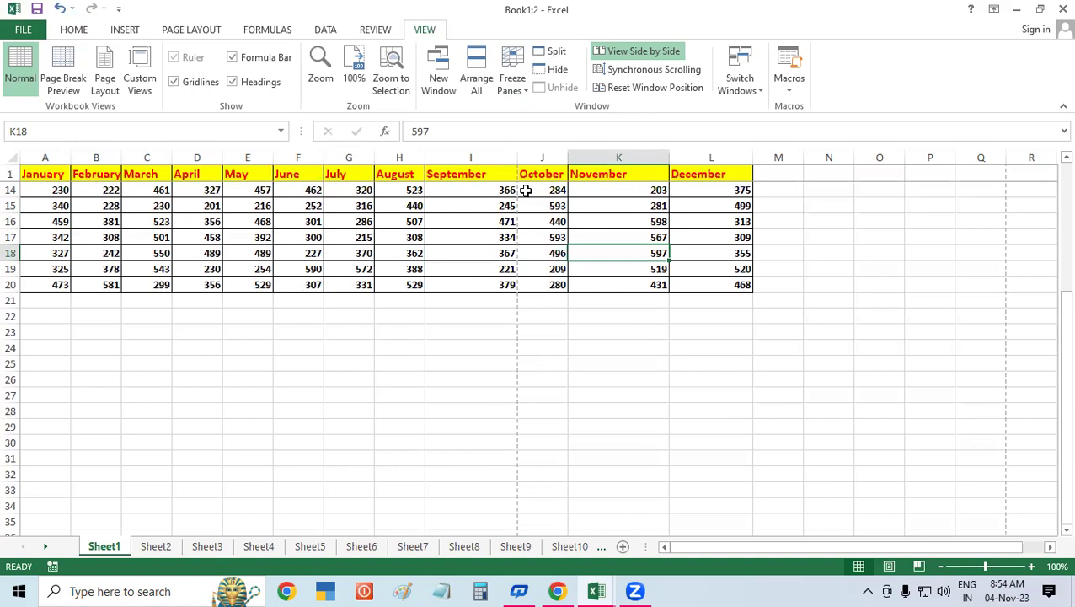
Unfreeze the panes on Sheet1 and check how column A behaves when moving sideways through the sheet.
left_click(513, 84)
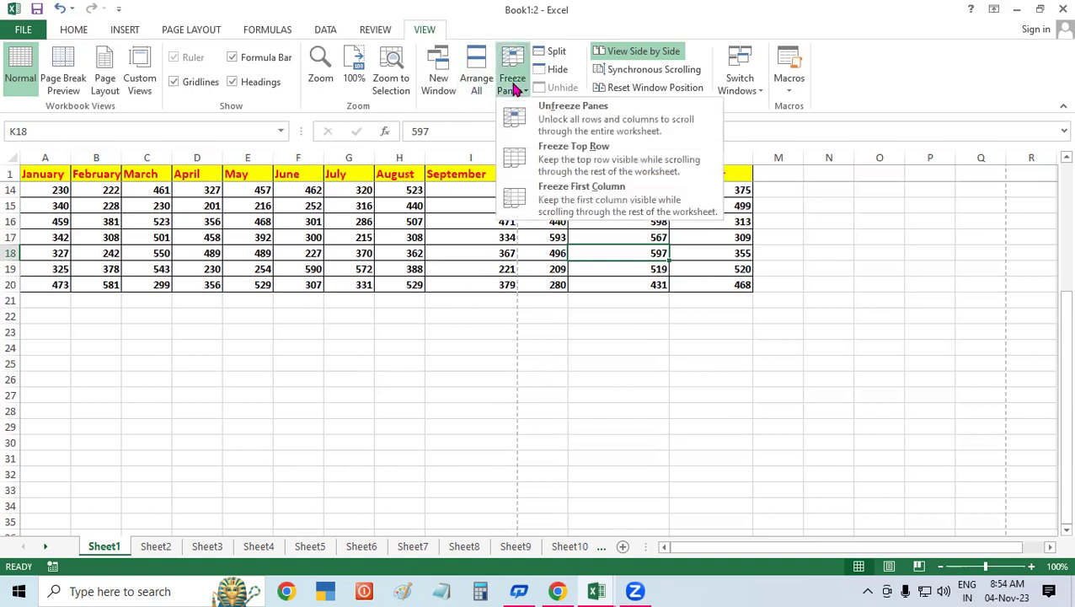
left_click(562, 119)
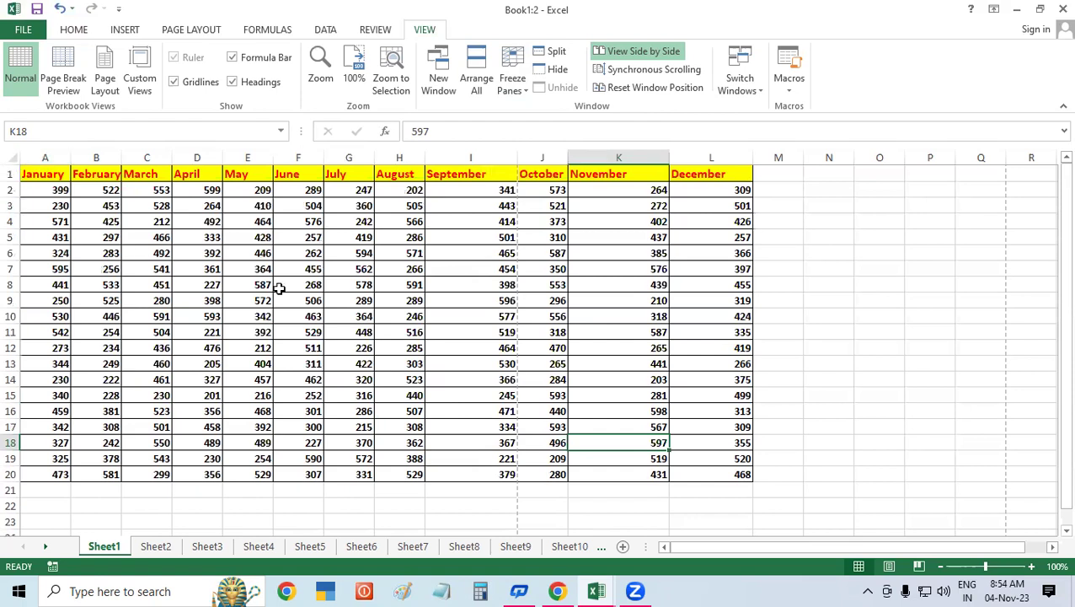
left_click(1052, 546)
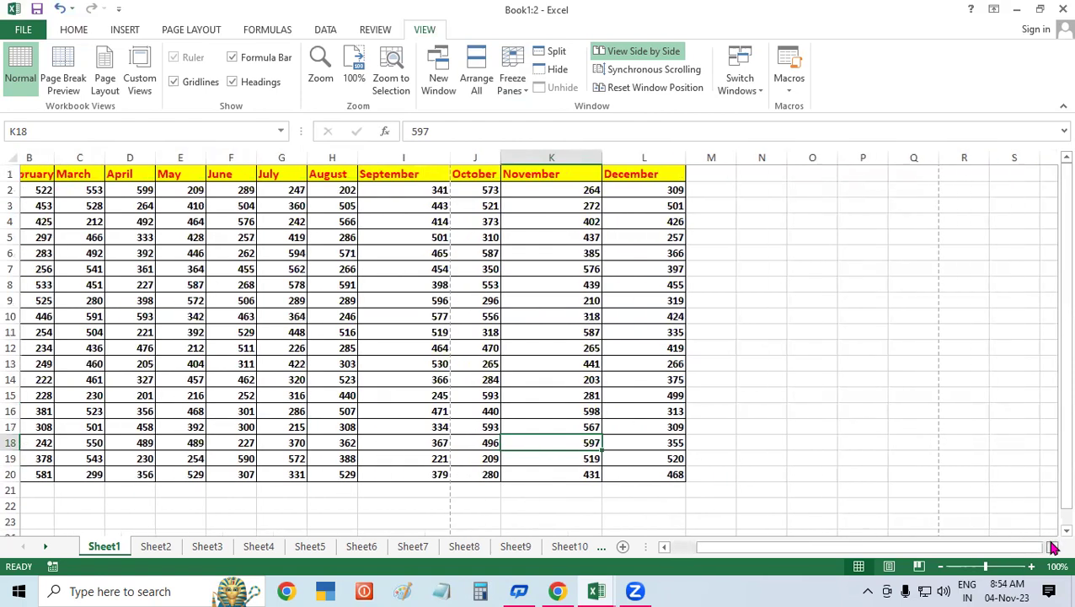
left_click(1052, 546)
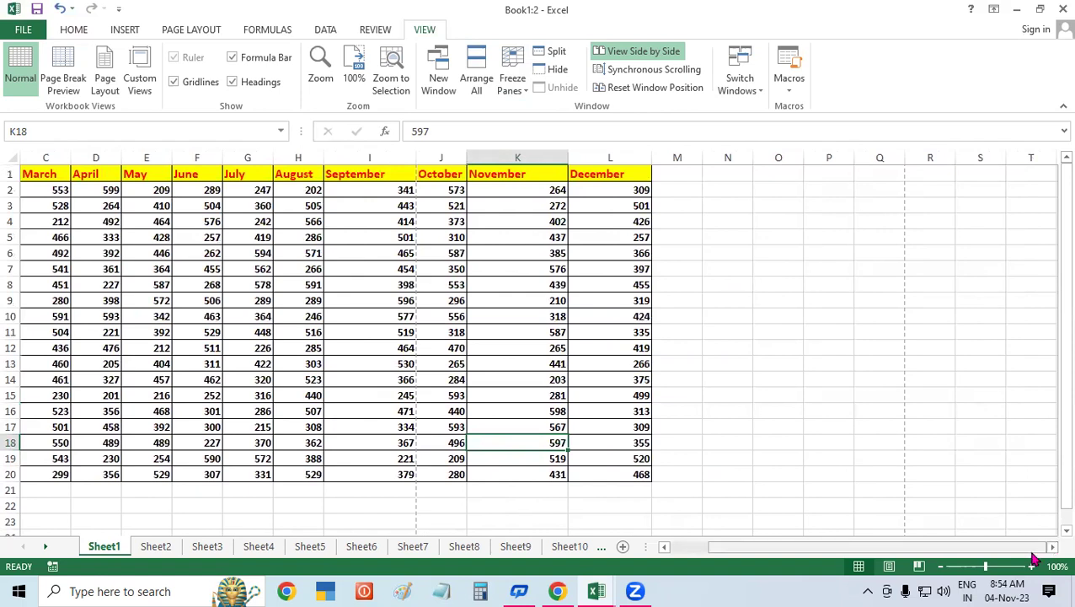
left_click_drag(992, 548, 881, 552)
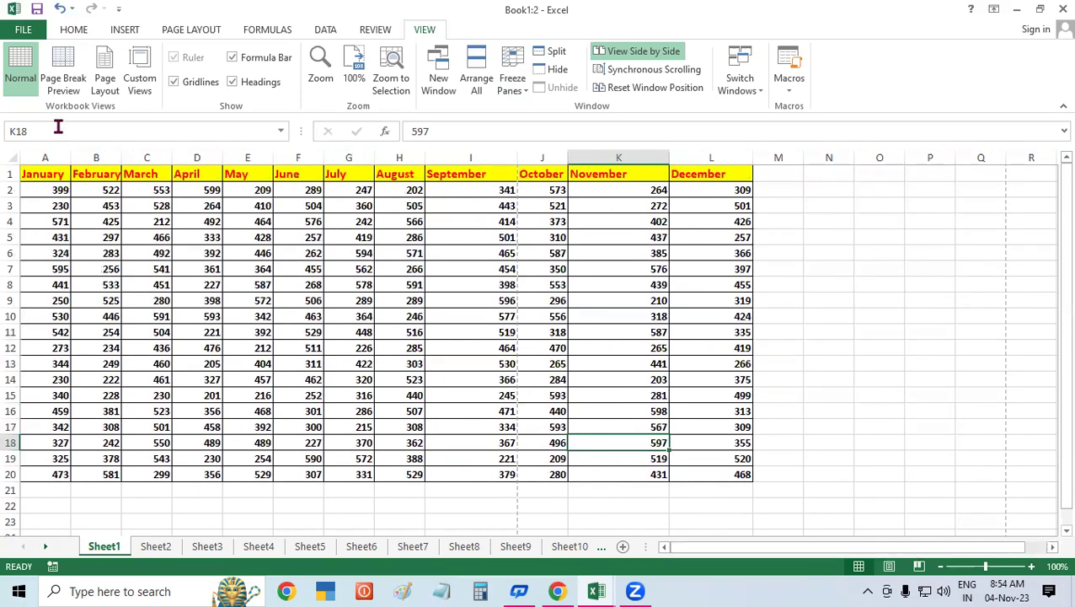
Insert a blank column before the January column and enter "sfdfdfdf" in cell A1.
left_click(46, 157)
left_click(74, 29)
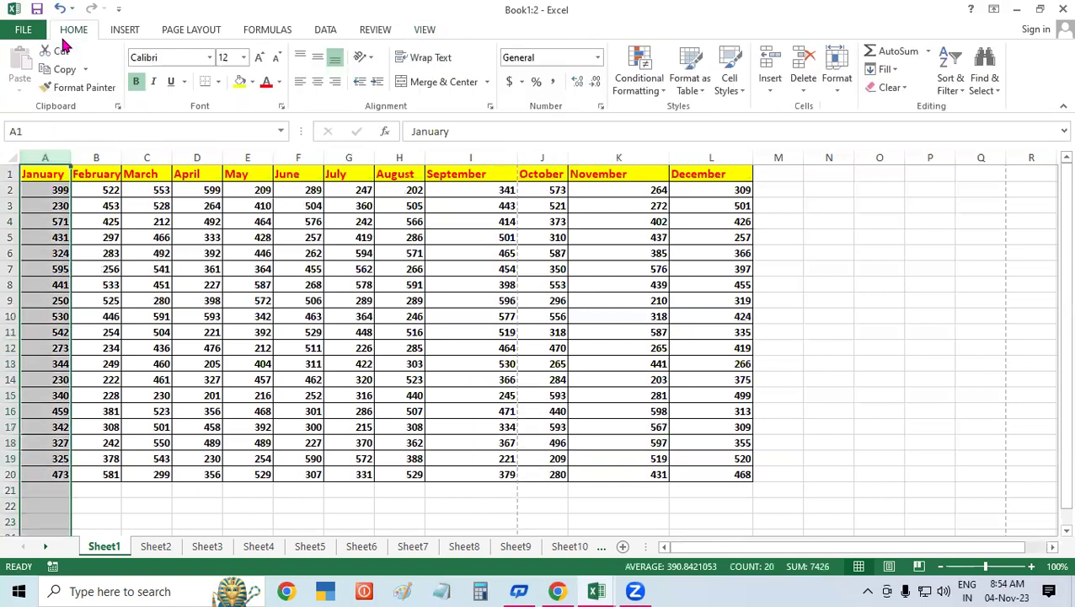
left_click(768, 64)
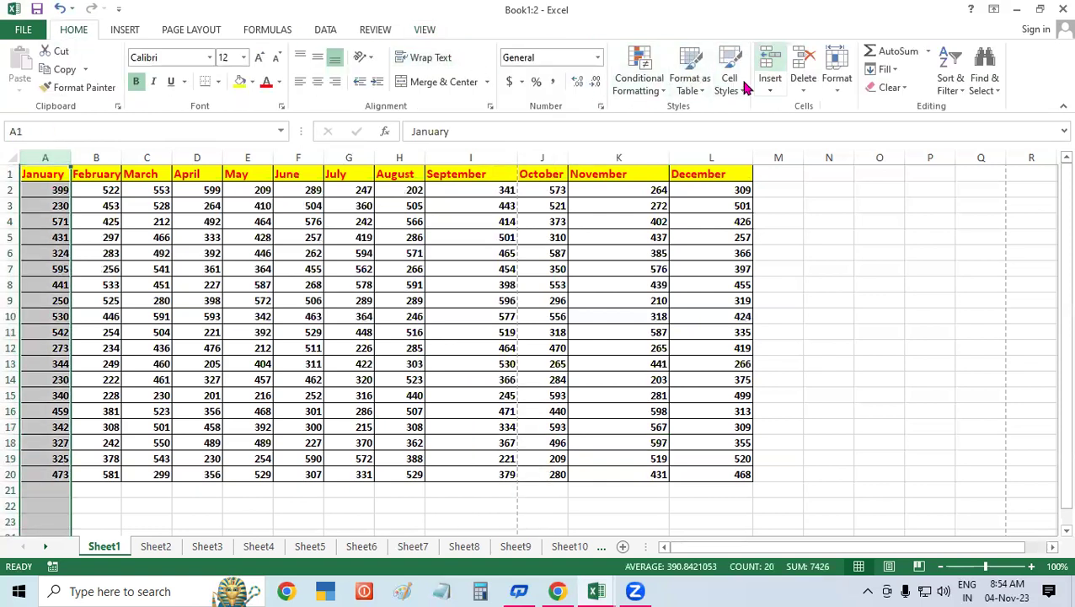
left_click(59, 179)
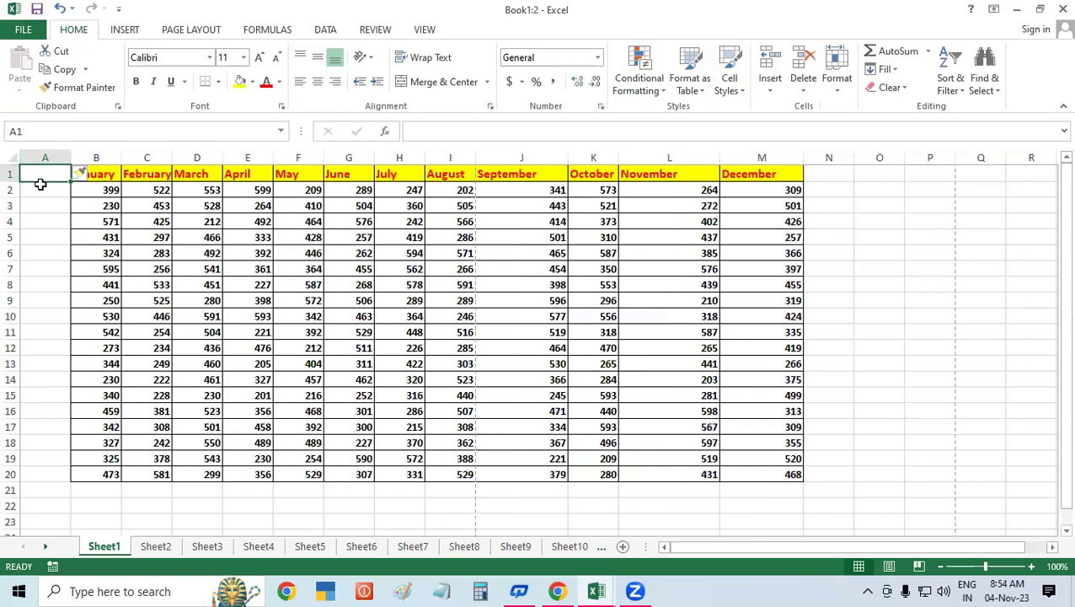
type("sfdfdfdf")
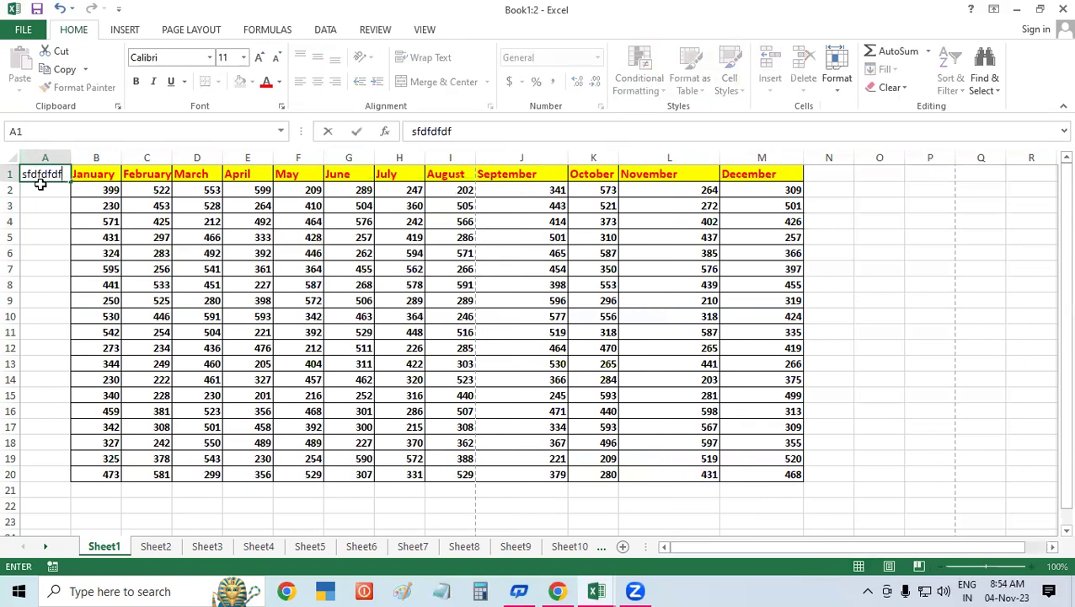
left_click(161, 269)
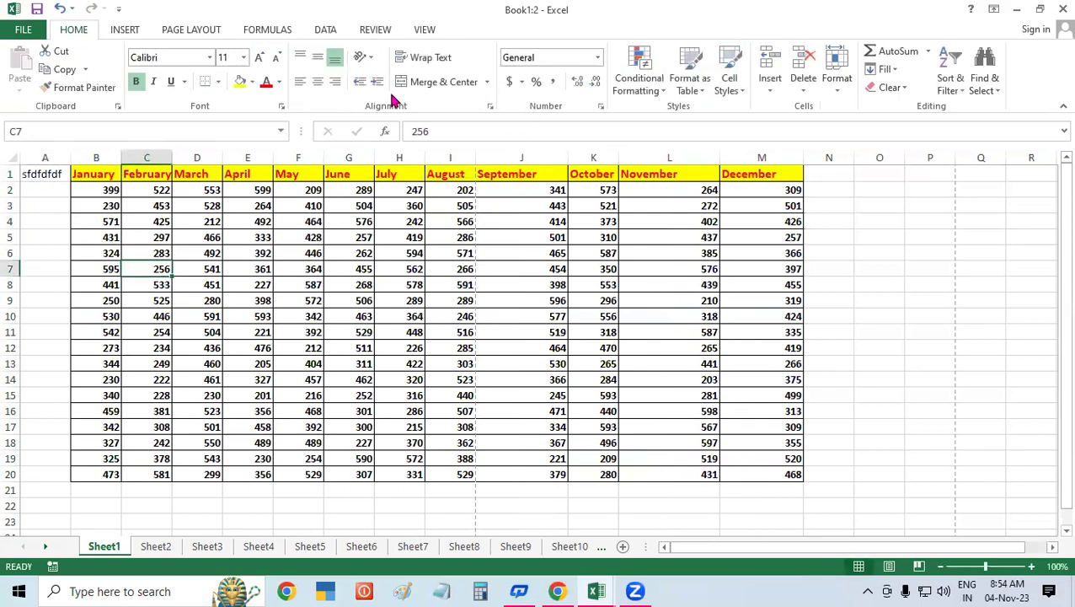
Freeze the first column of Sheet1 and check column A while moving sideways to the December column and back.
left_click(50, 156)
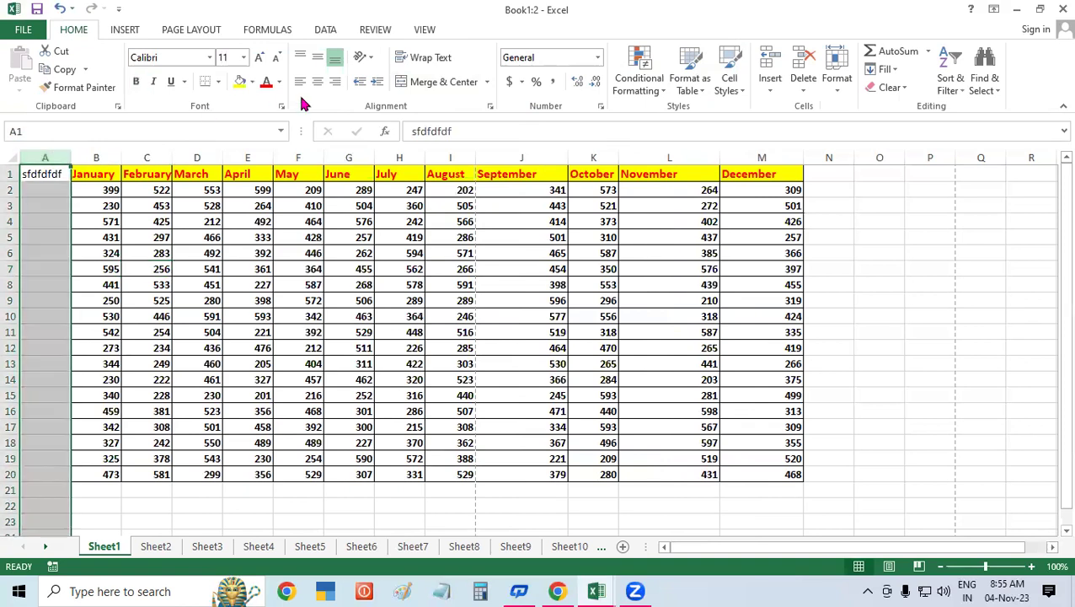
left_click(417, 33)
left_click(516, 86)
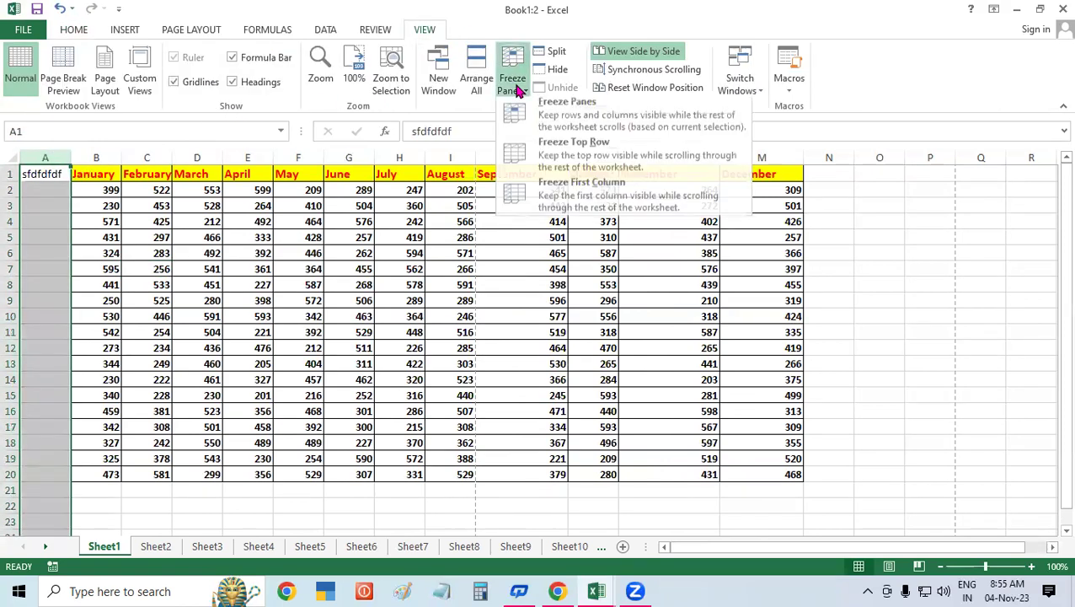
left_click(567, 189)
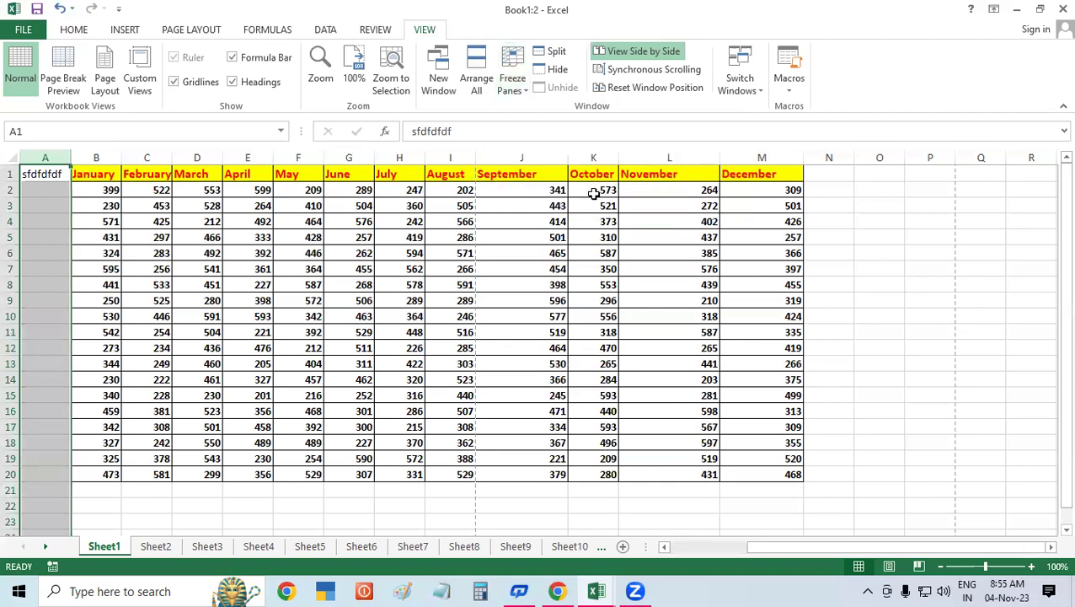
left_click(749, 234)
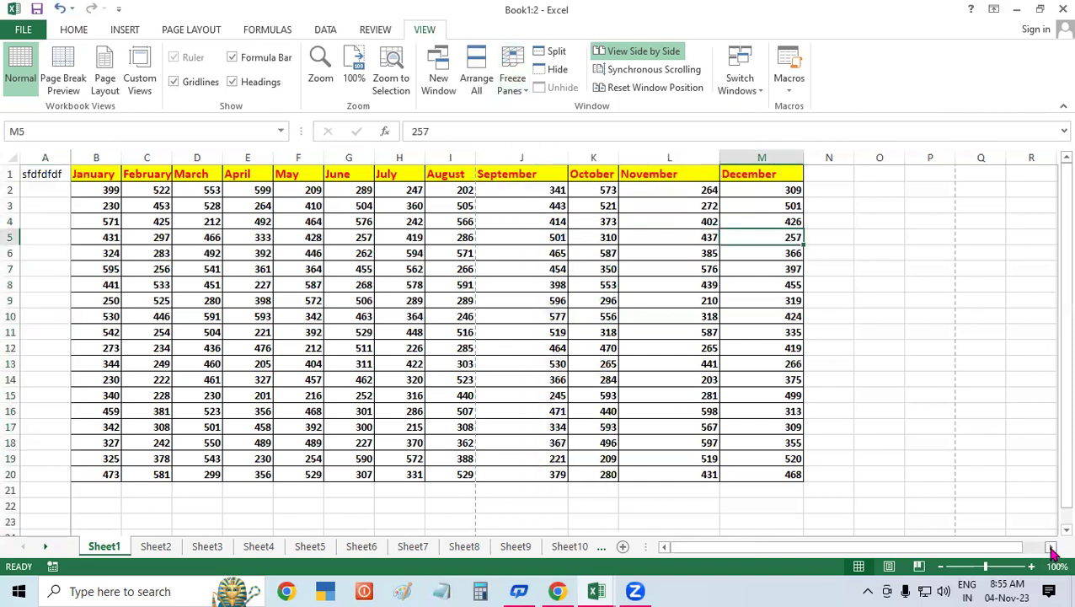
left_click_drag(1051, 547, 1051, 547)
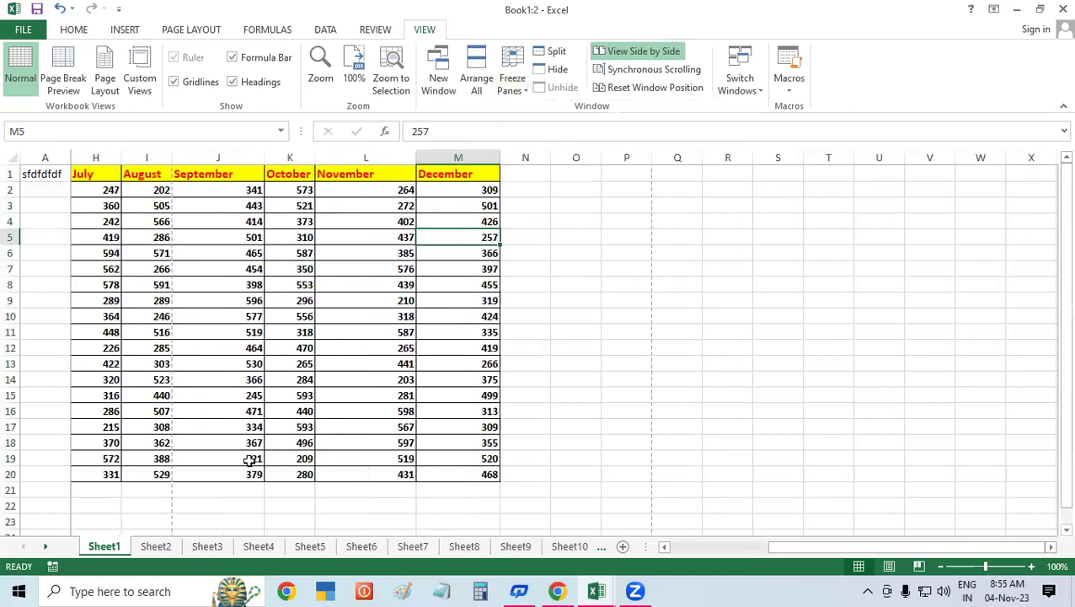
left_click(147, 335)
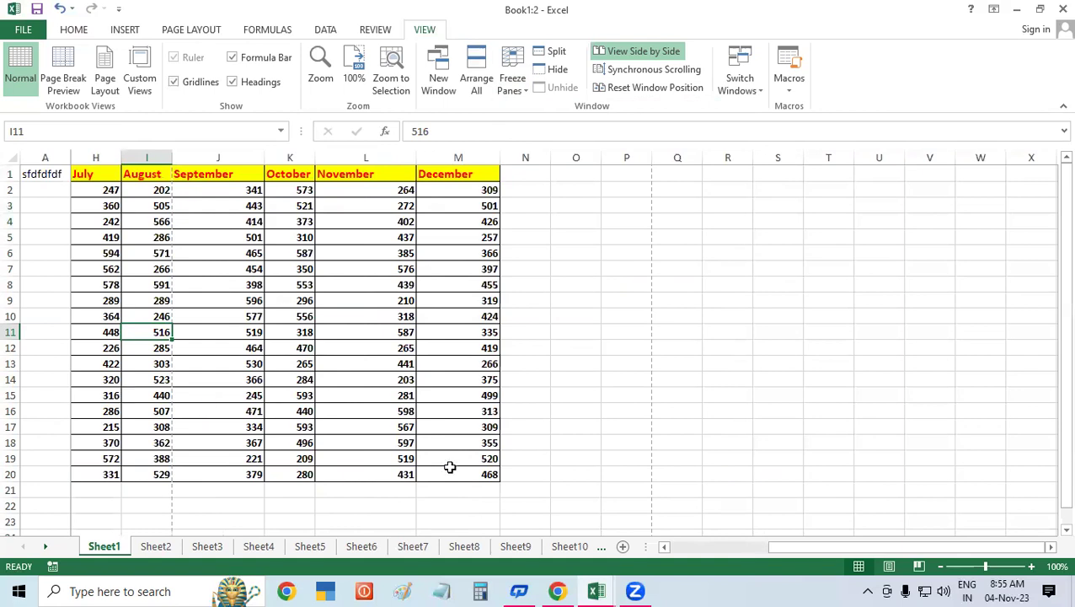
left_click_drag(969, 550, 878, 549)
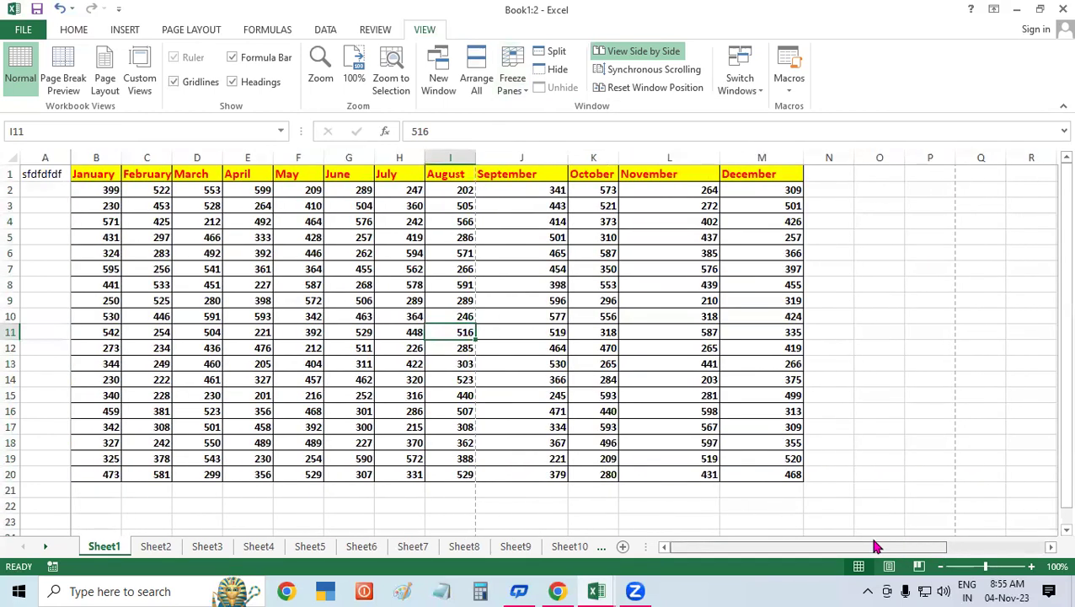
Unfreeze the panes and delete the inserted column A from Sheet1.
left_click(512, 77)
left_click(573, 206)
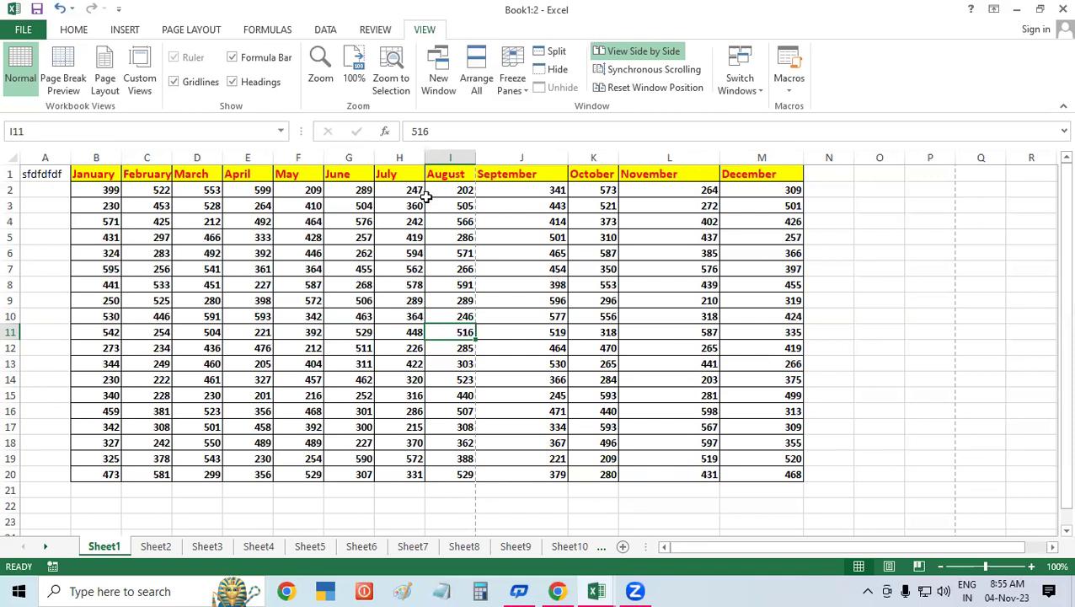
left_click(45, 158)
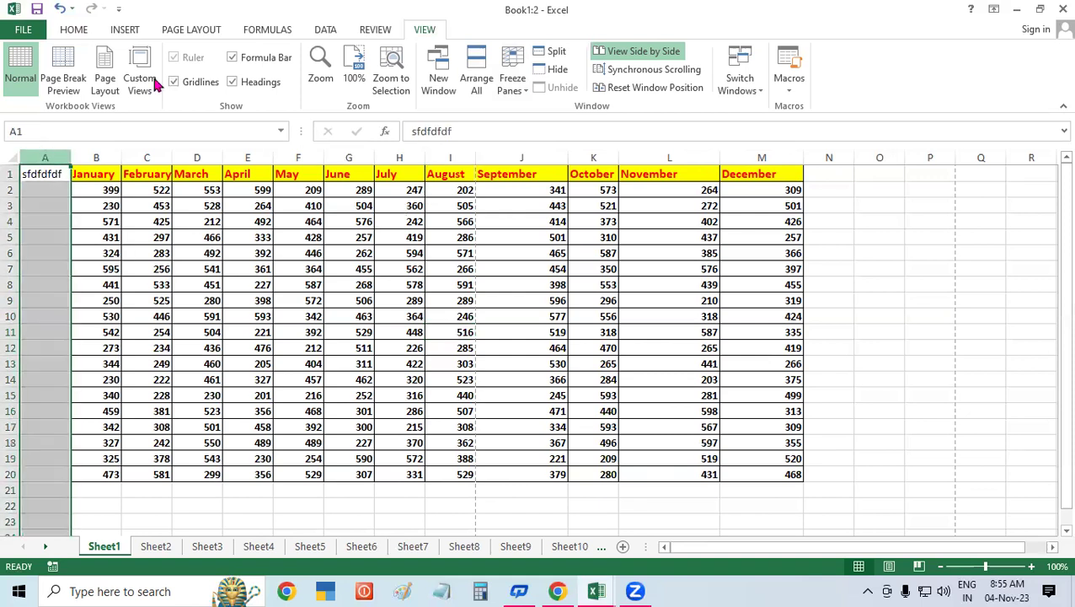
left_click(73, 29)
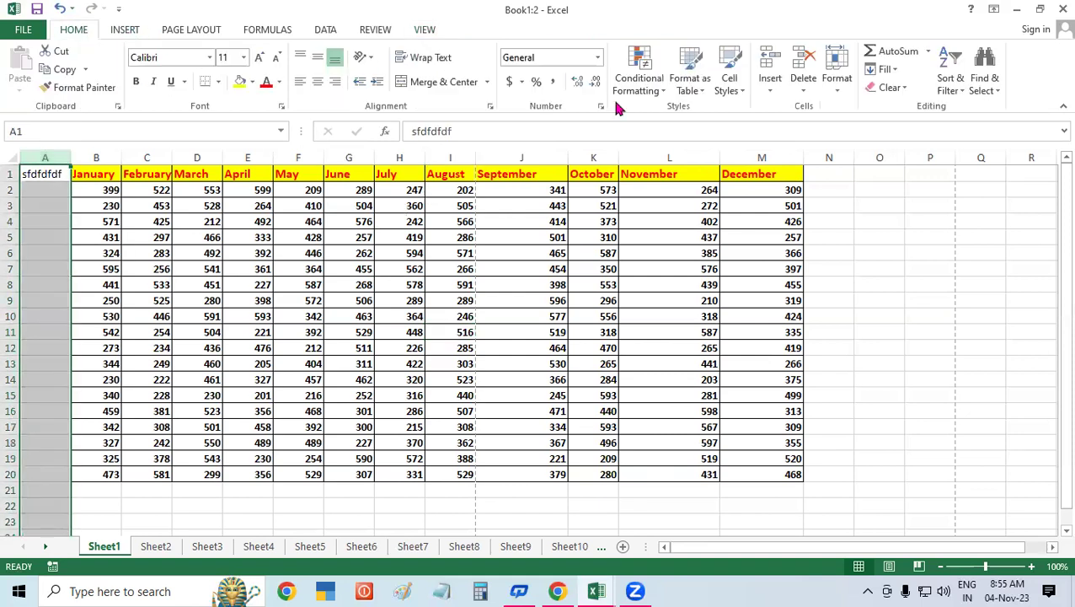
left_click(803, 72)
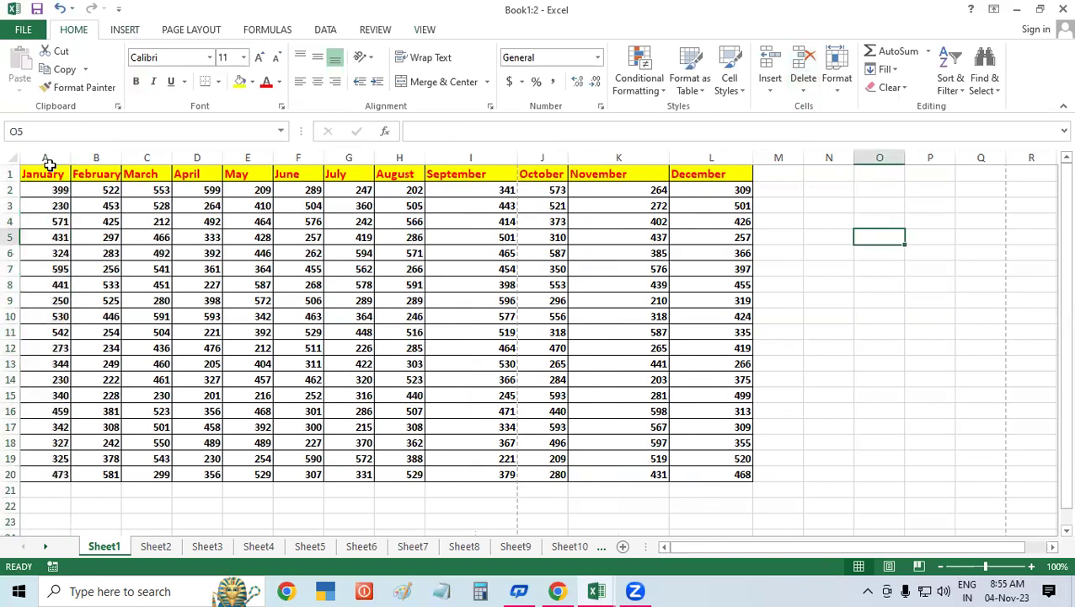